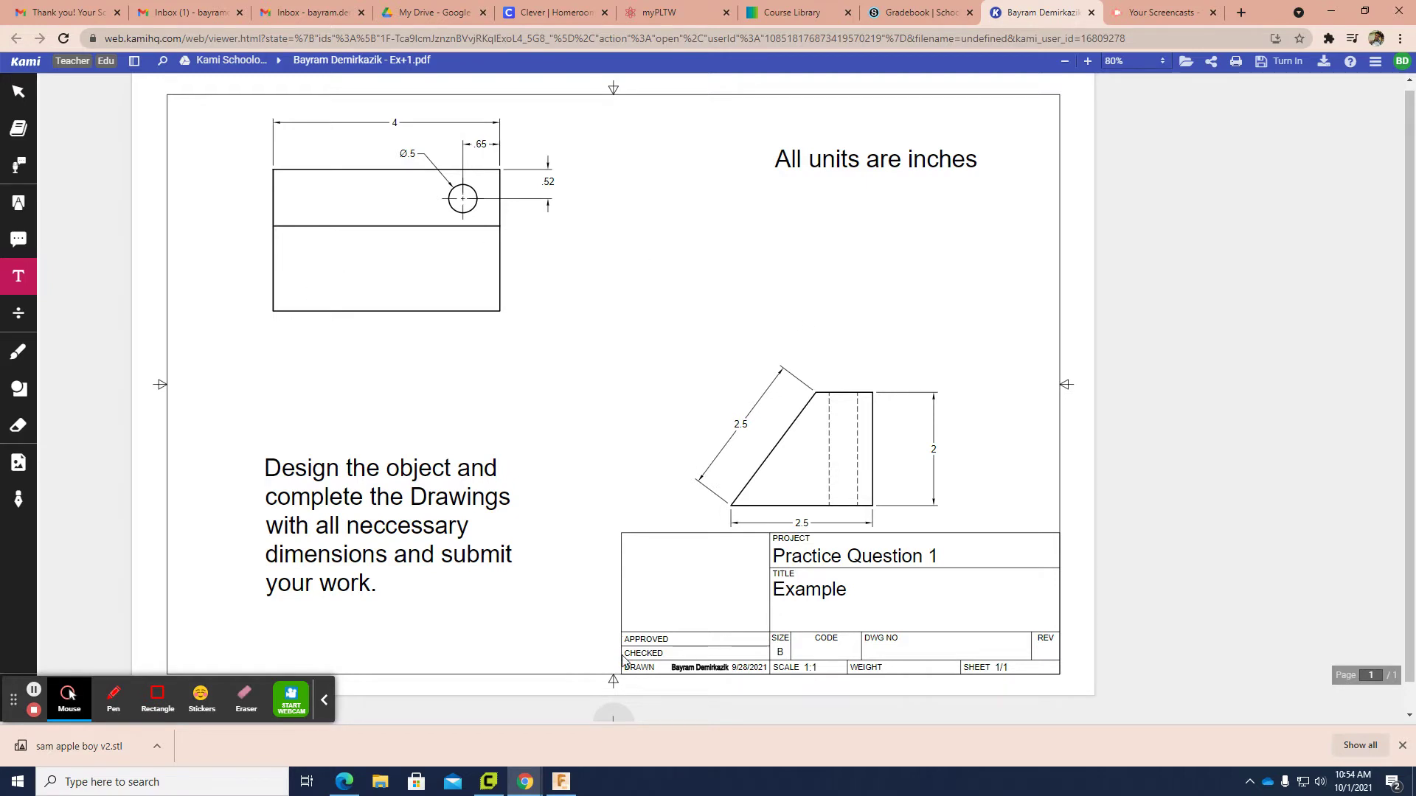
Check the dimensioned drawing, switch to Fusion 360 and start a sketch on the YZ plane in the right view.
left_click(569, 786)
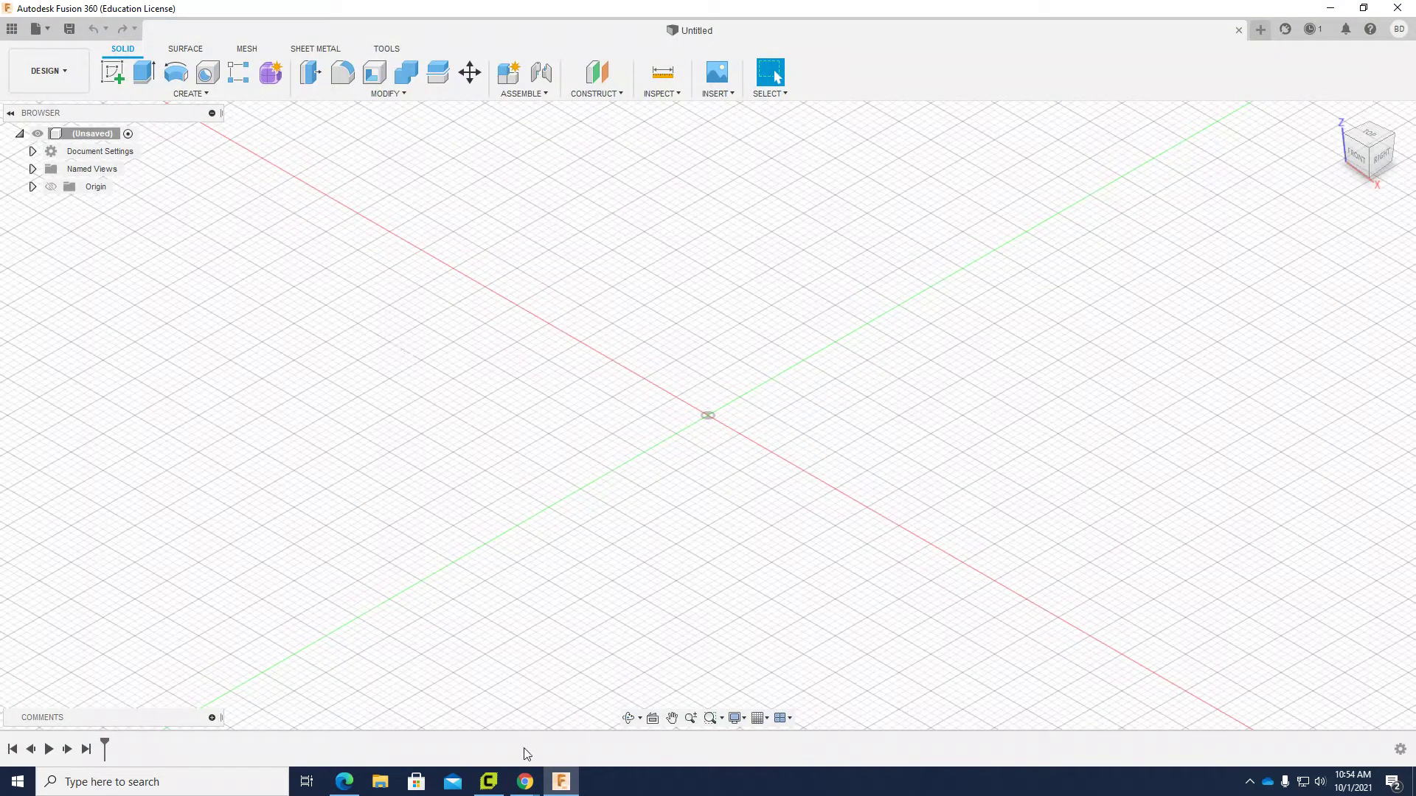
left_click(562, 786)
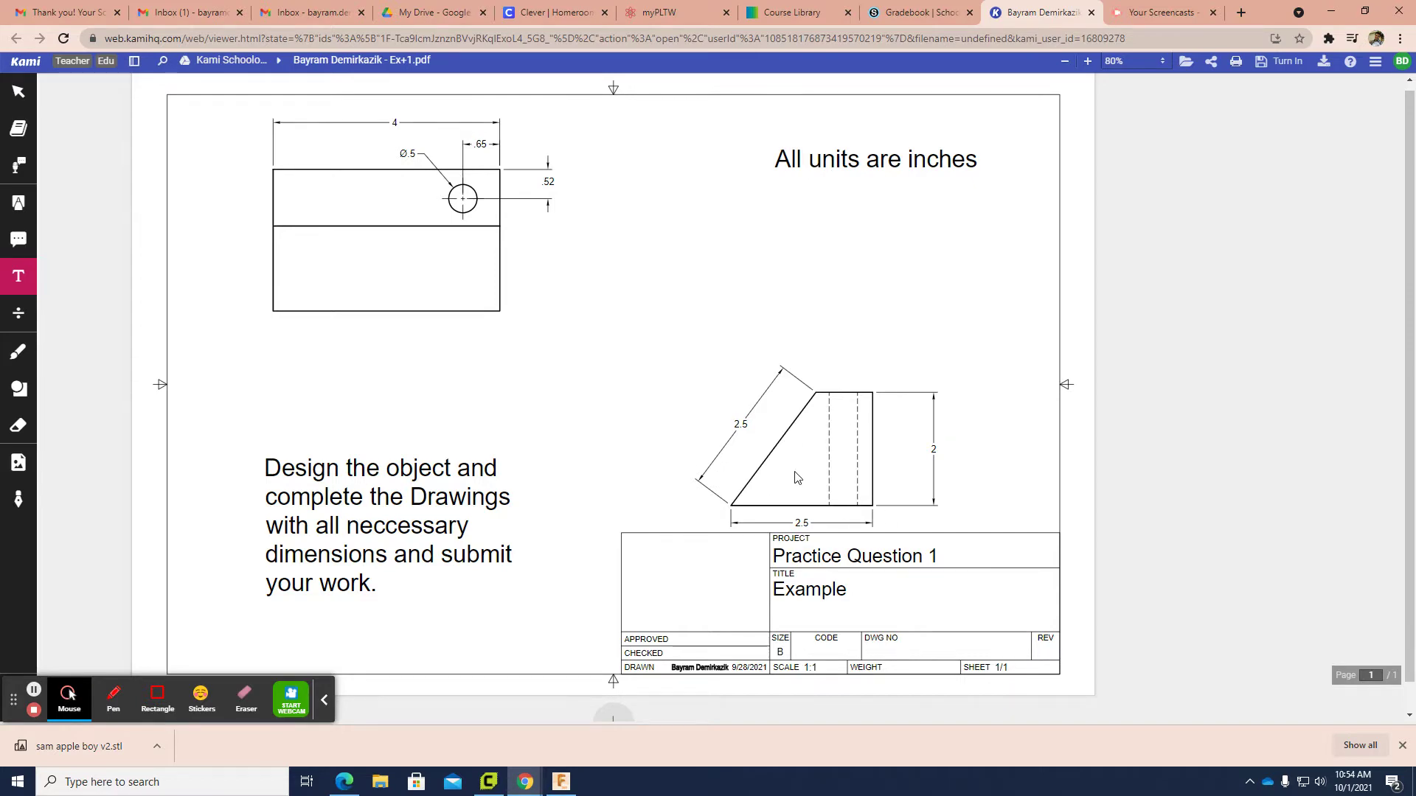
left_click(561, 782)
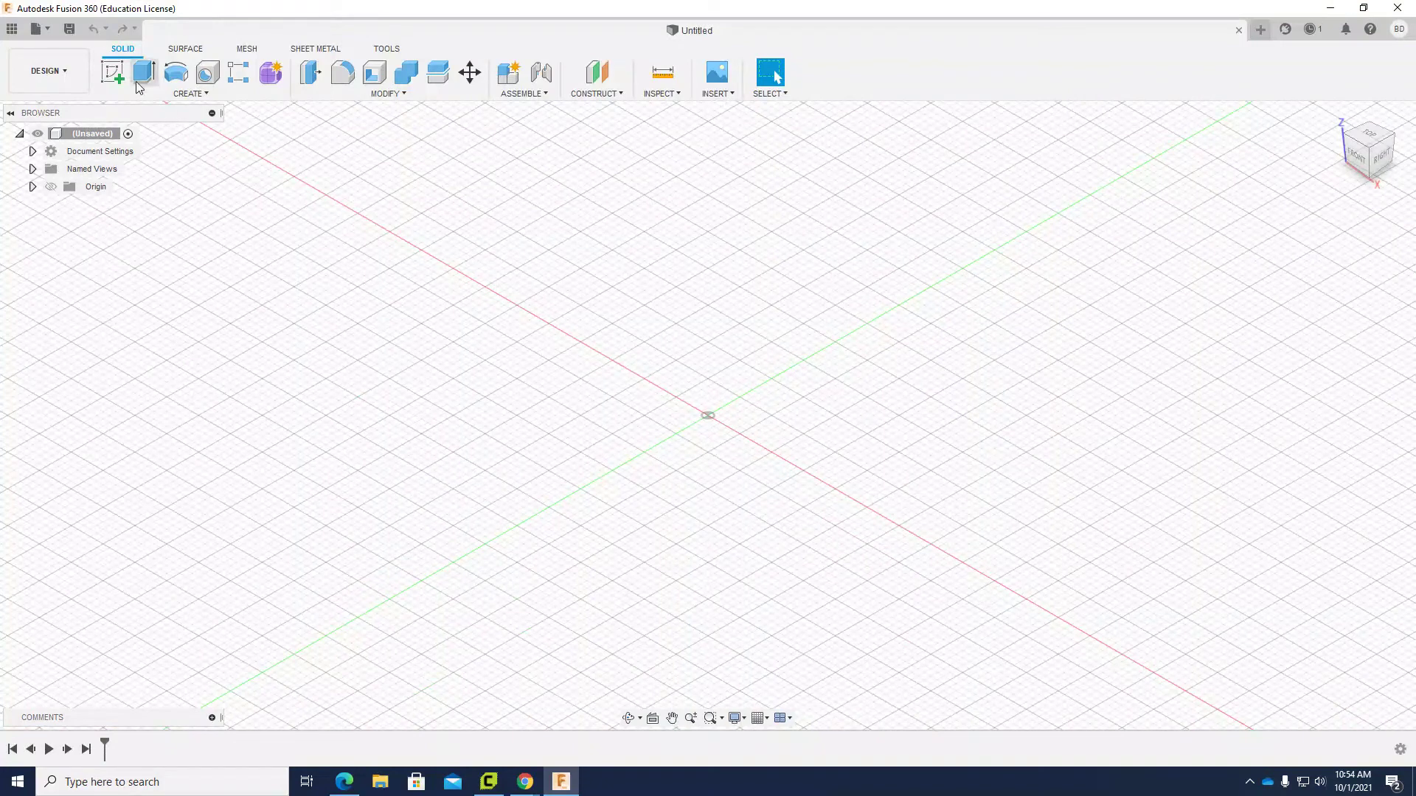
left_click(117, 73)
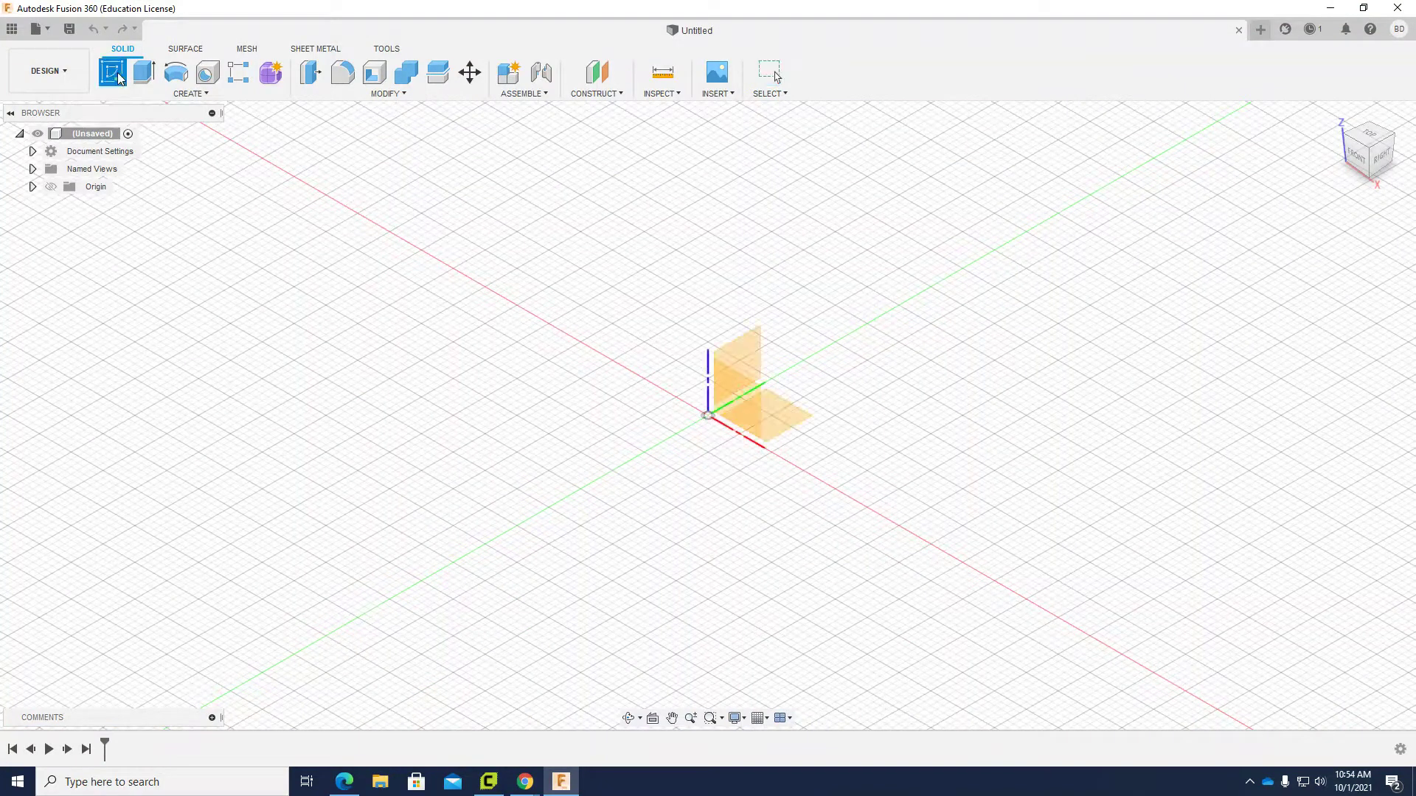
left_click(1383, 160)
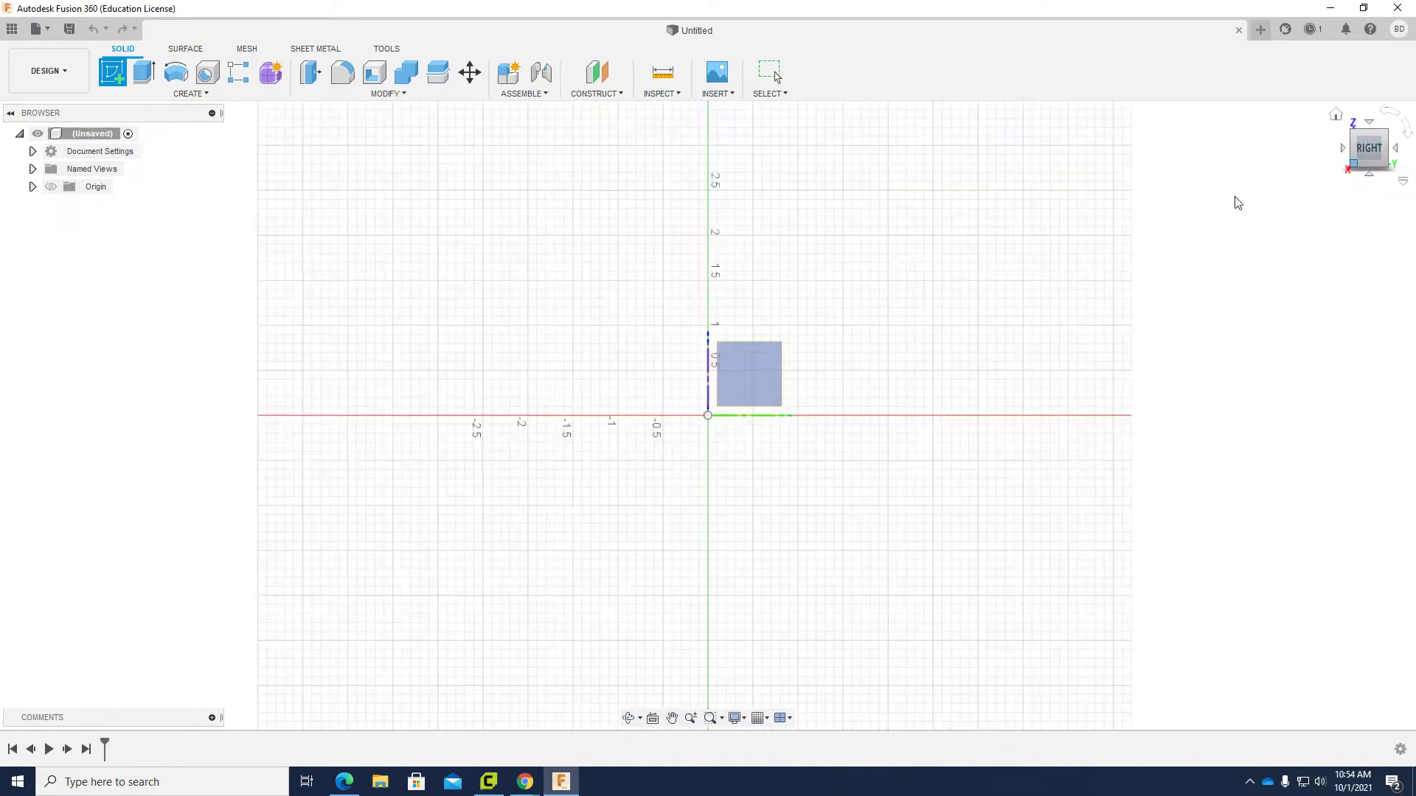
left_click(749, 371)
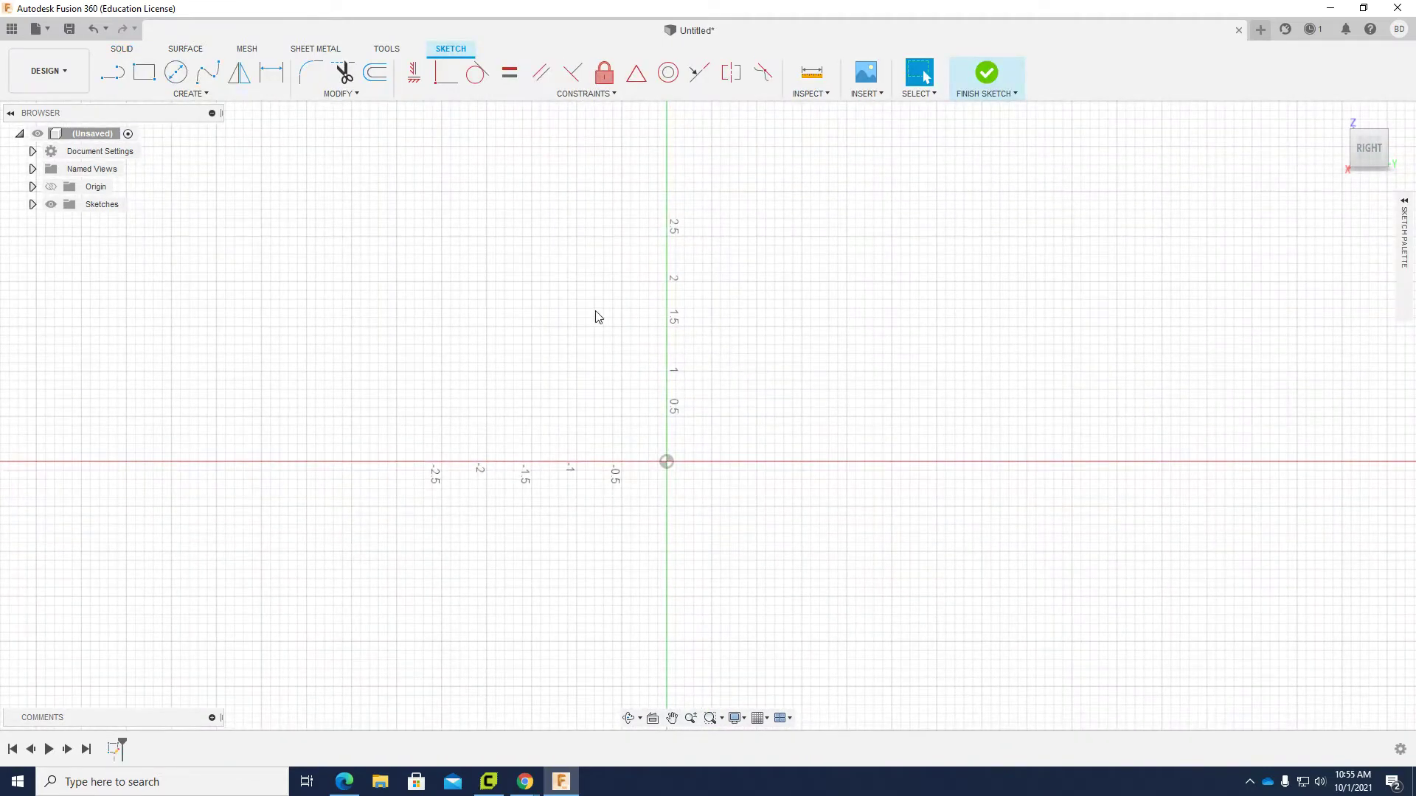
Sketch a closed four-sided line profile from the origin, about 1.5 in tall and 3 in wide at the base, with one slanted side.
left_click(118, 77)
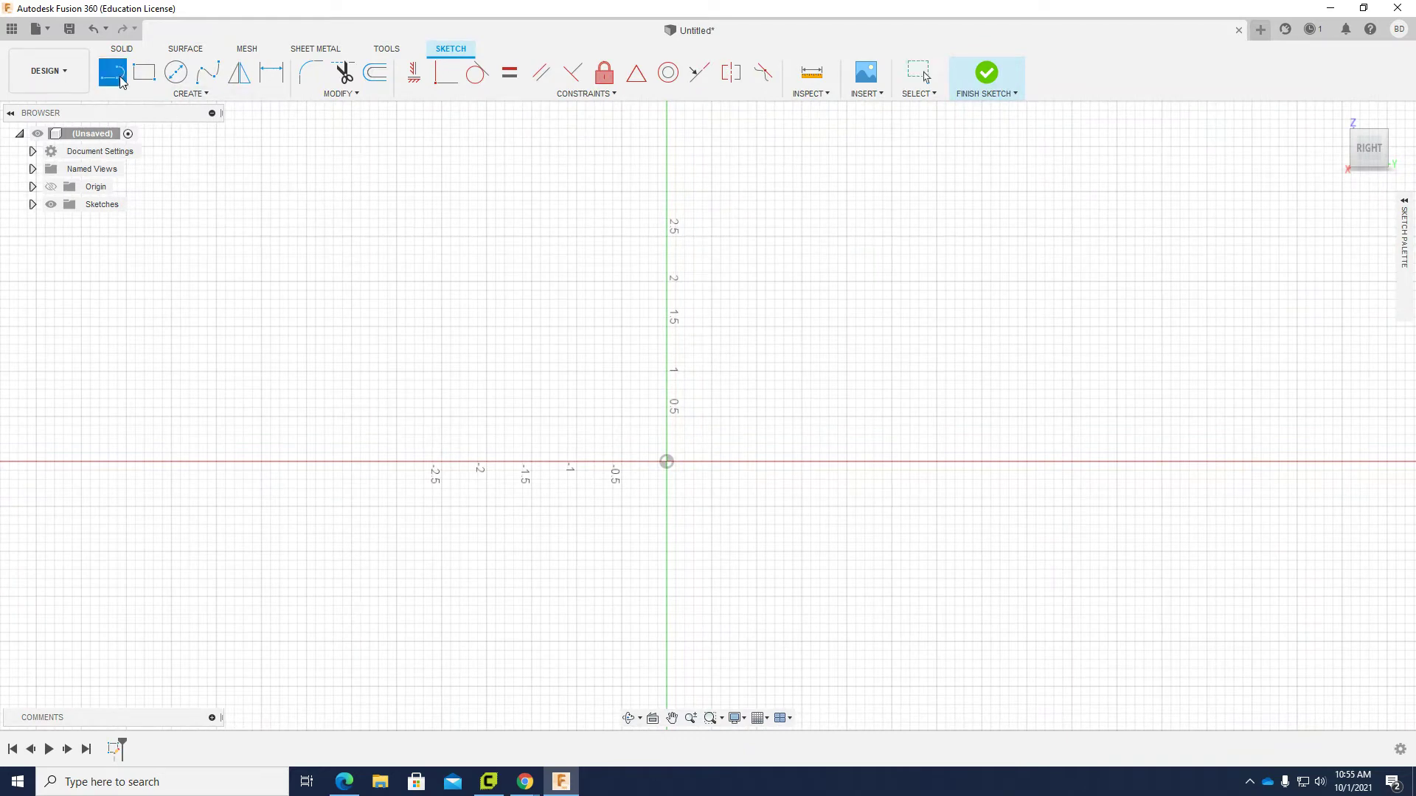
left_click(666, 461)
left_click(667, 327)
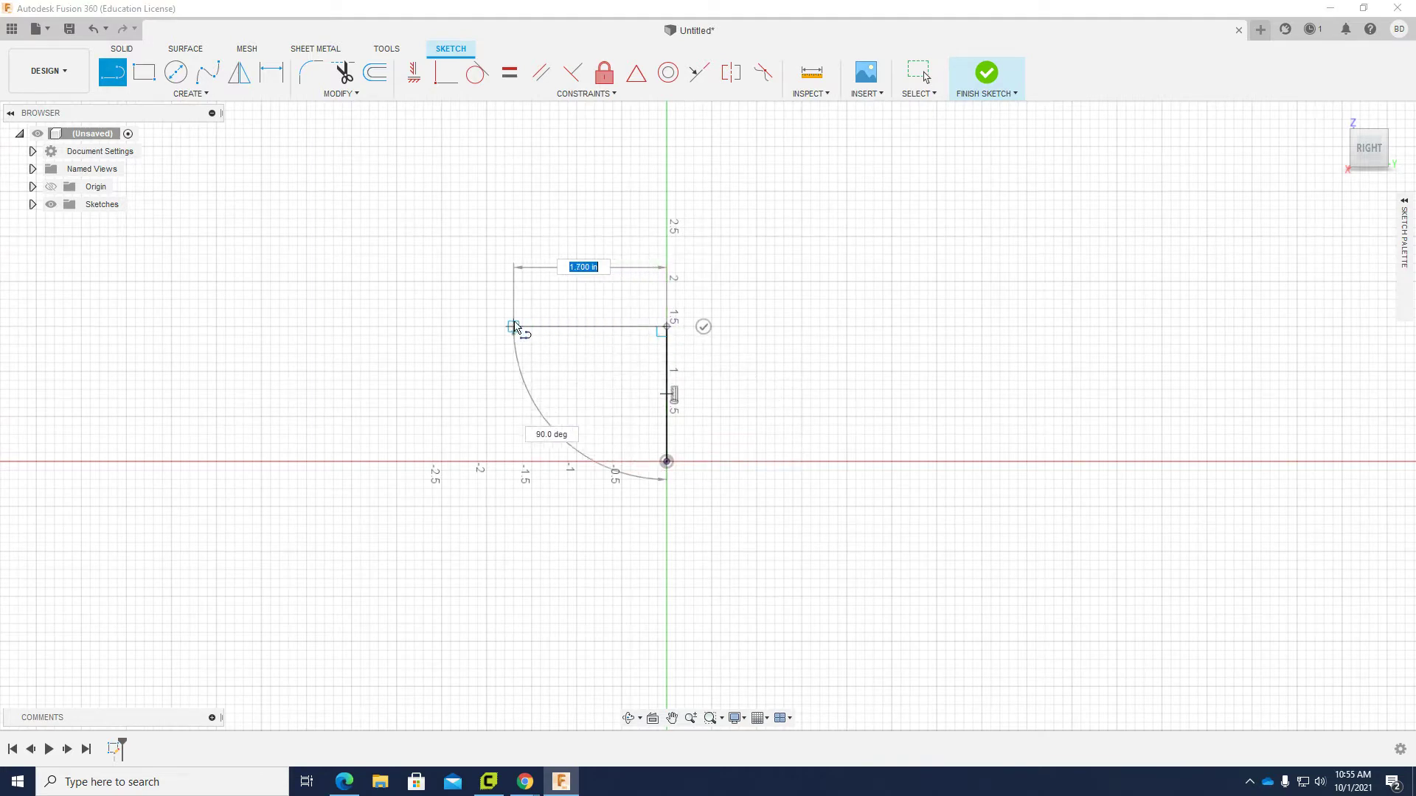
left_click(478, 327)
left_click_drag(475, 335, 398, 462)
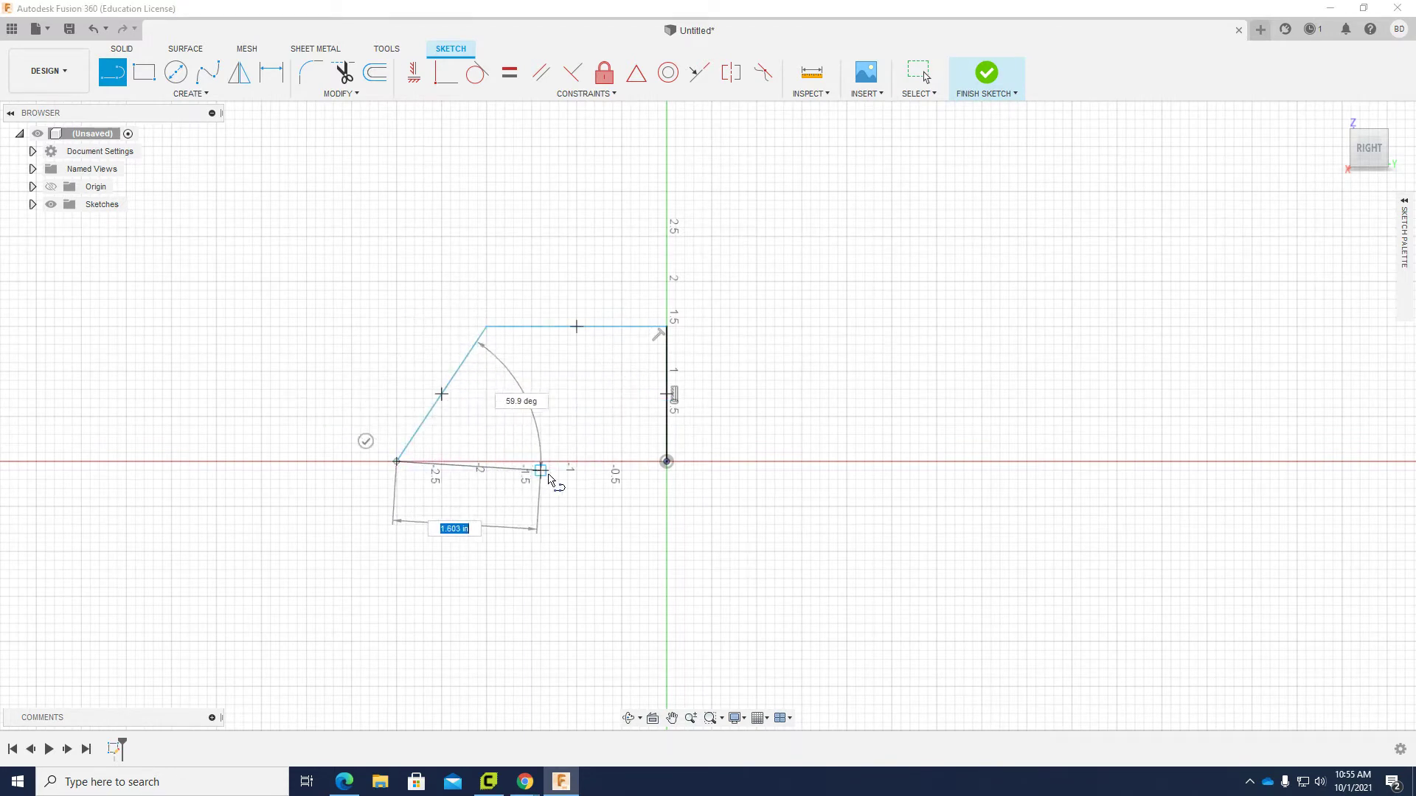
left_click(664, 463)
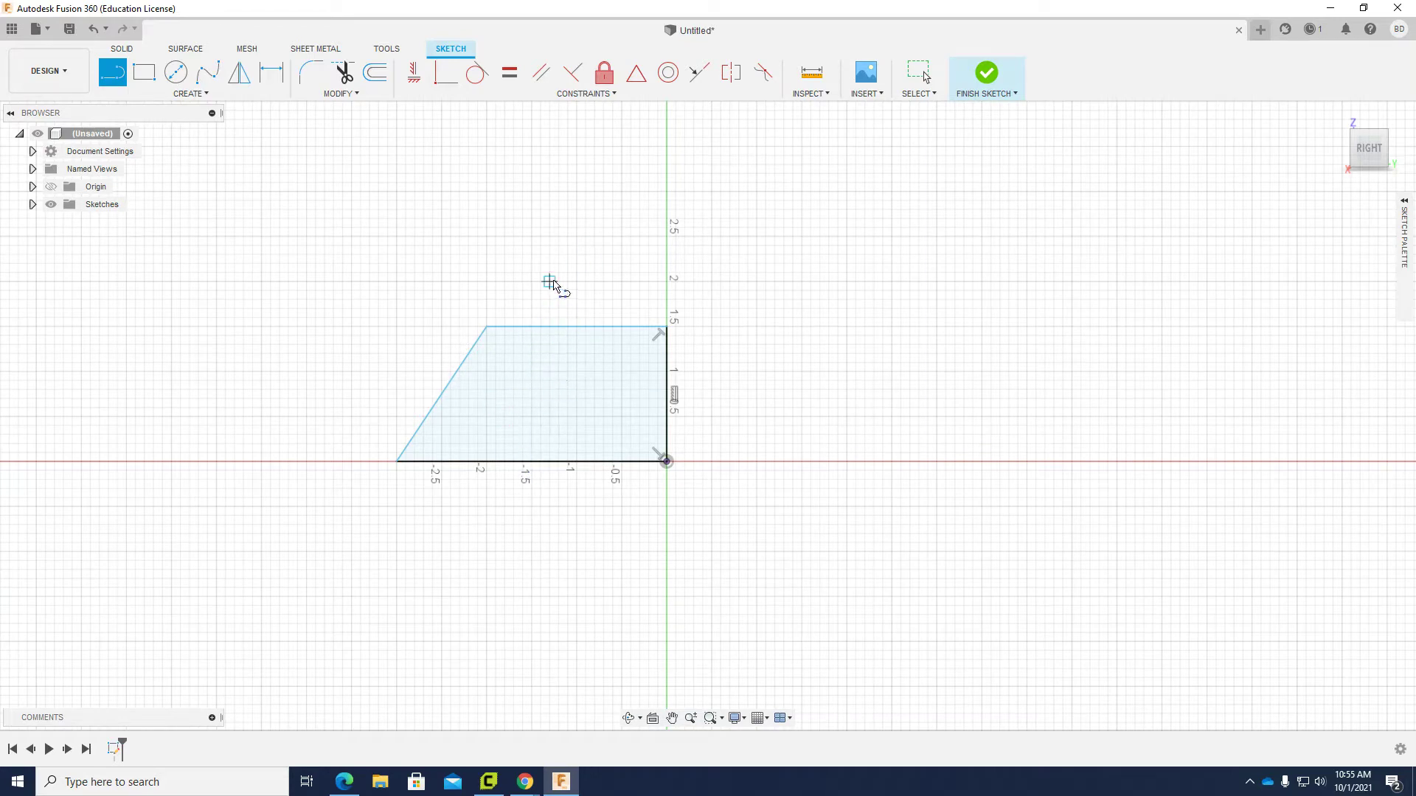
Dimension the profile's vertical edge to 2 in.
left_click(267, 77)
left_click(672, 393)
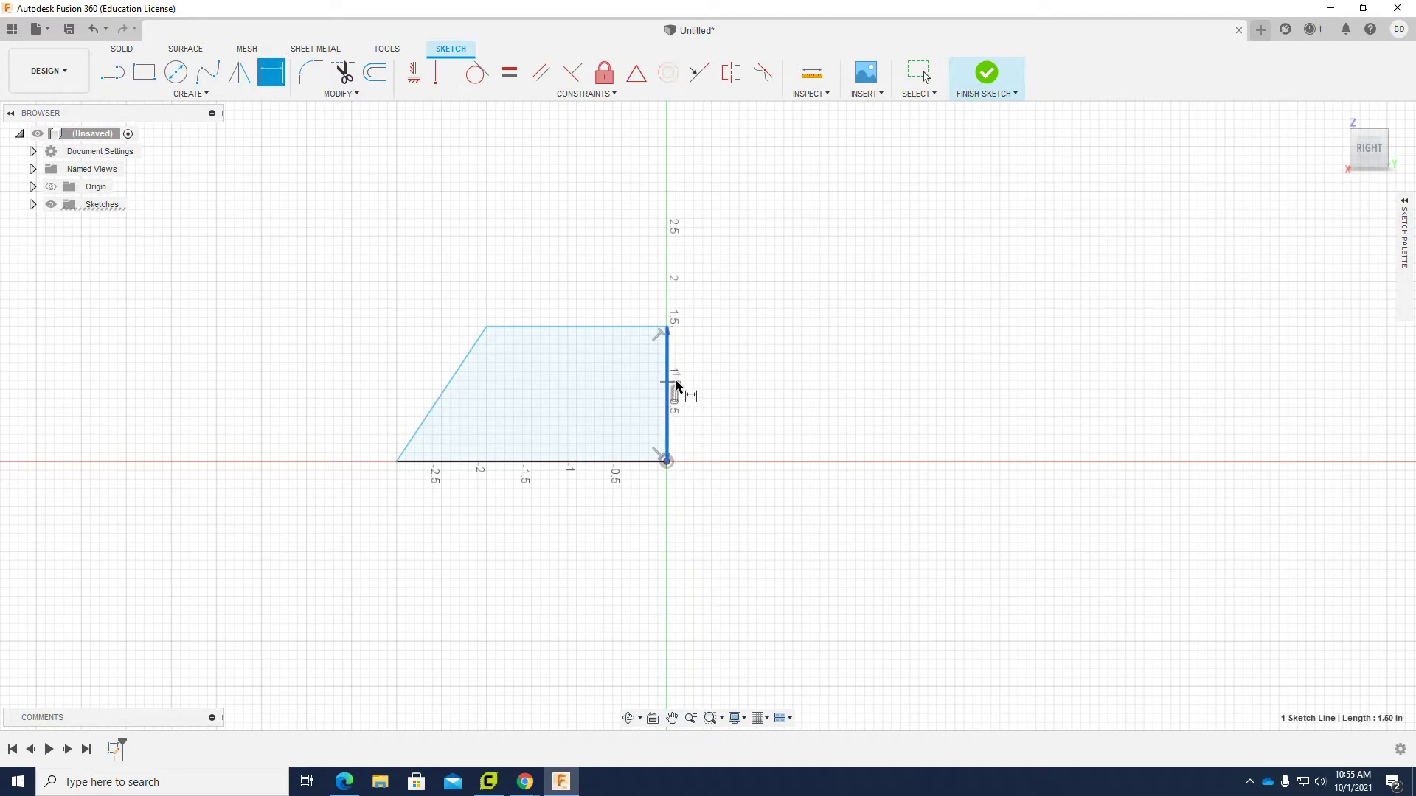
left_click(744, 391)
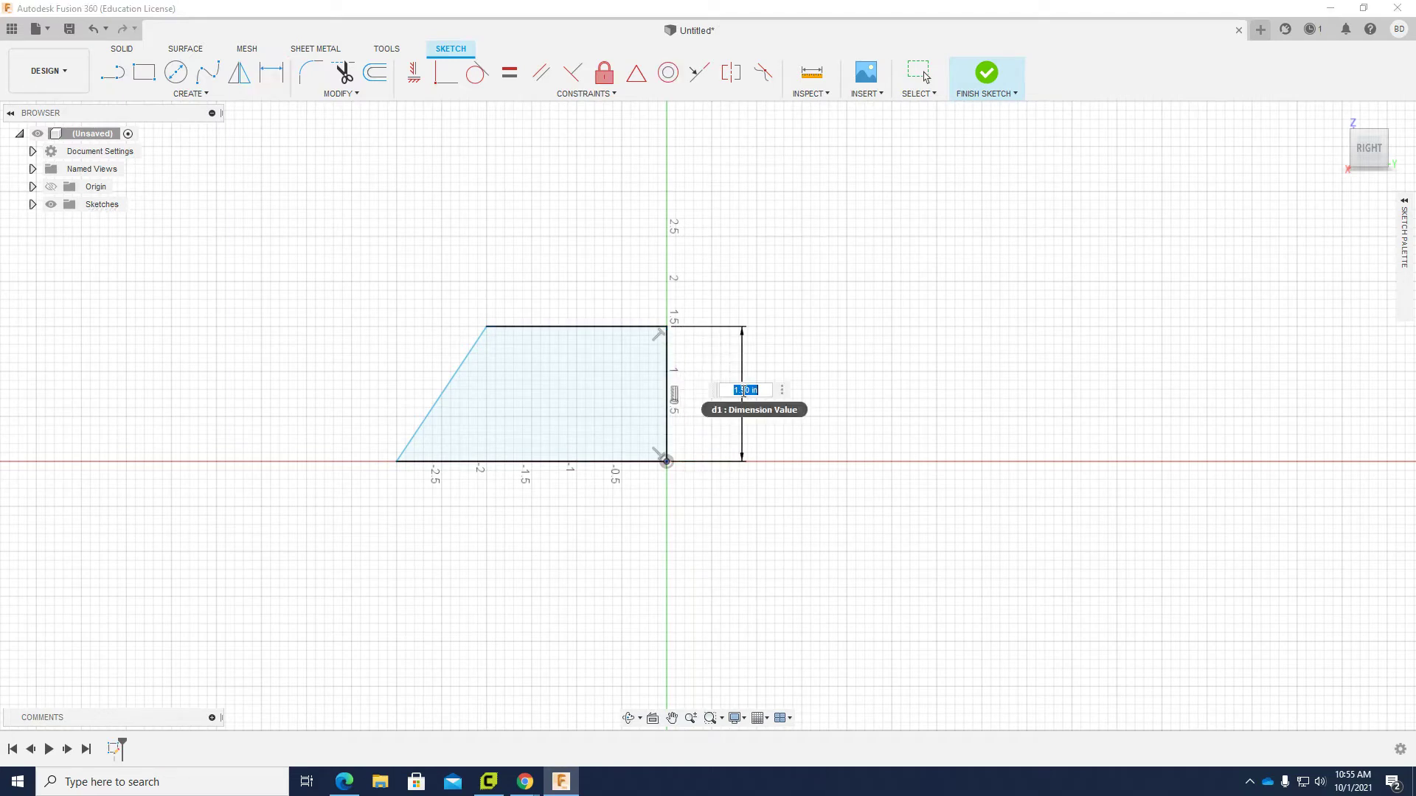
type("2")
key("Return")
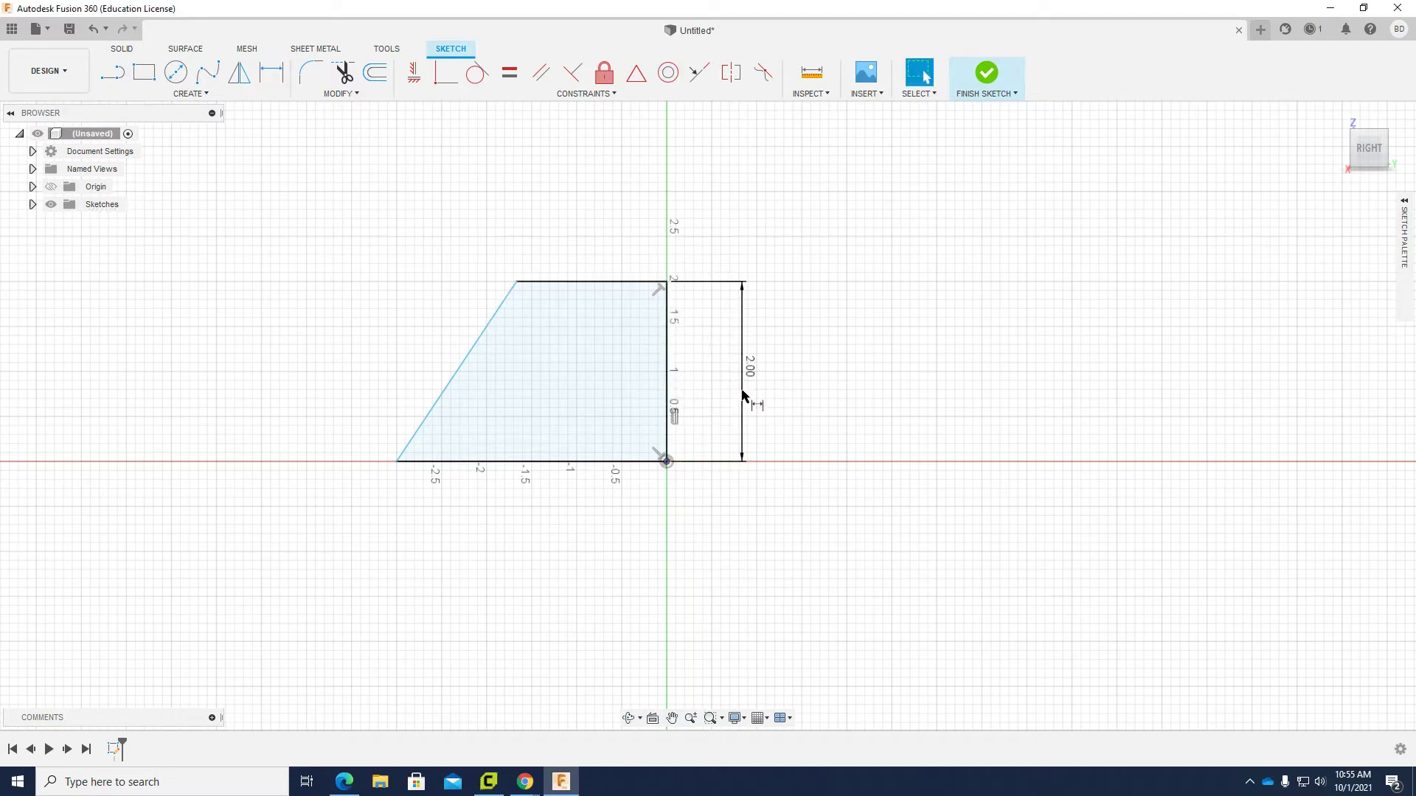
Dimension the profile's base line to 2.5 in.
left_click(524, 462)
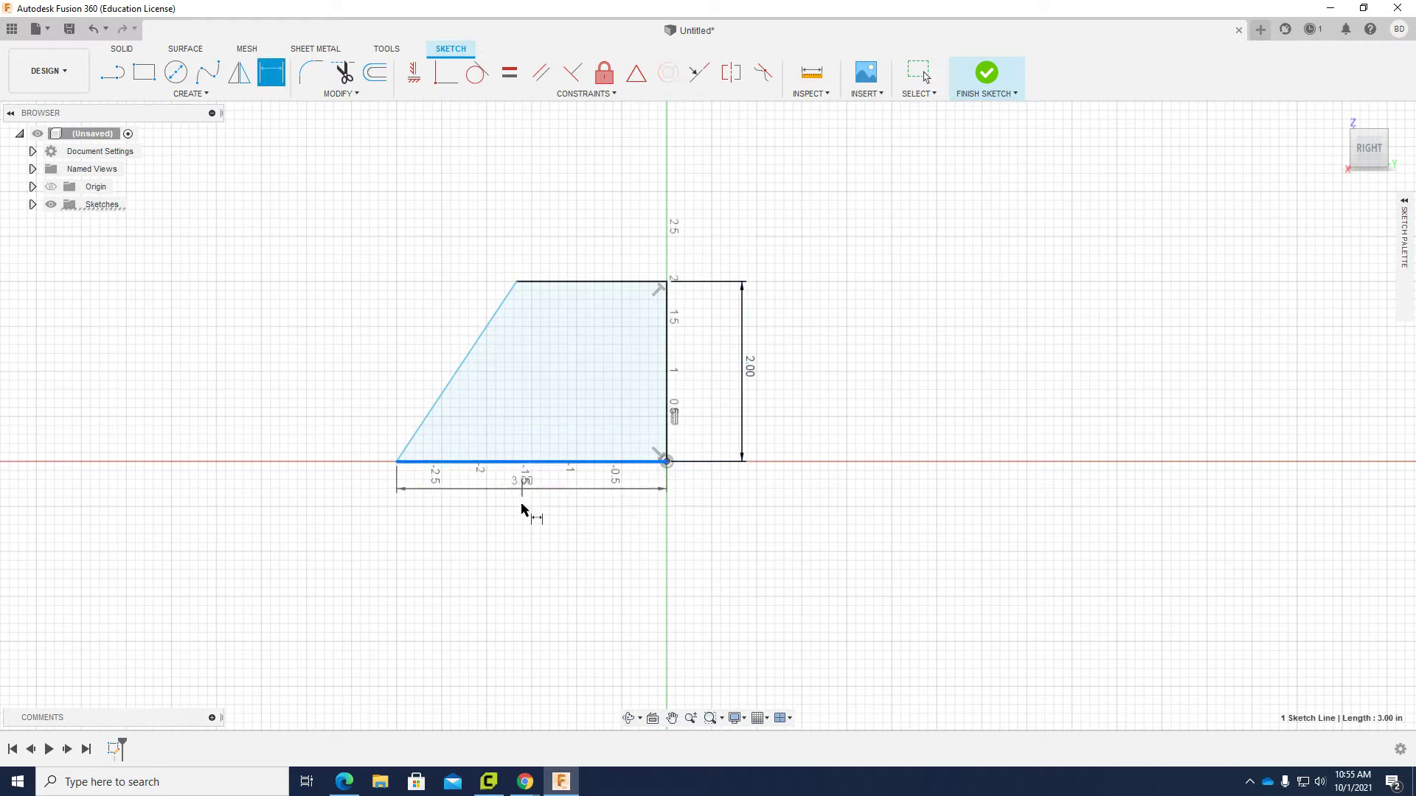
left_click(524, 539)
key("BackSpace")
type("2.5")
key("Return")
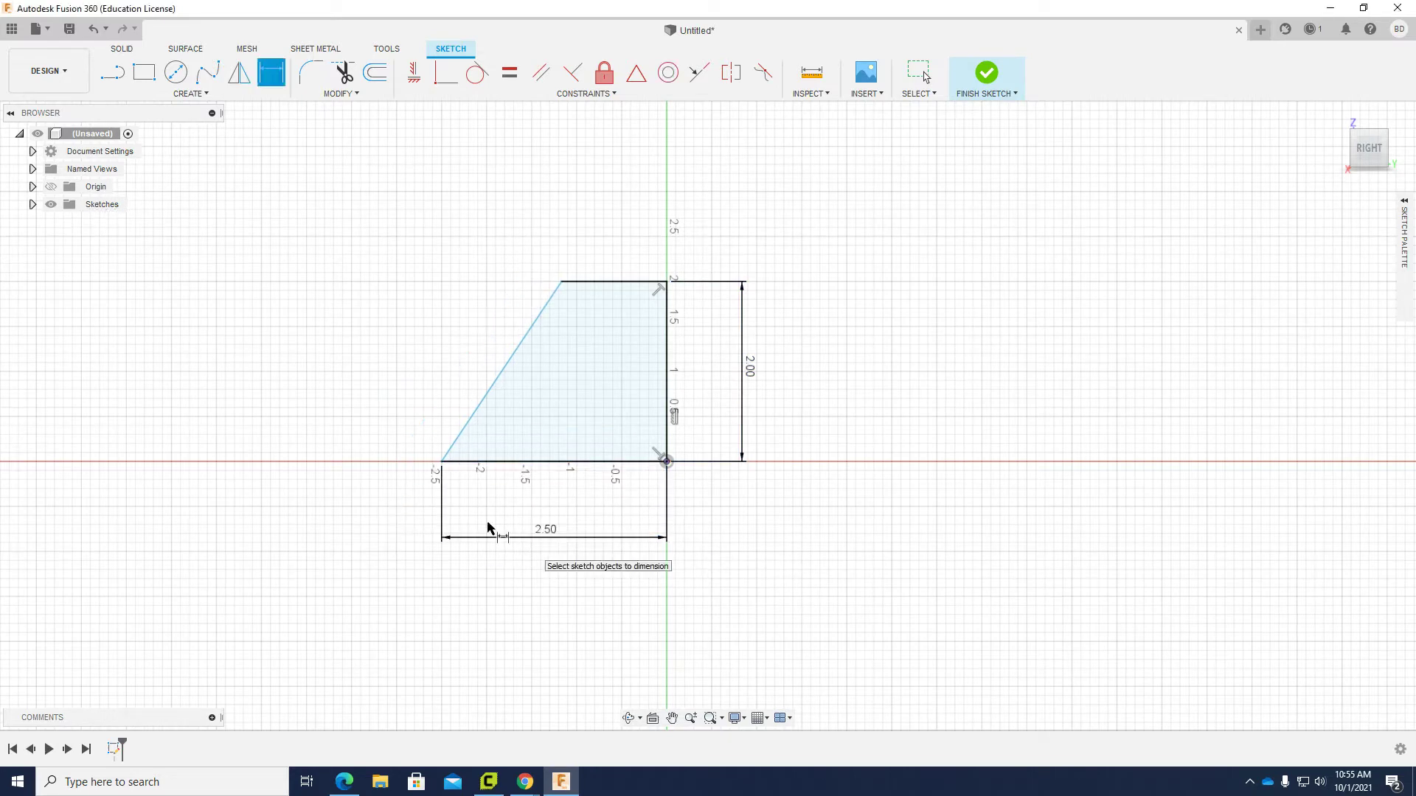
Dimension the profile's slanted edge to 2.5 in and finish the sketch.
left_click(501, 381)
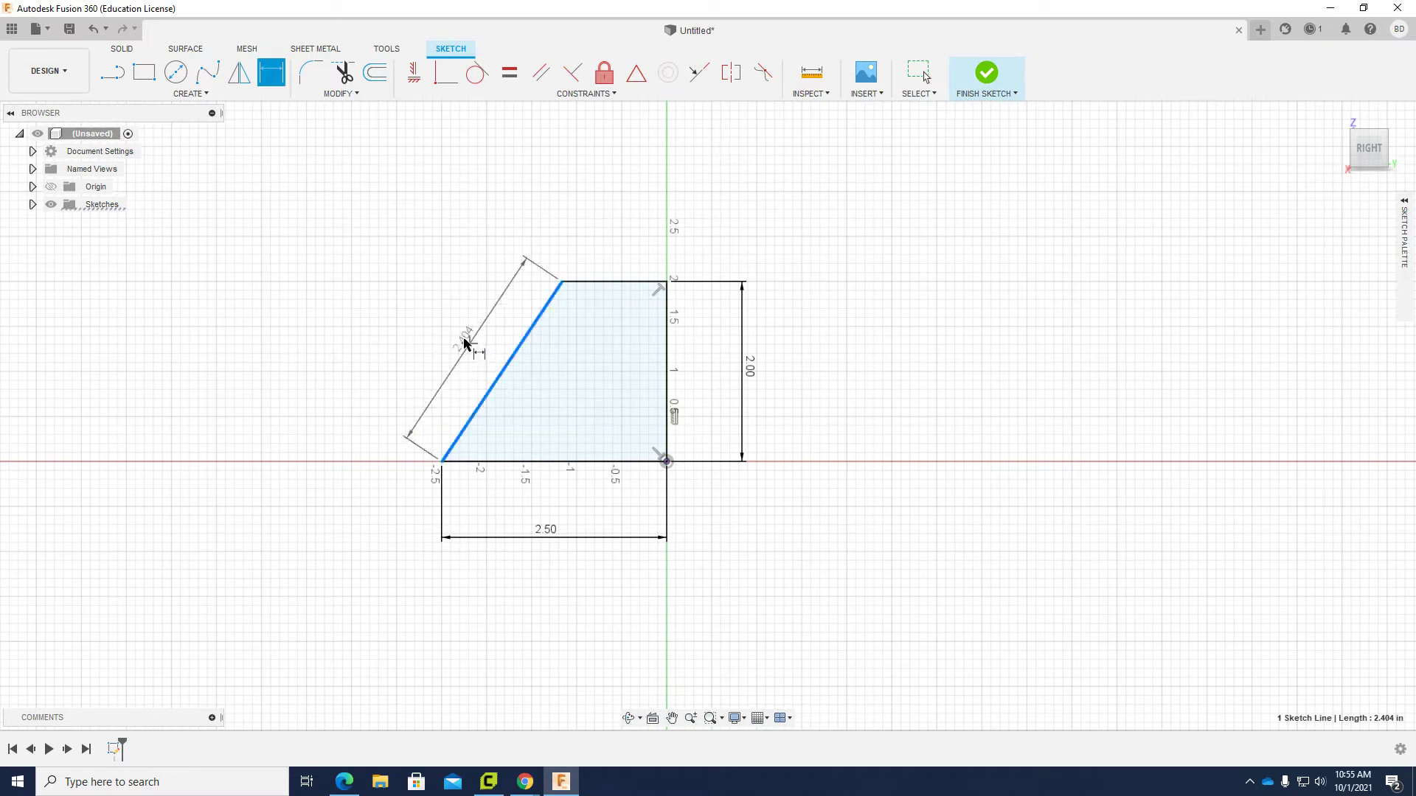
left_click(450, 325)
type("2")
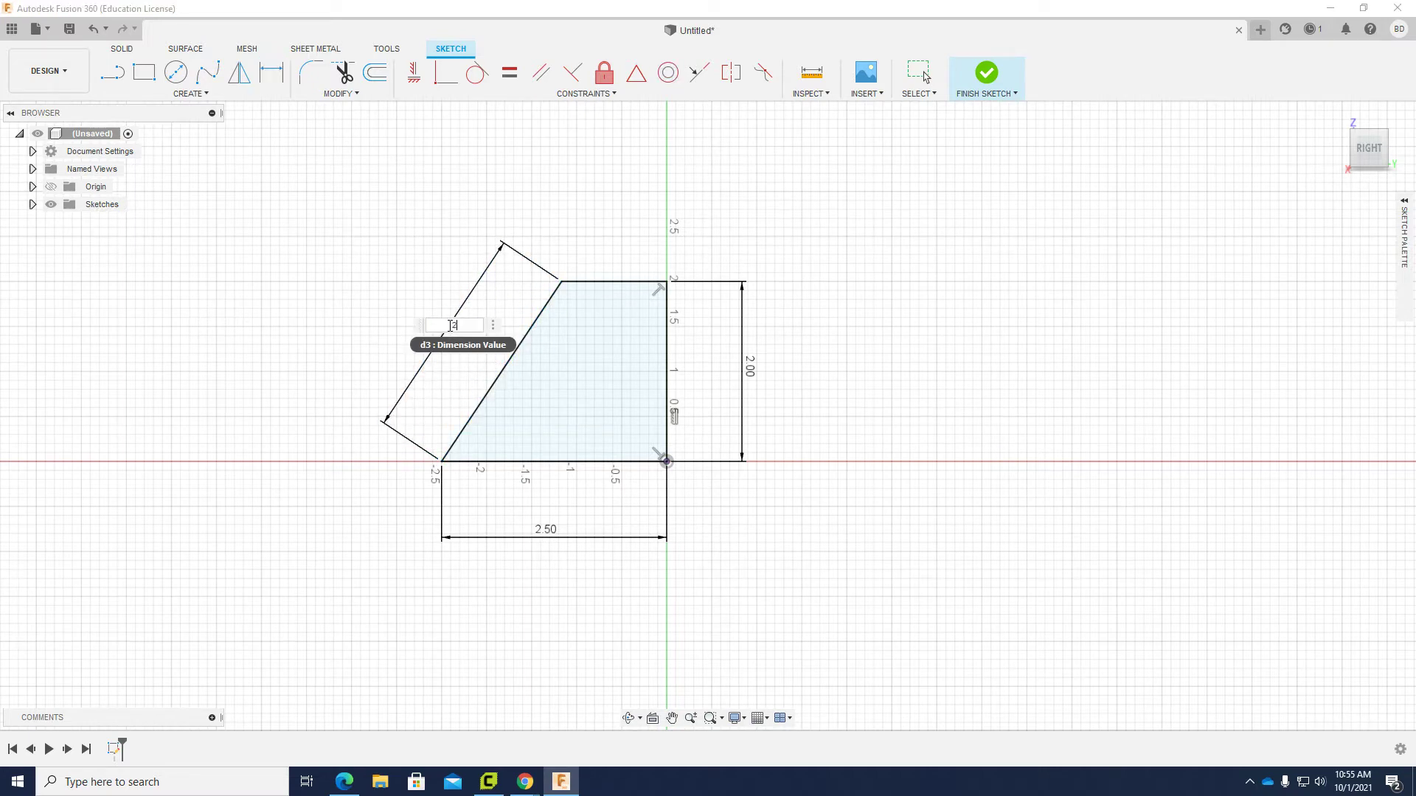
type(".5")
key("Return")
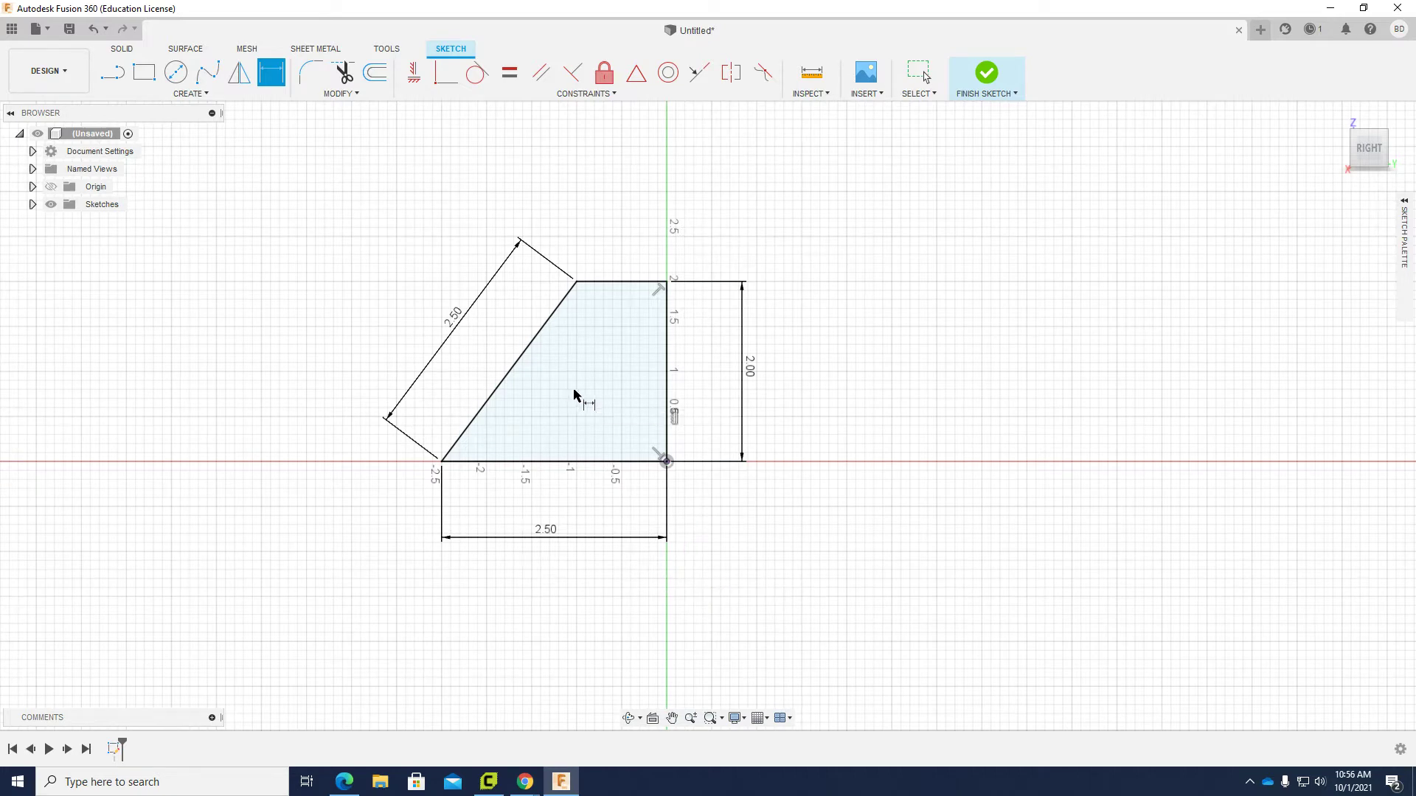
key("Escape")
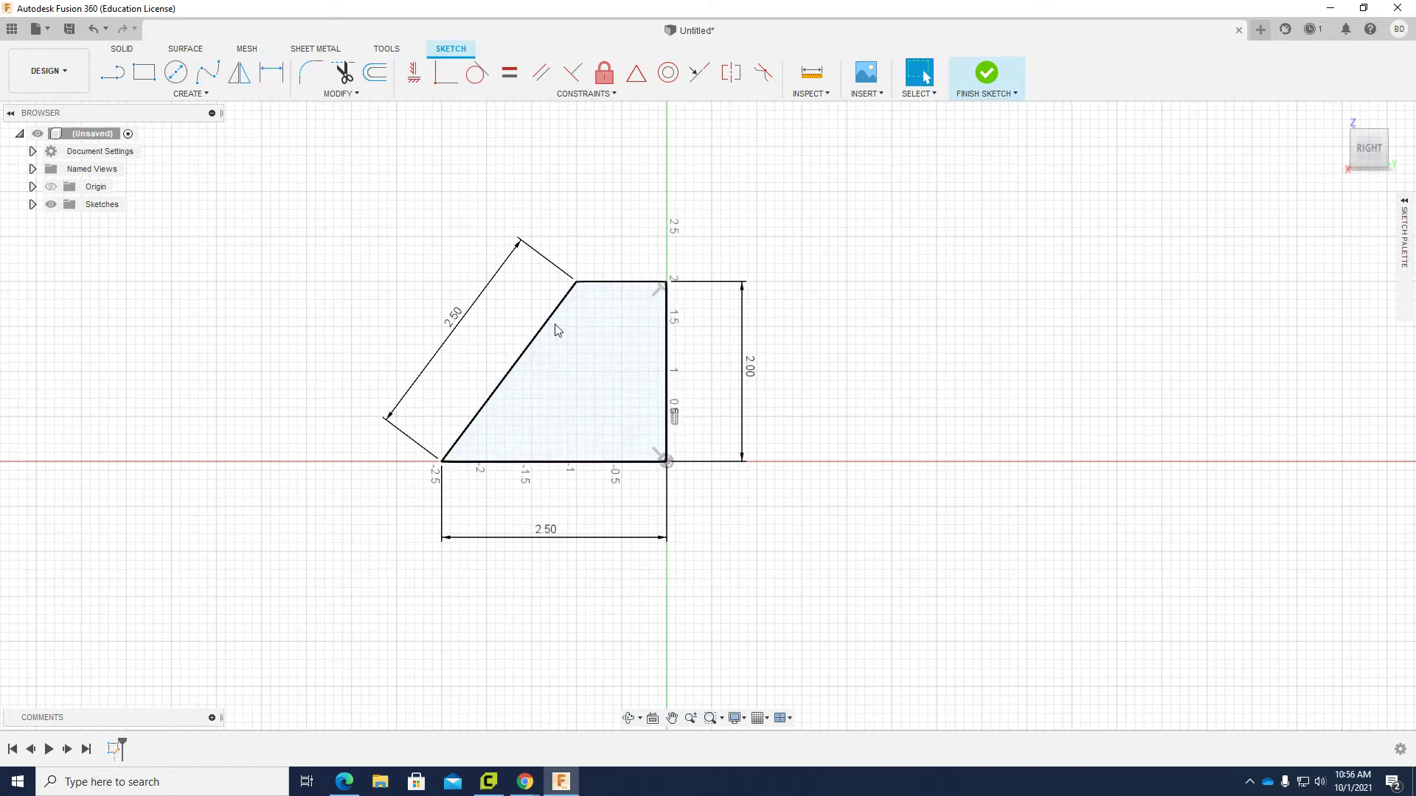
left_click(604, 283)
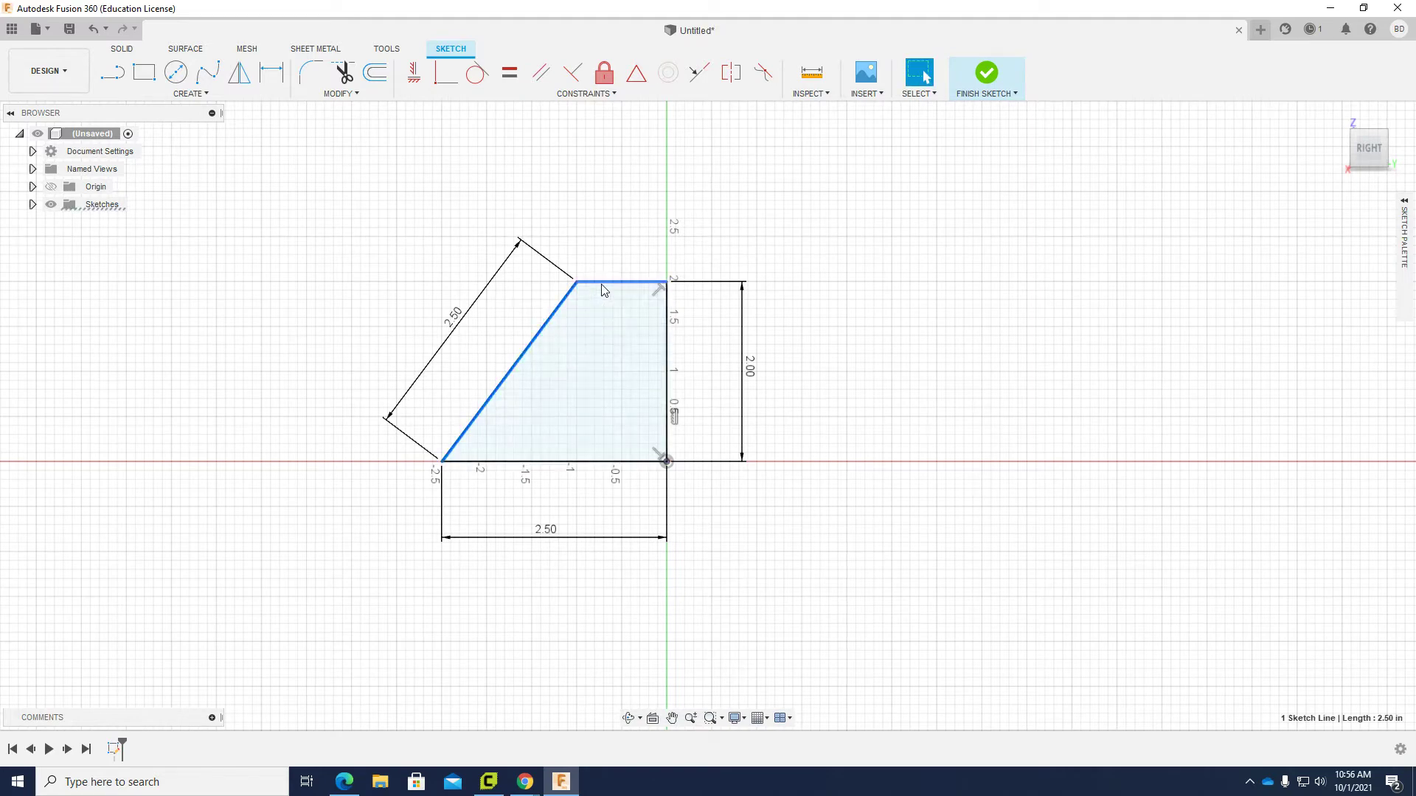
left_click(554, 462)
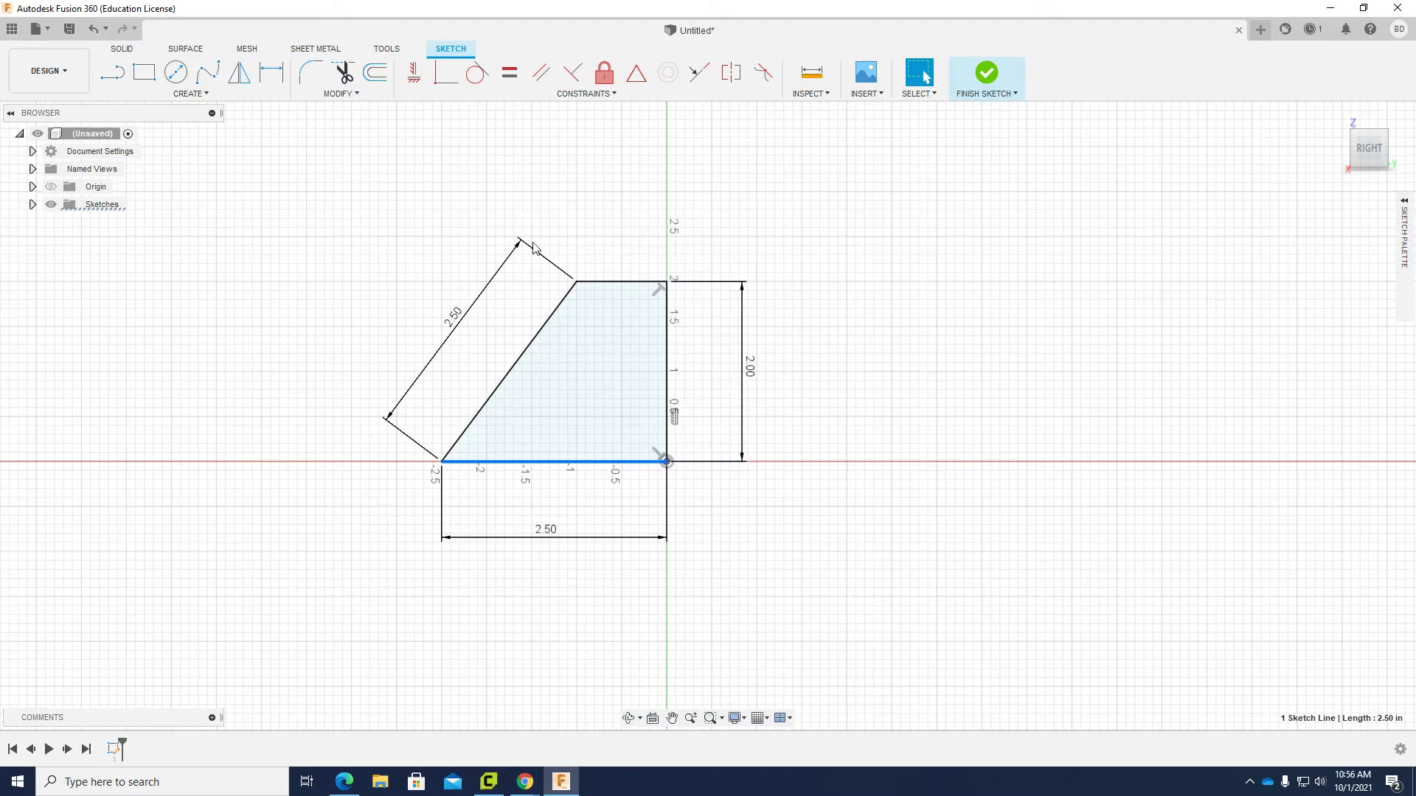
left_click(539, 621)
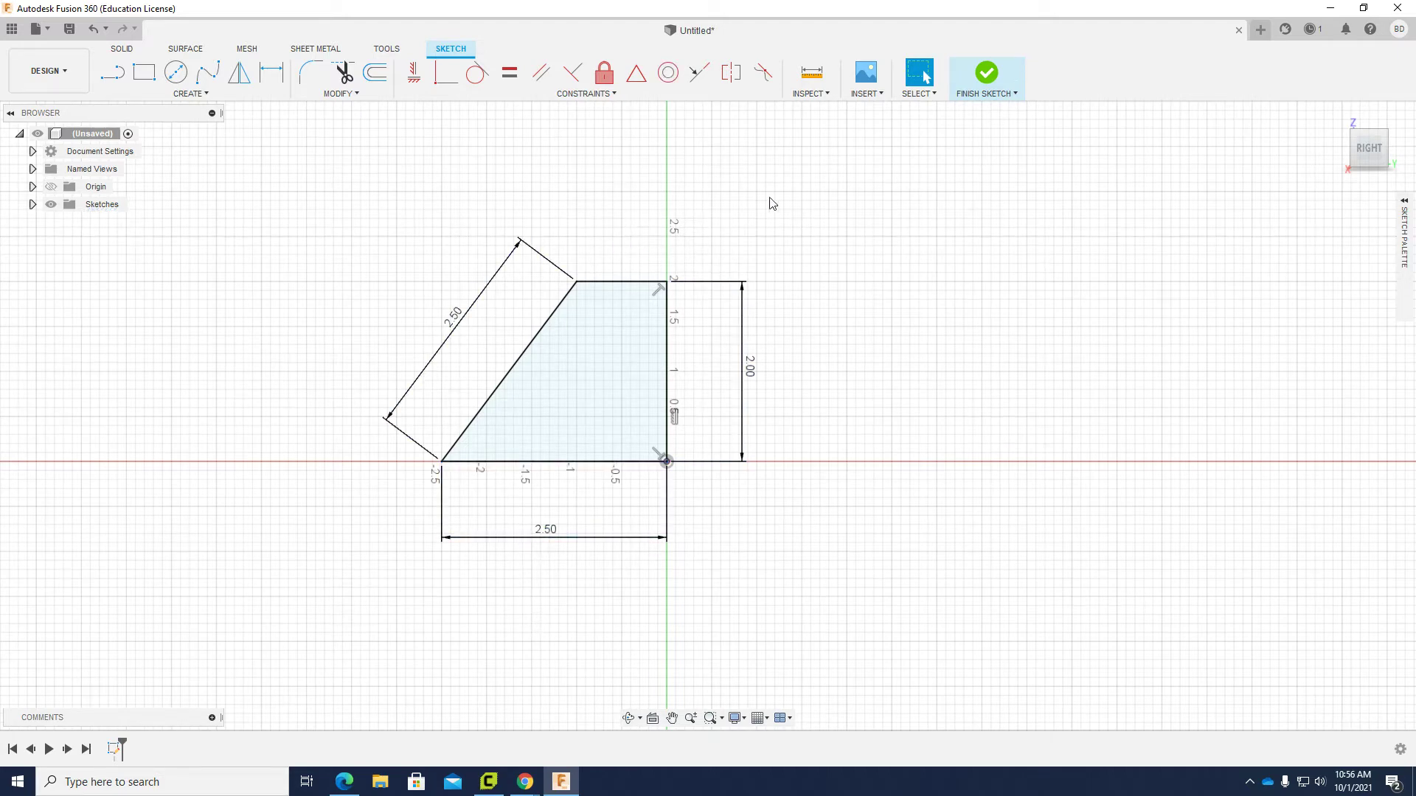
left_click(986, 77)
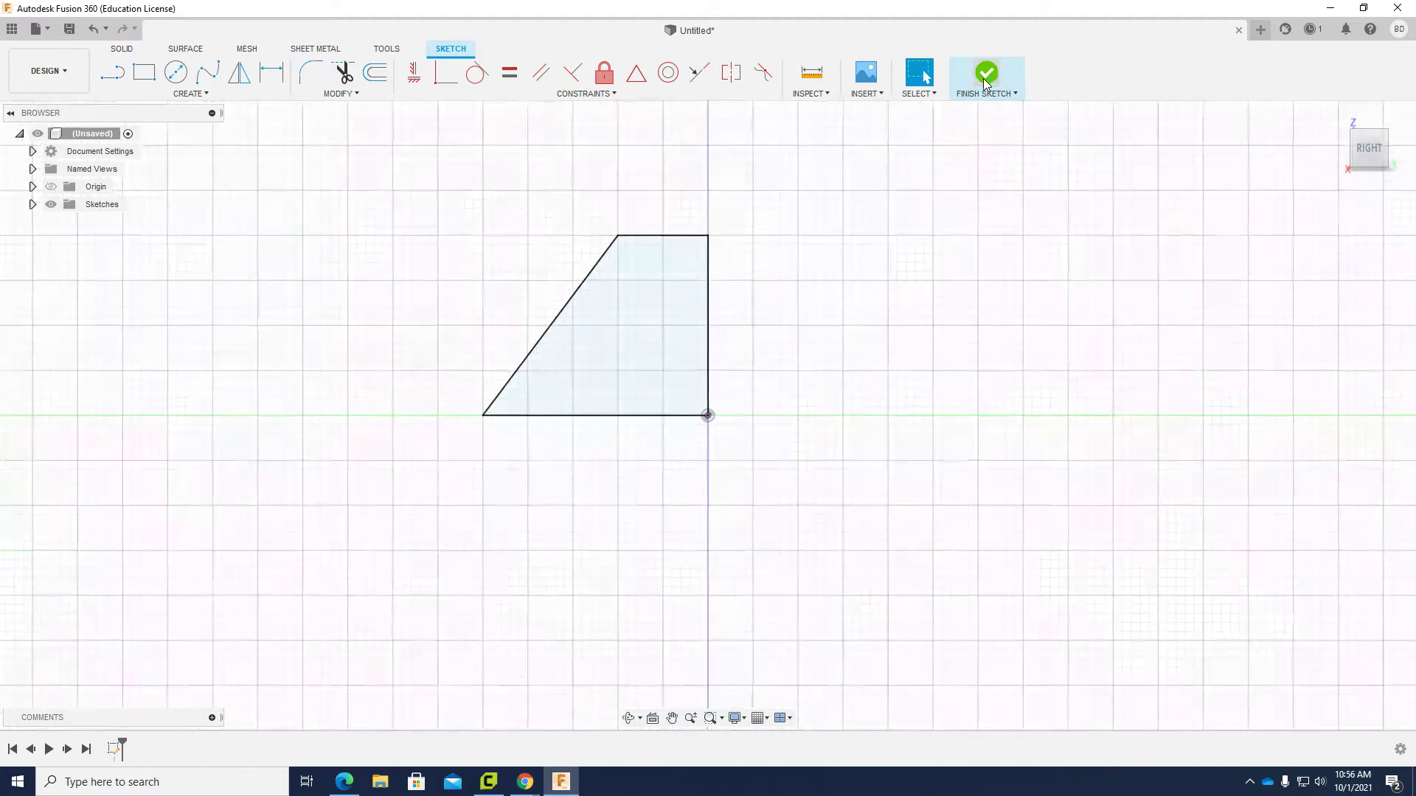
Check the drawing for the part's length and extrude the profile 4 in to one side as a new body, shown in the home view.
left_click(571, 779)
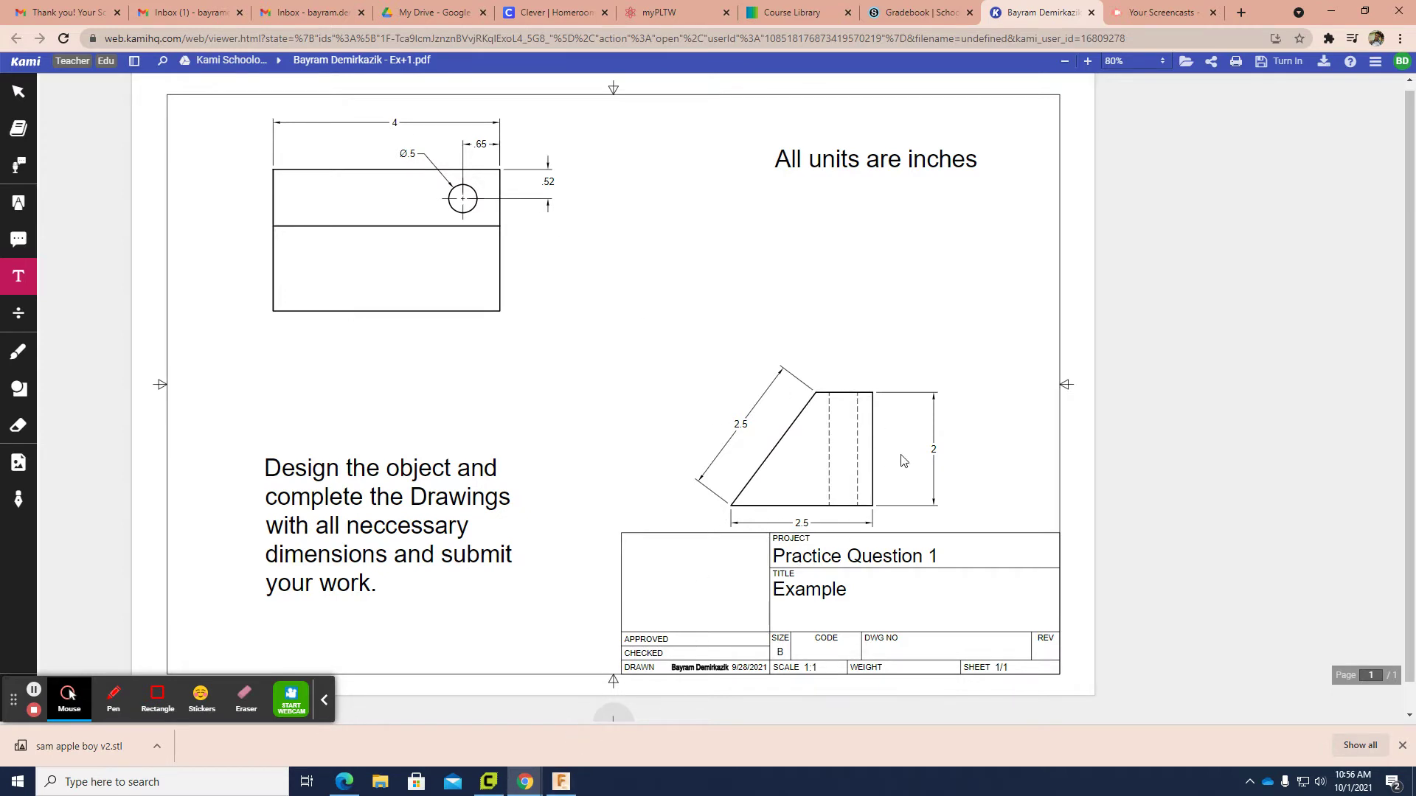
left_click(561, 781)
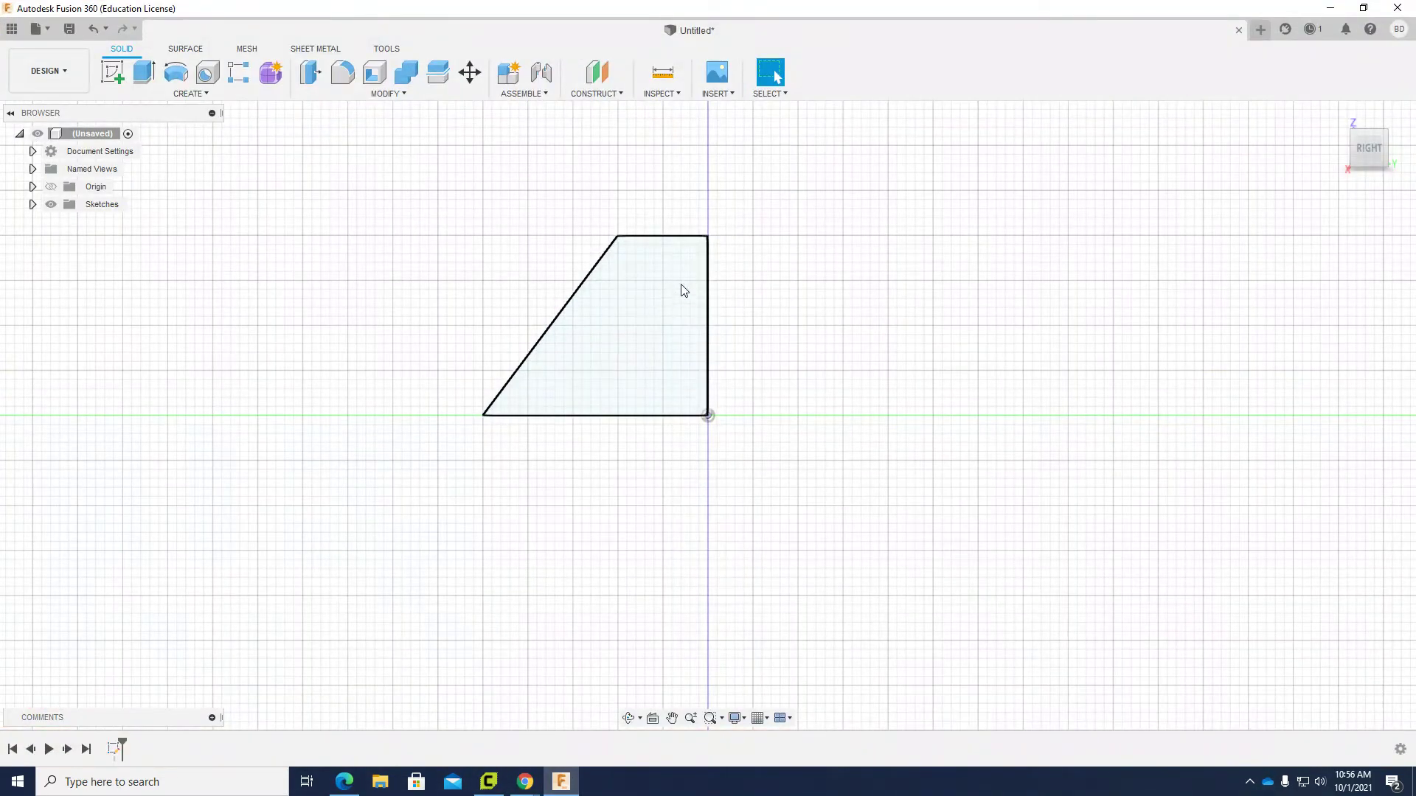
left_click(156, 76)
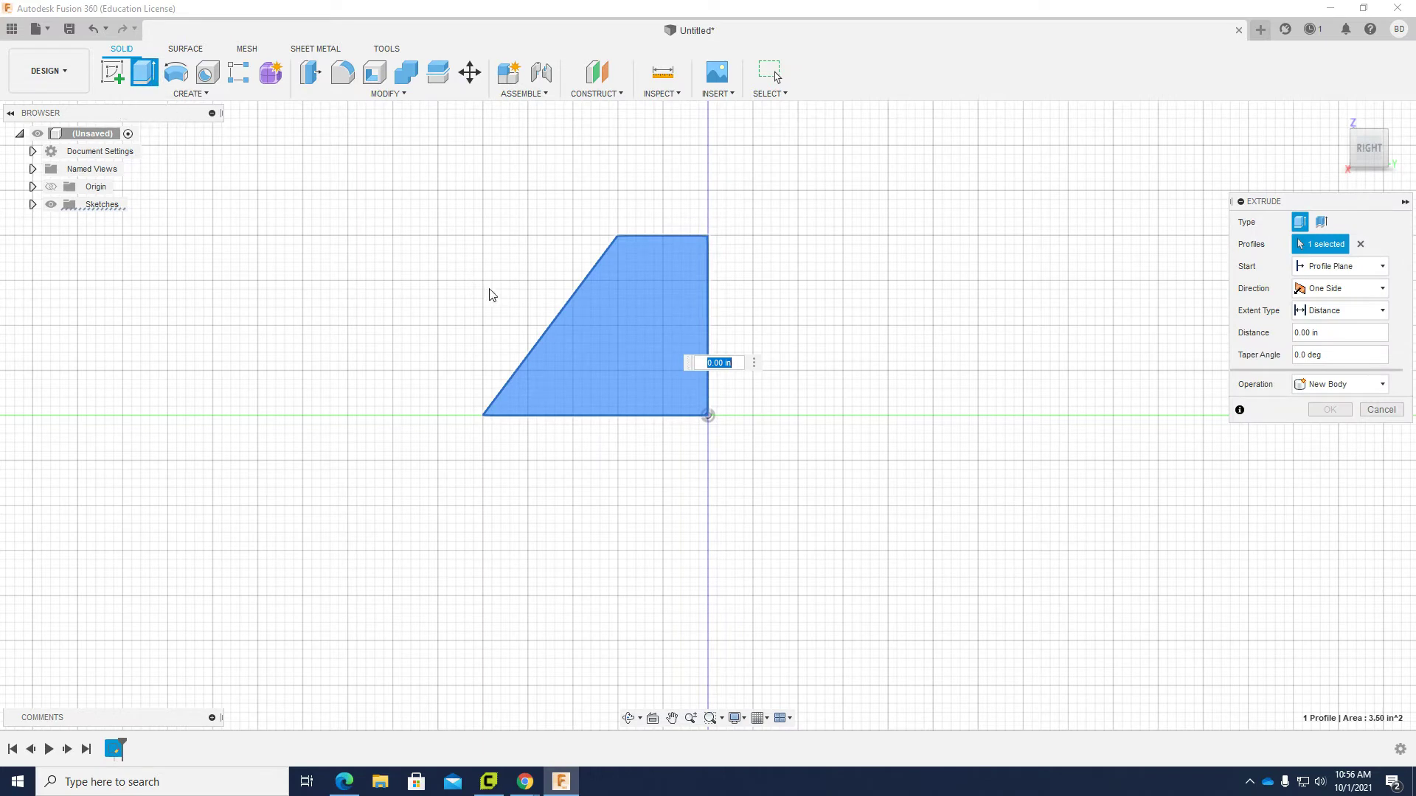
type("4")
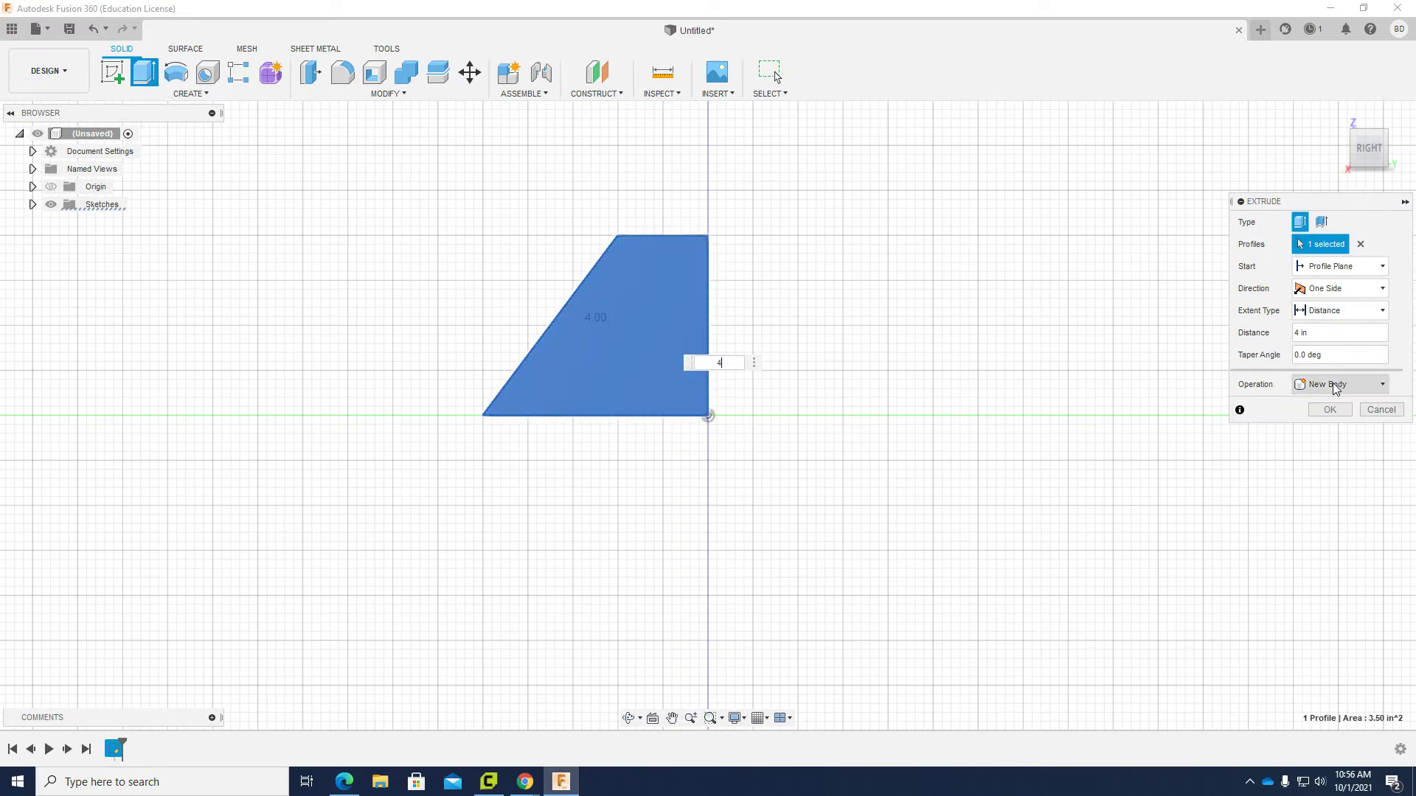
left_click(1329, 412)
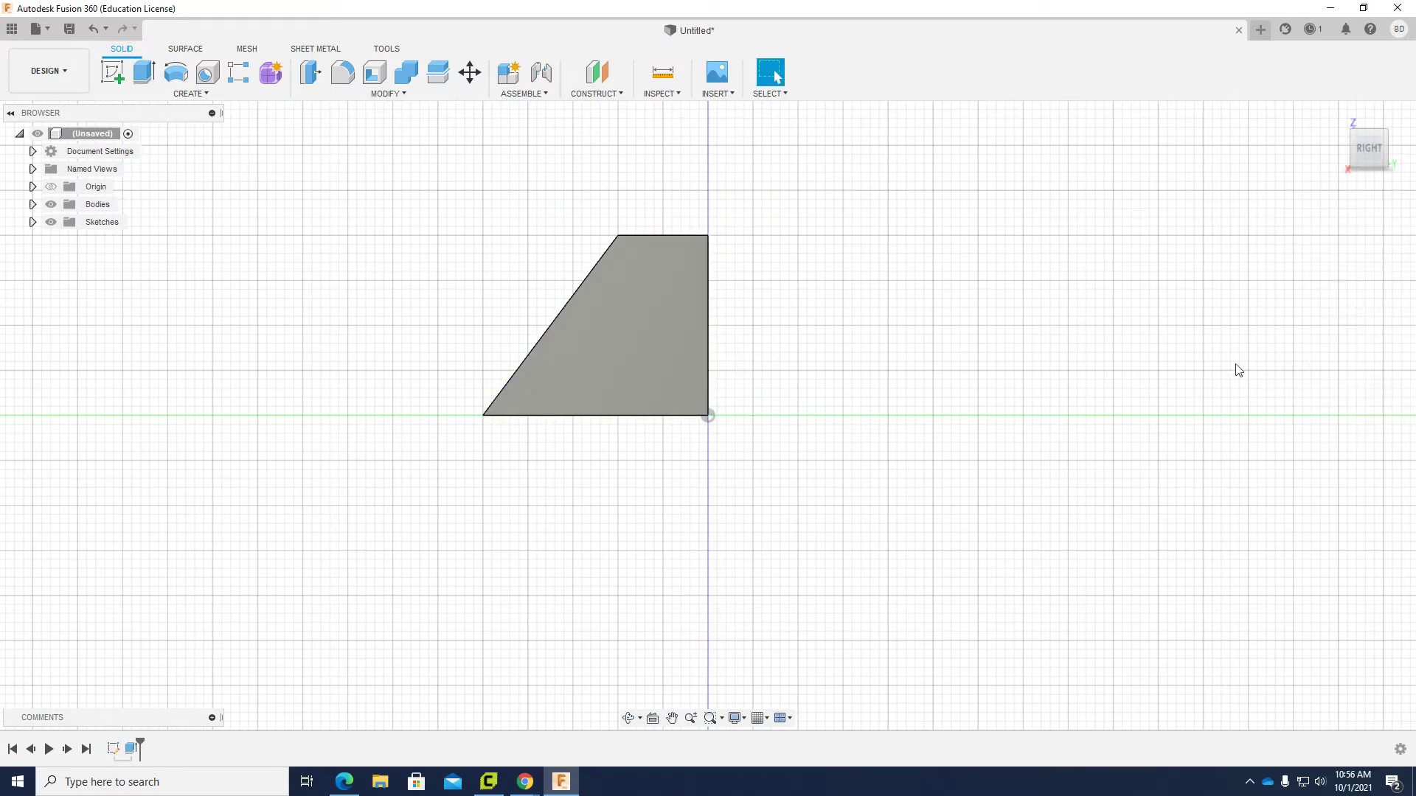
mouse_move(1335, 115)
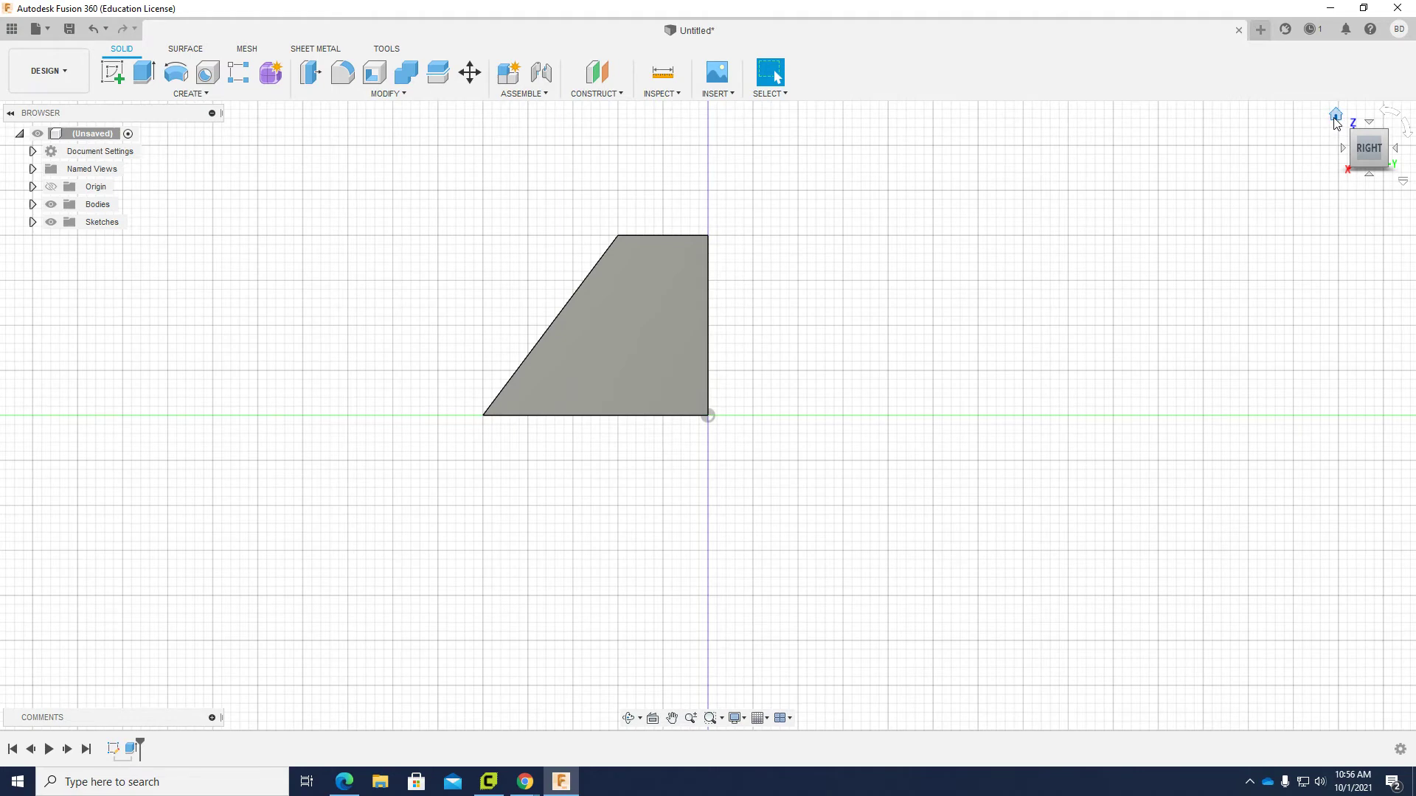
left_click(1335, 116)
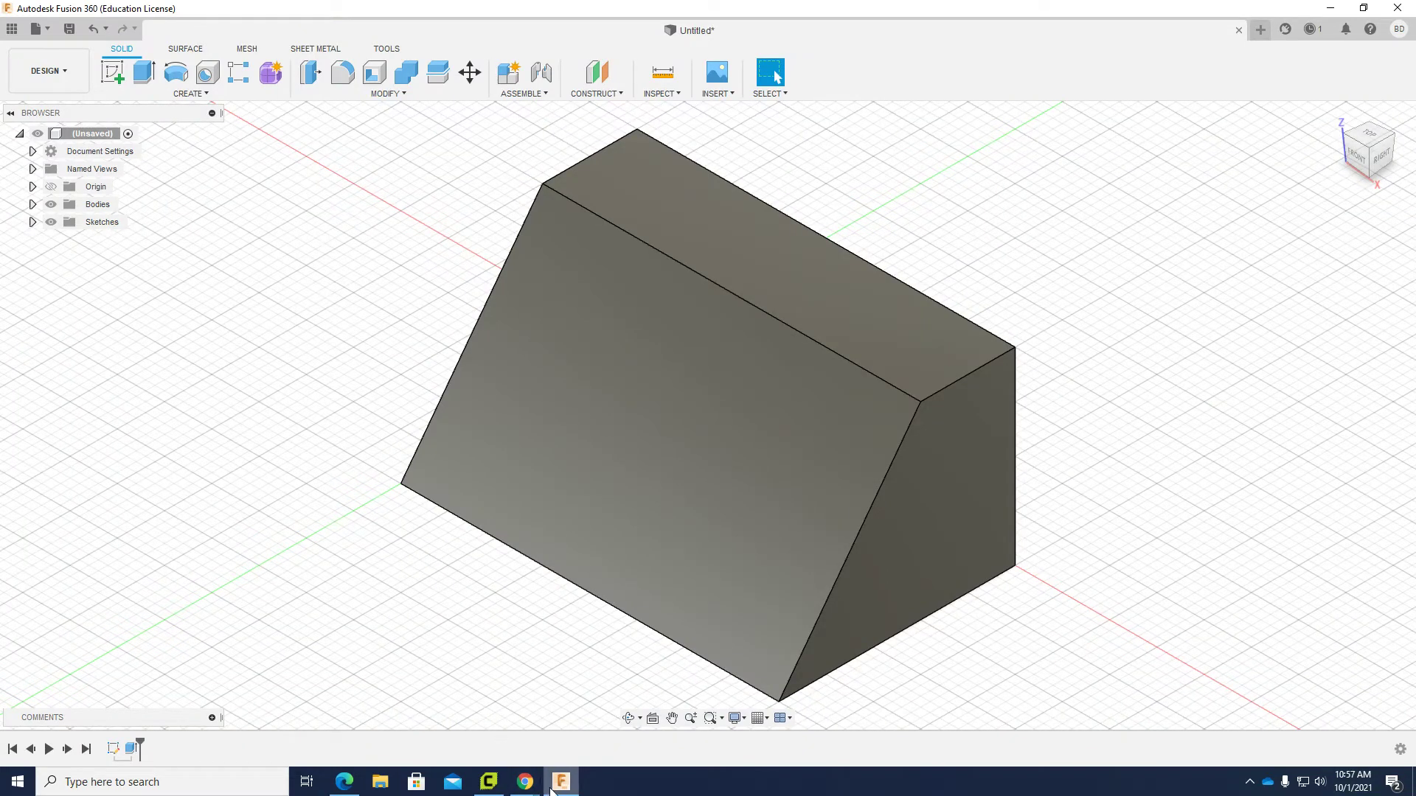
Check the drawing for the hole's size and position and start a sketch on the block's top face.
left_click(525, 781)
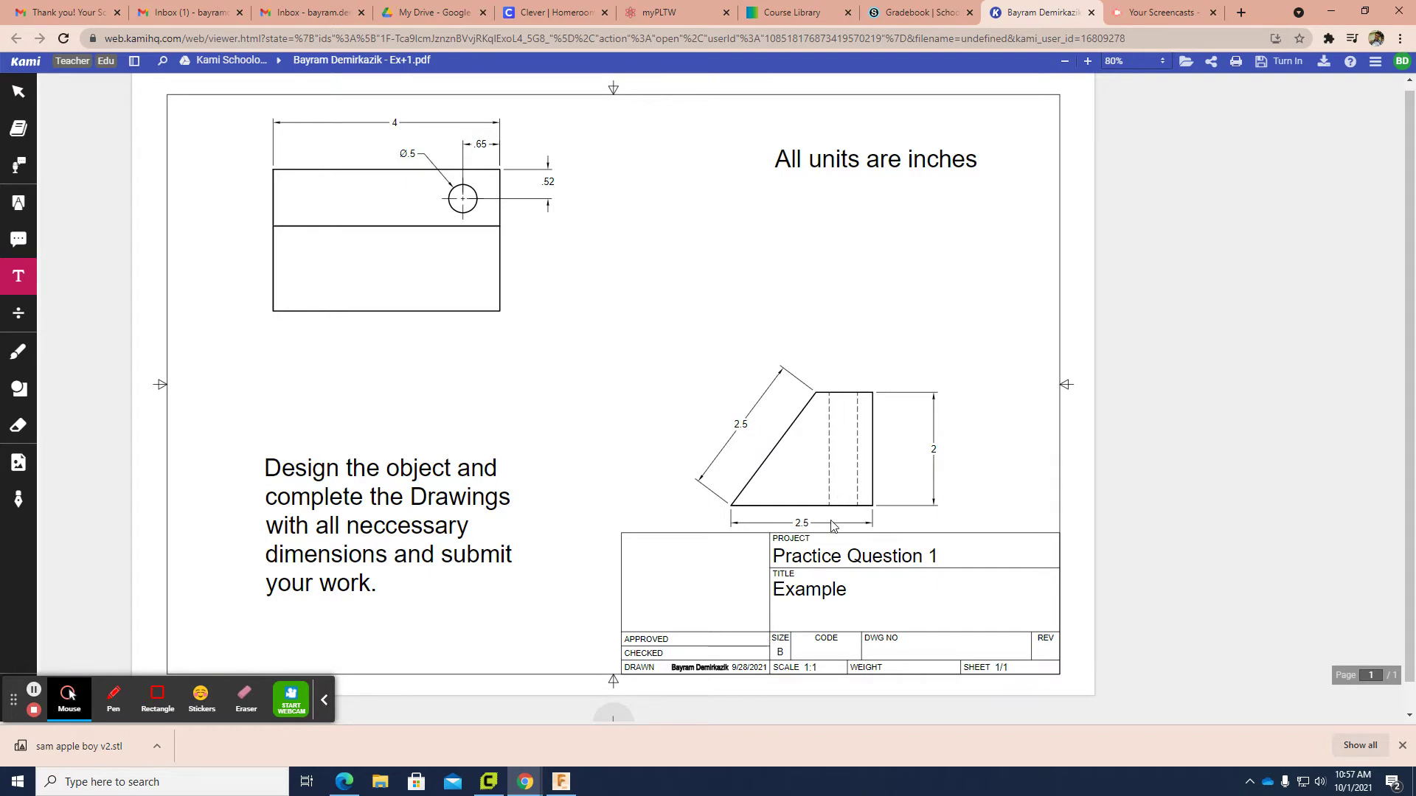
left_click(562, 783)
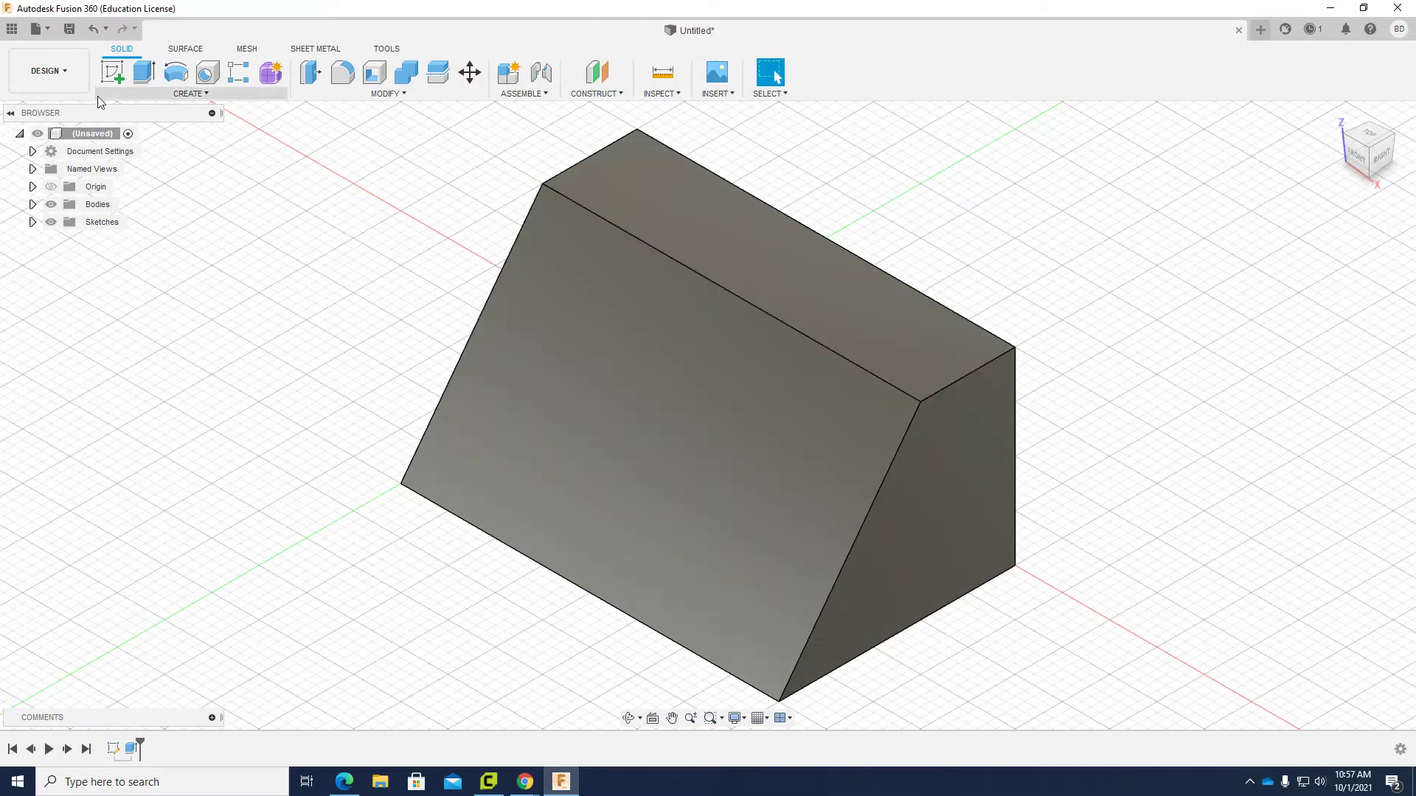
left_click(112, 73)
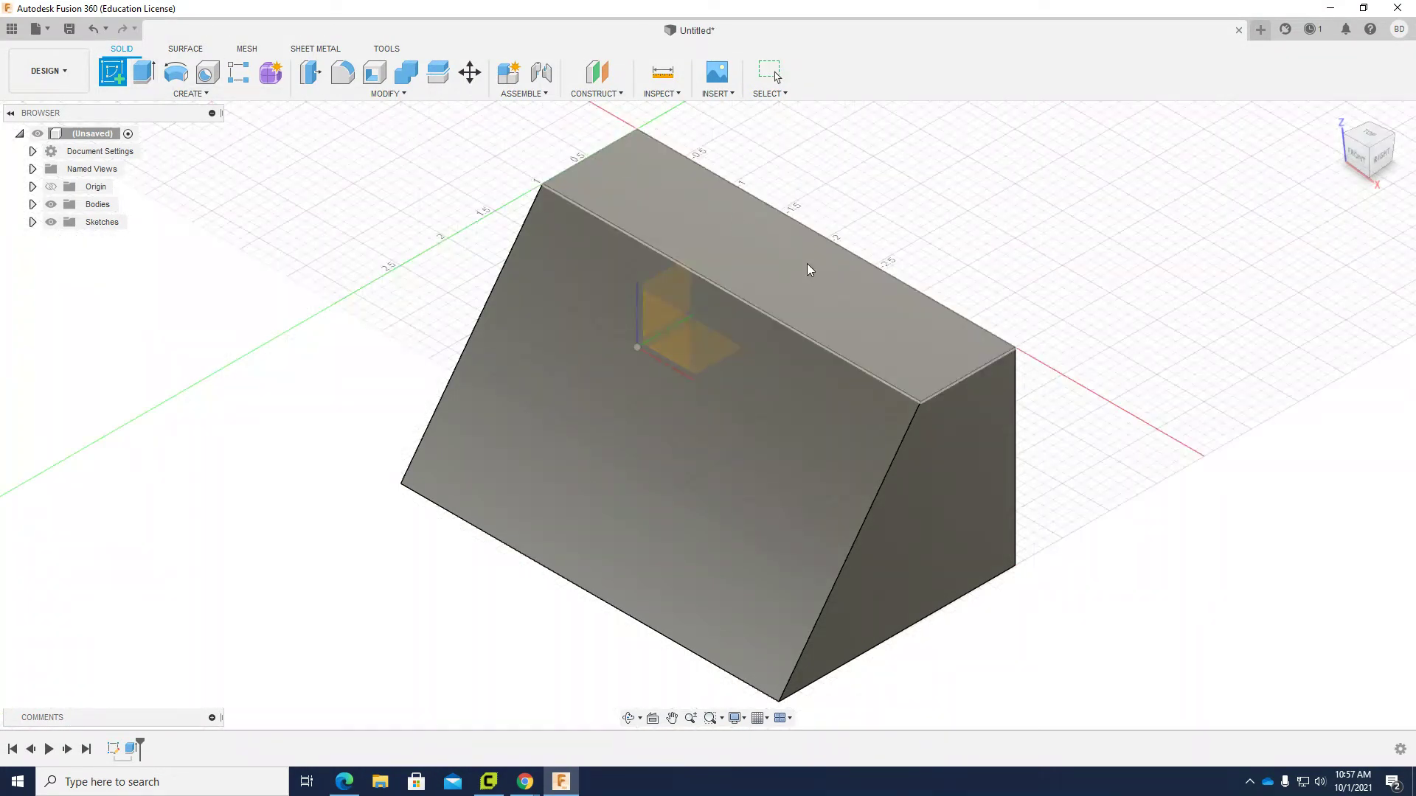
left_click(885, 324)
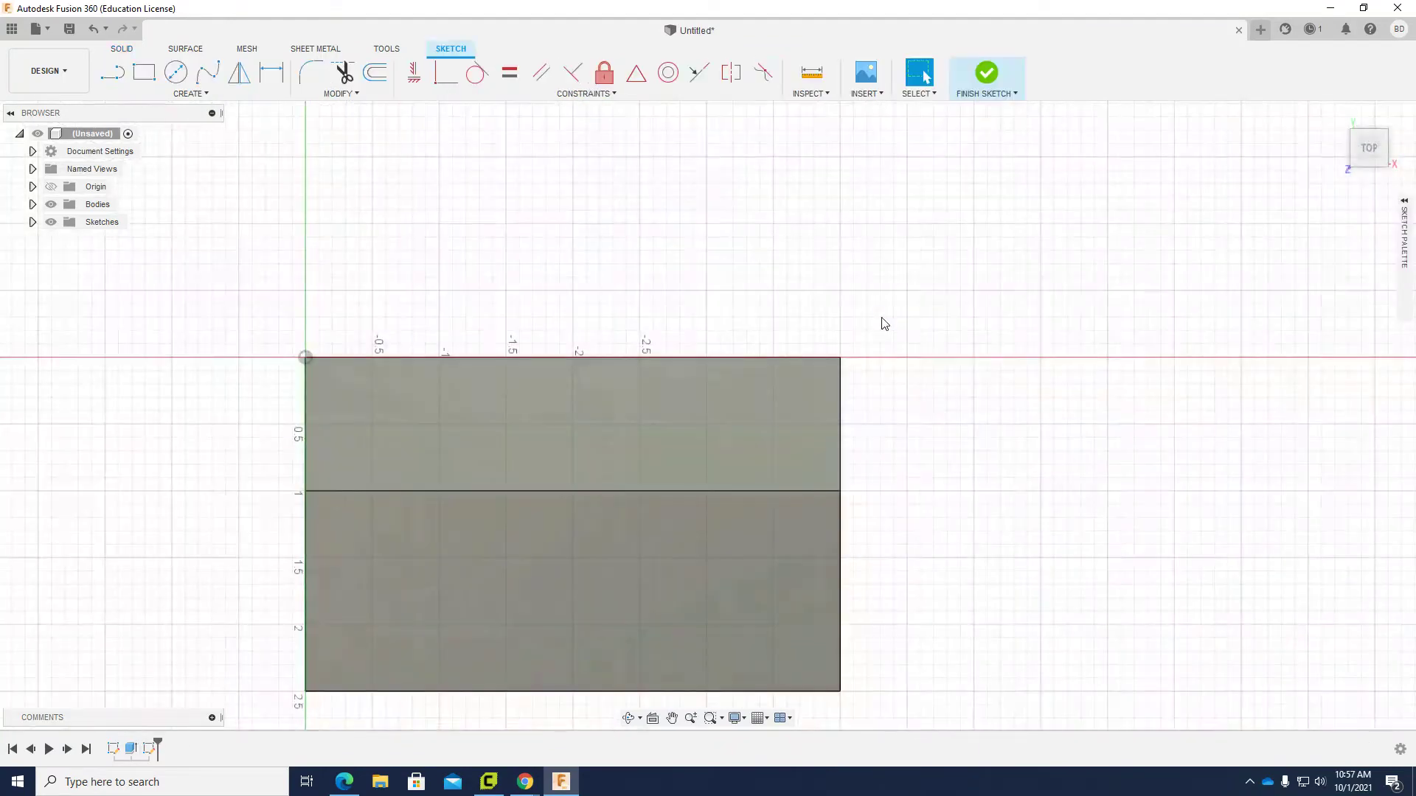
Draw a 0.5 in diameter circle on the top face near the block's right end.
left_click(178, 77)
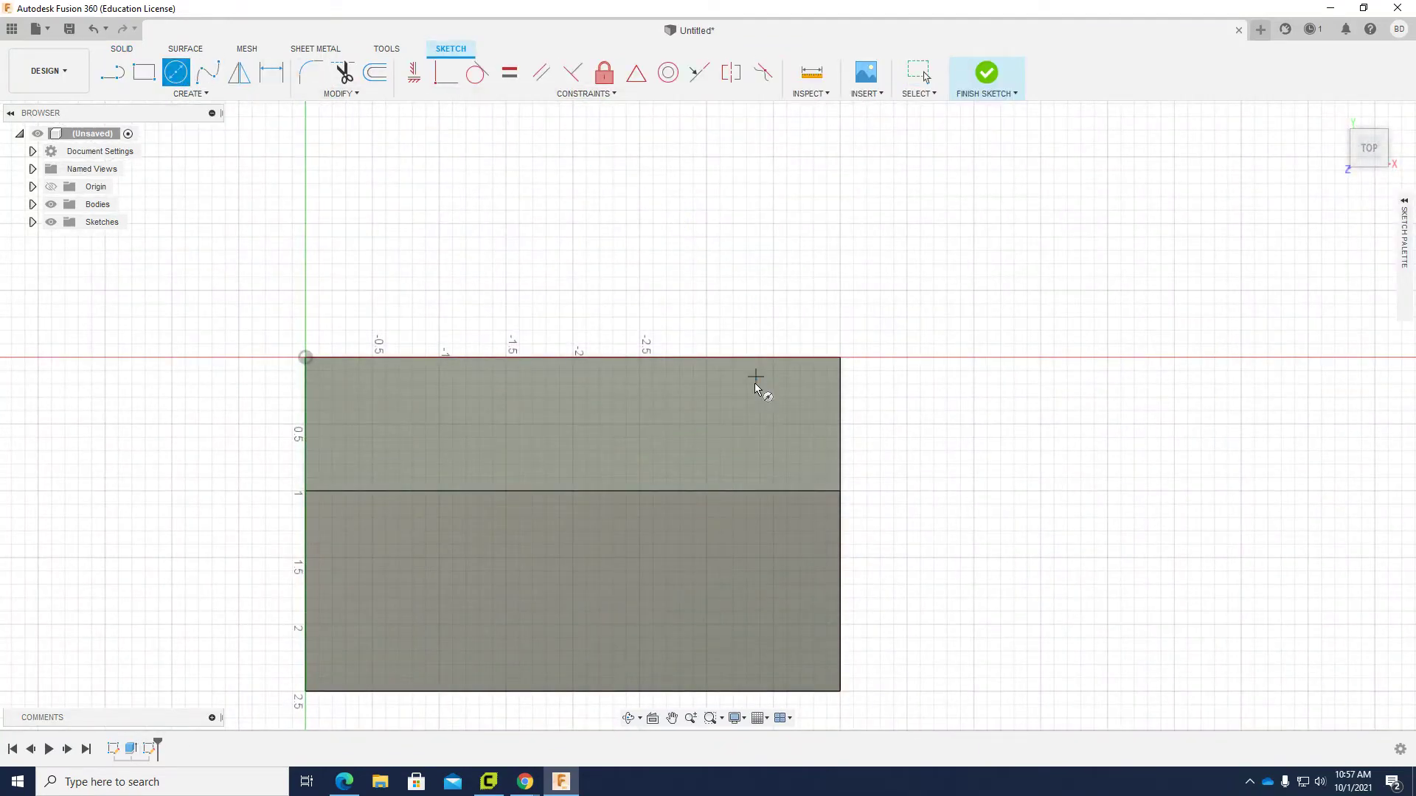
left_click(747, 424)
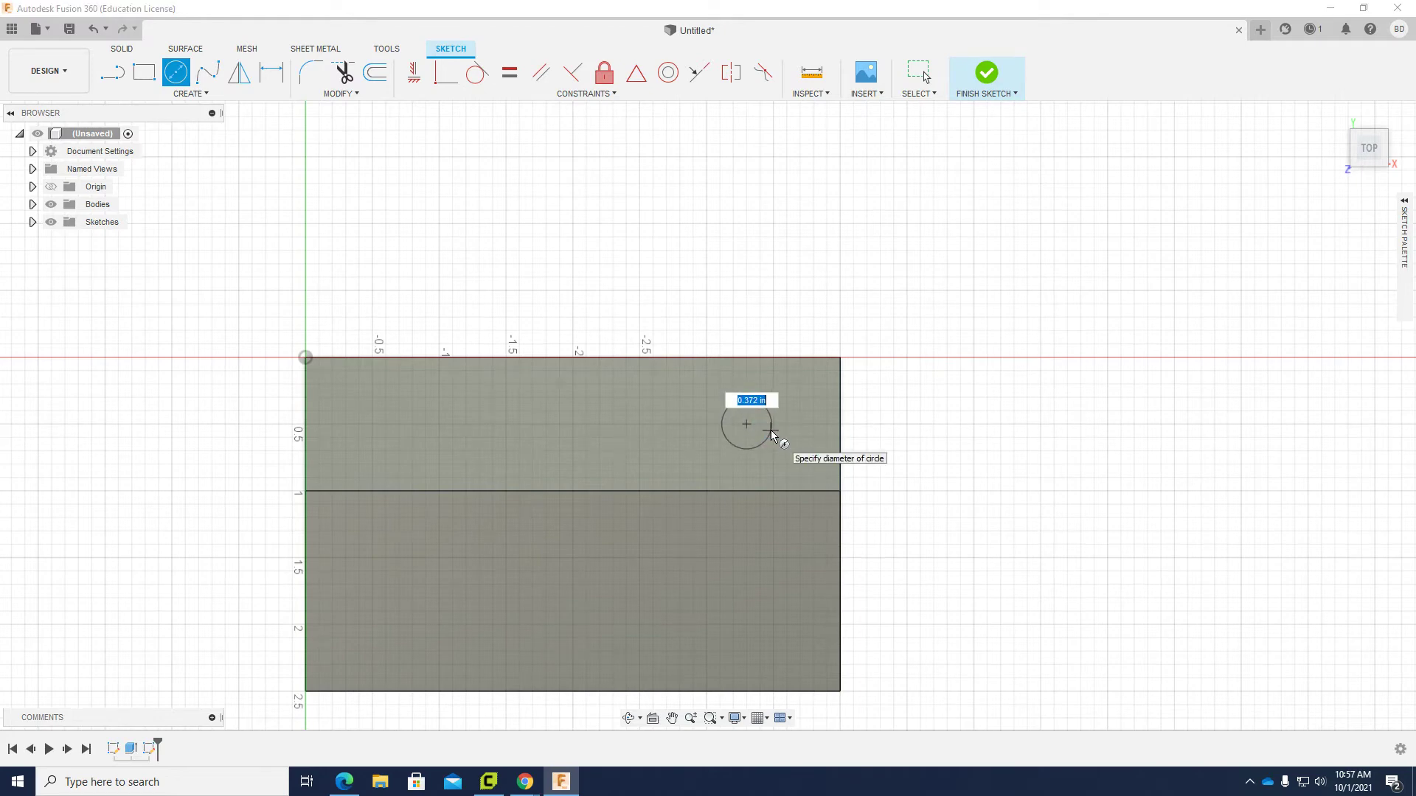
key("BackSpace")
type(".5")
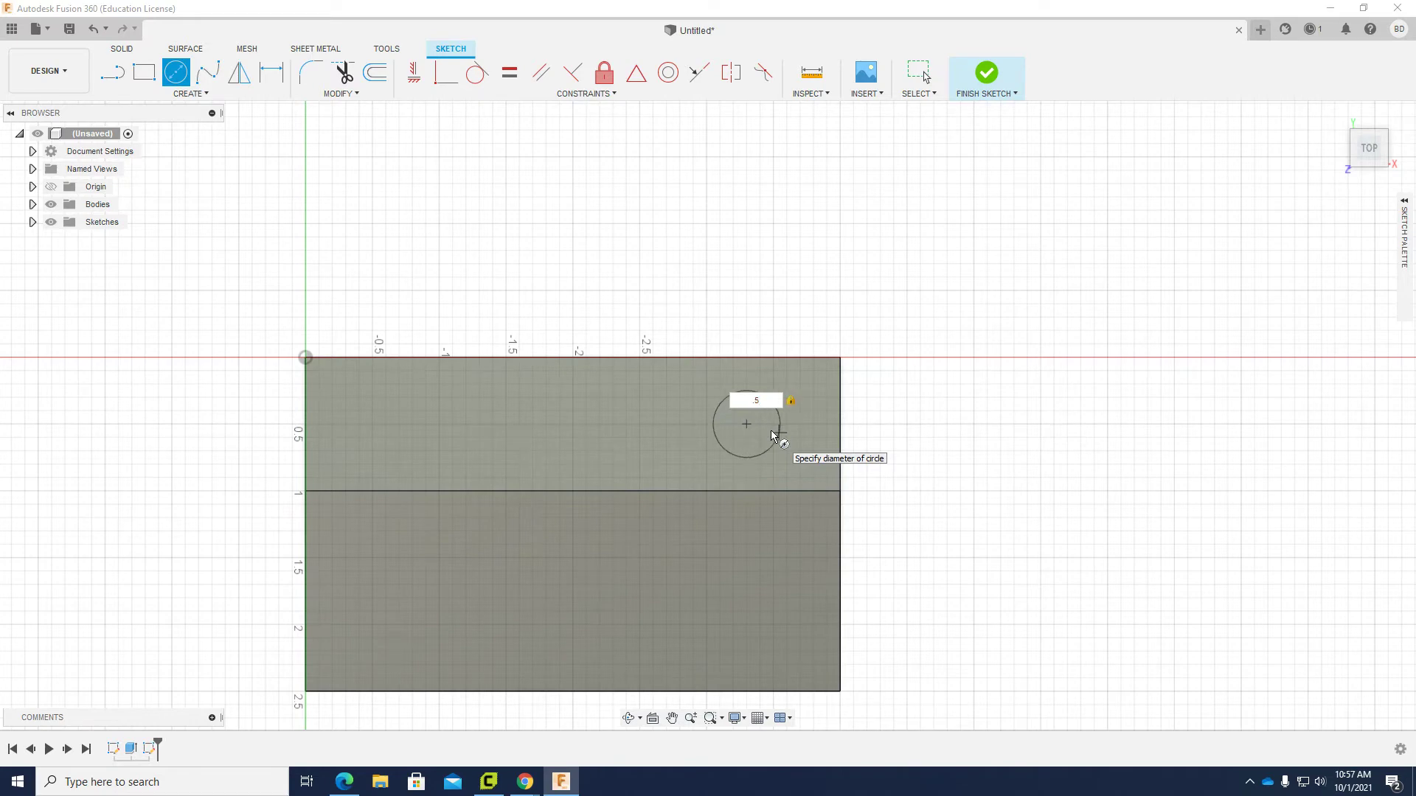
key("Return")
key("Escape")
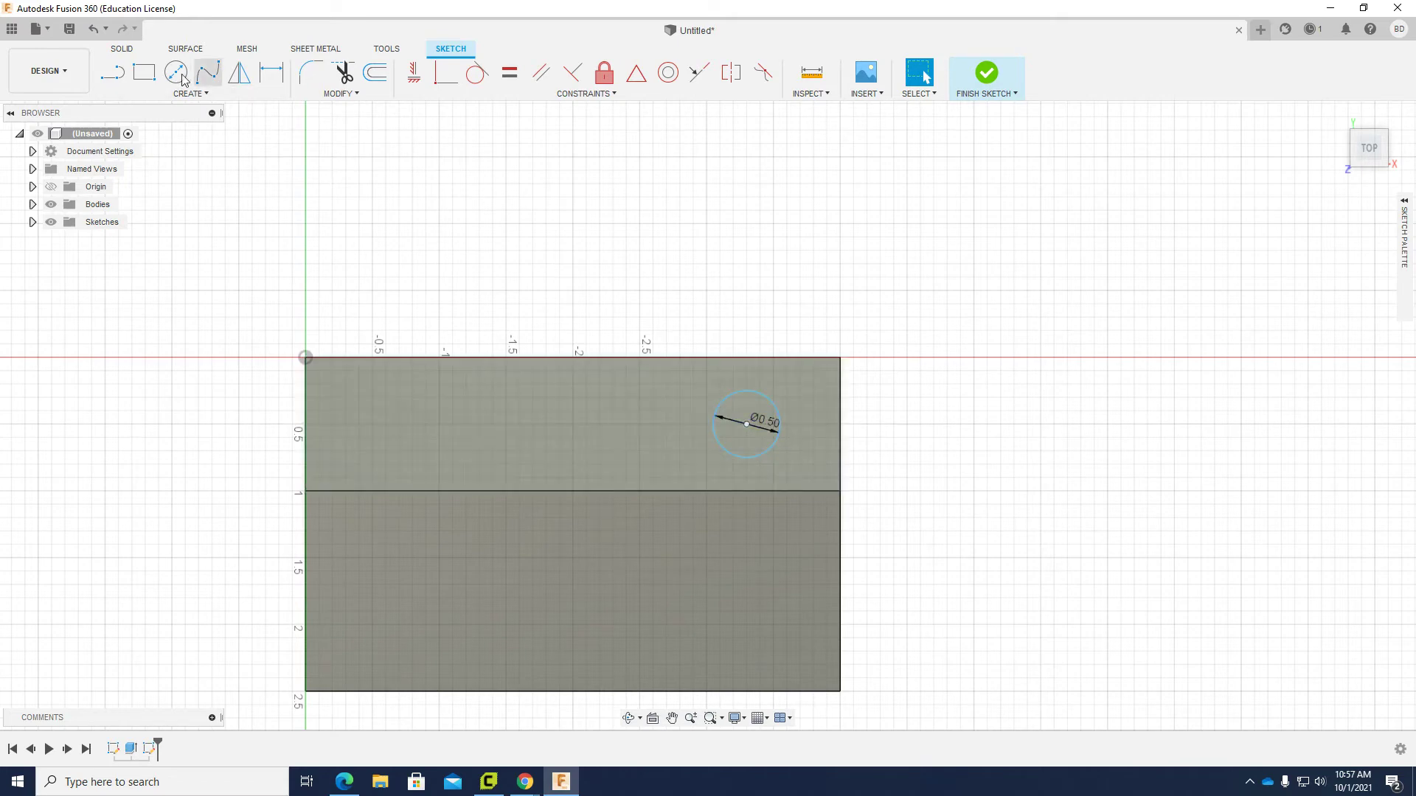
Dimension the circle's center 0.65 in from the top face's right end edge.
left_click(270, 75)
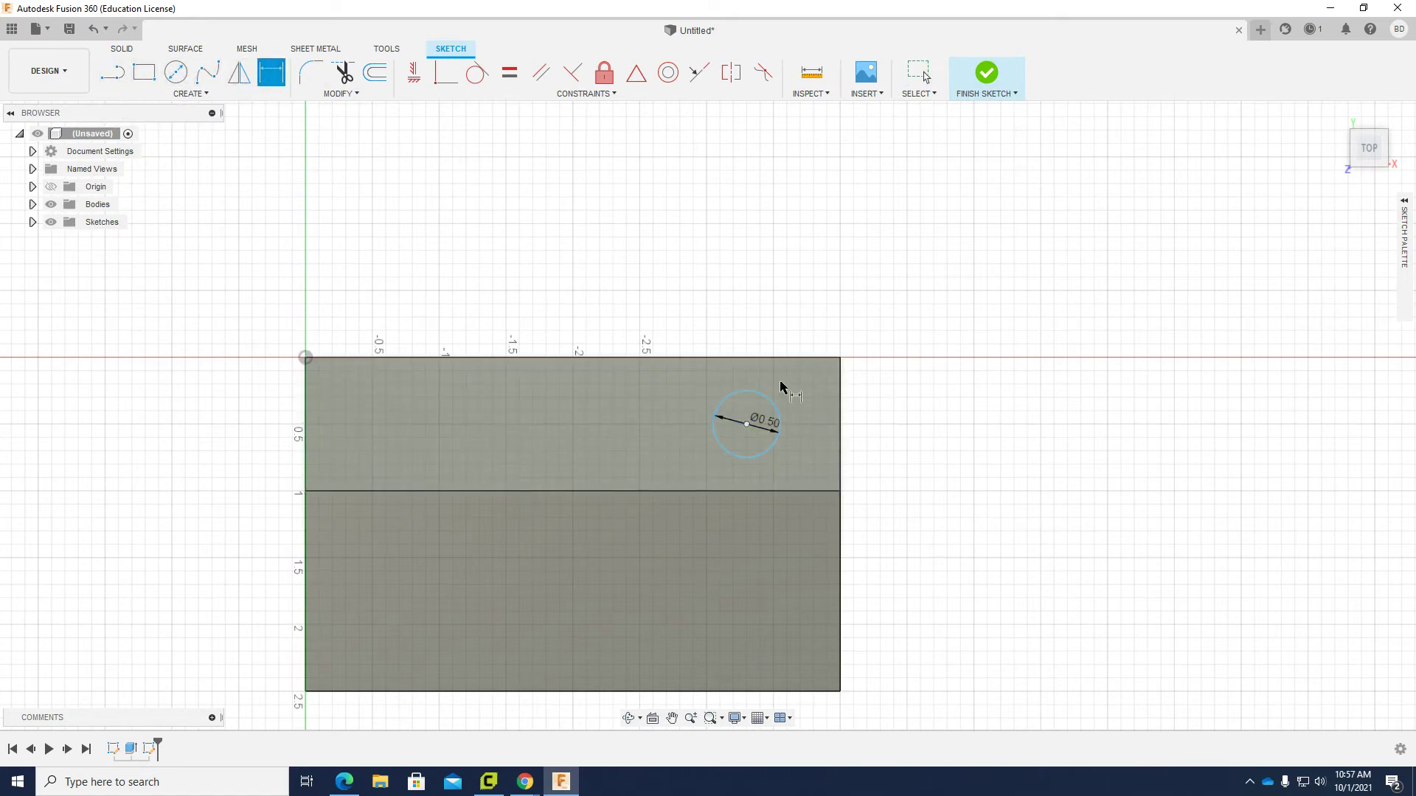
left_click(747, 426)
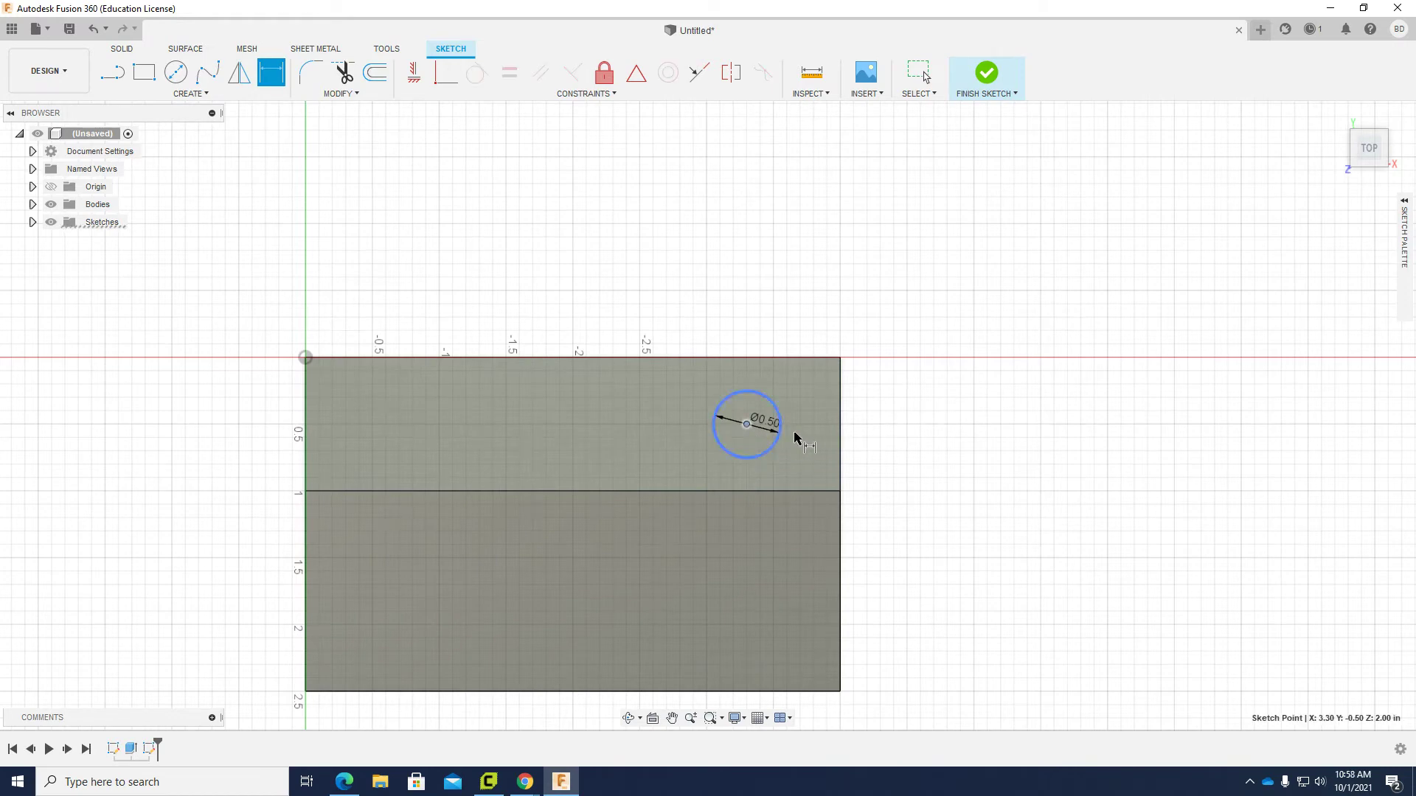
left_click(839, 432)
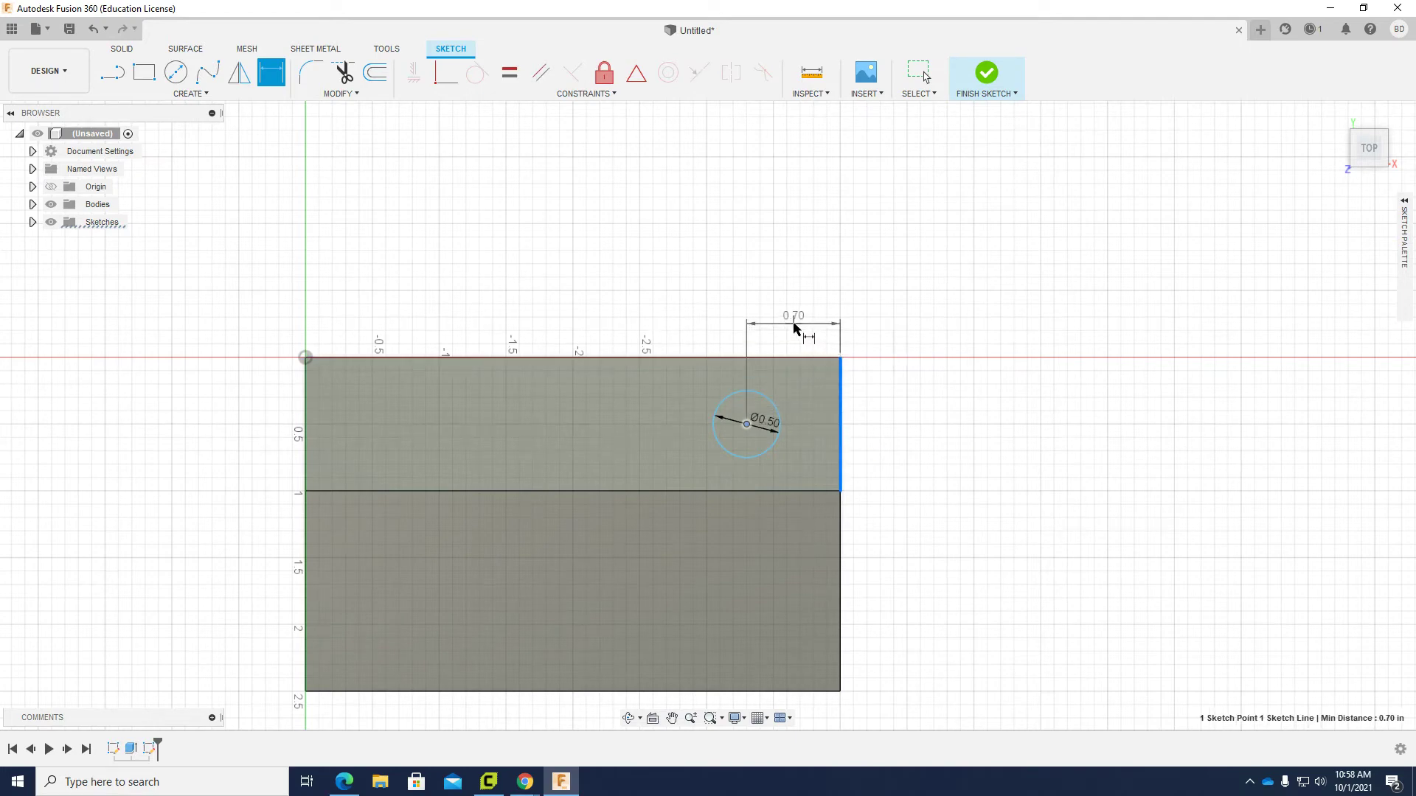
left_click(795, 327)
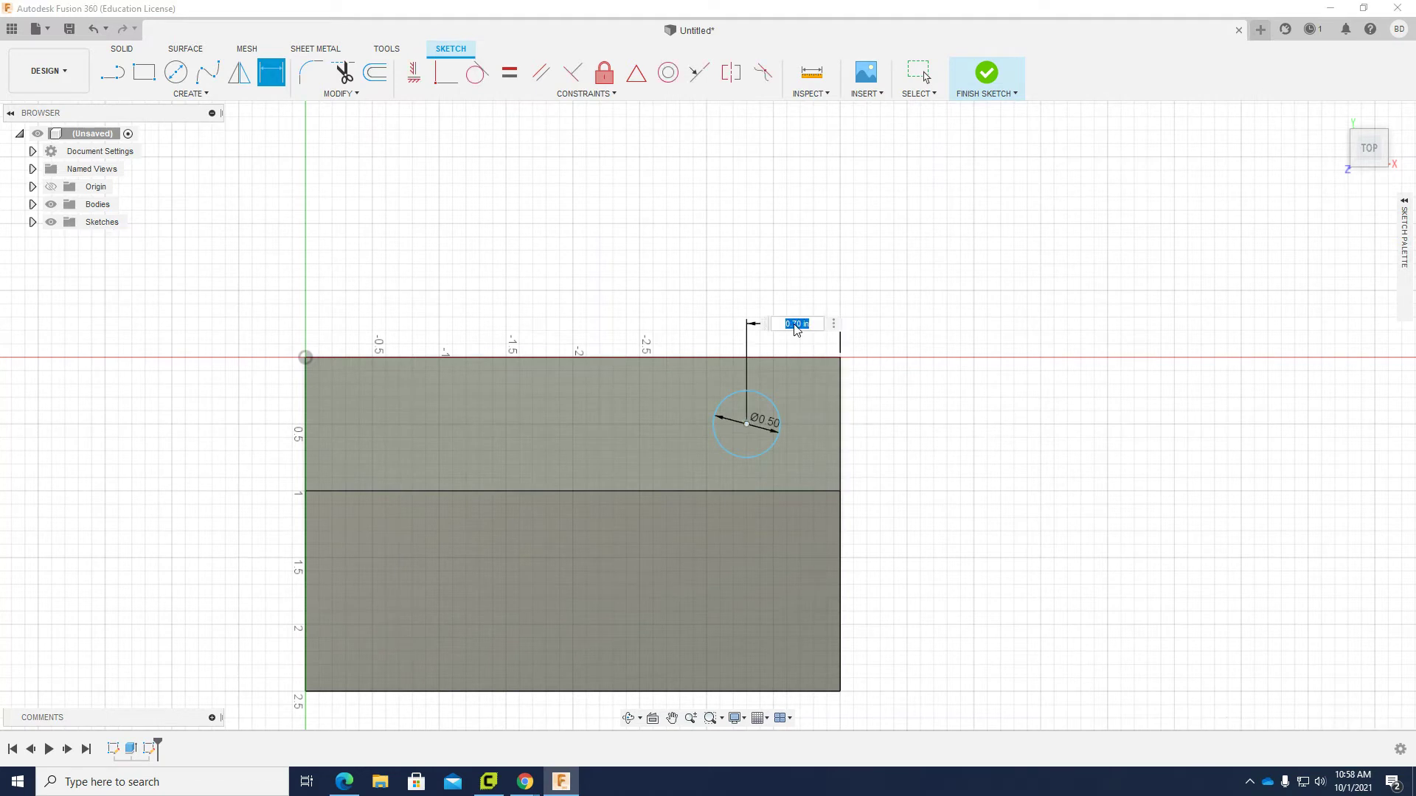
type("65")
key("Return")
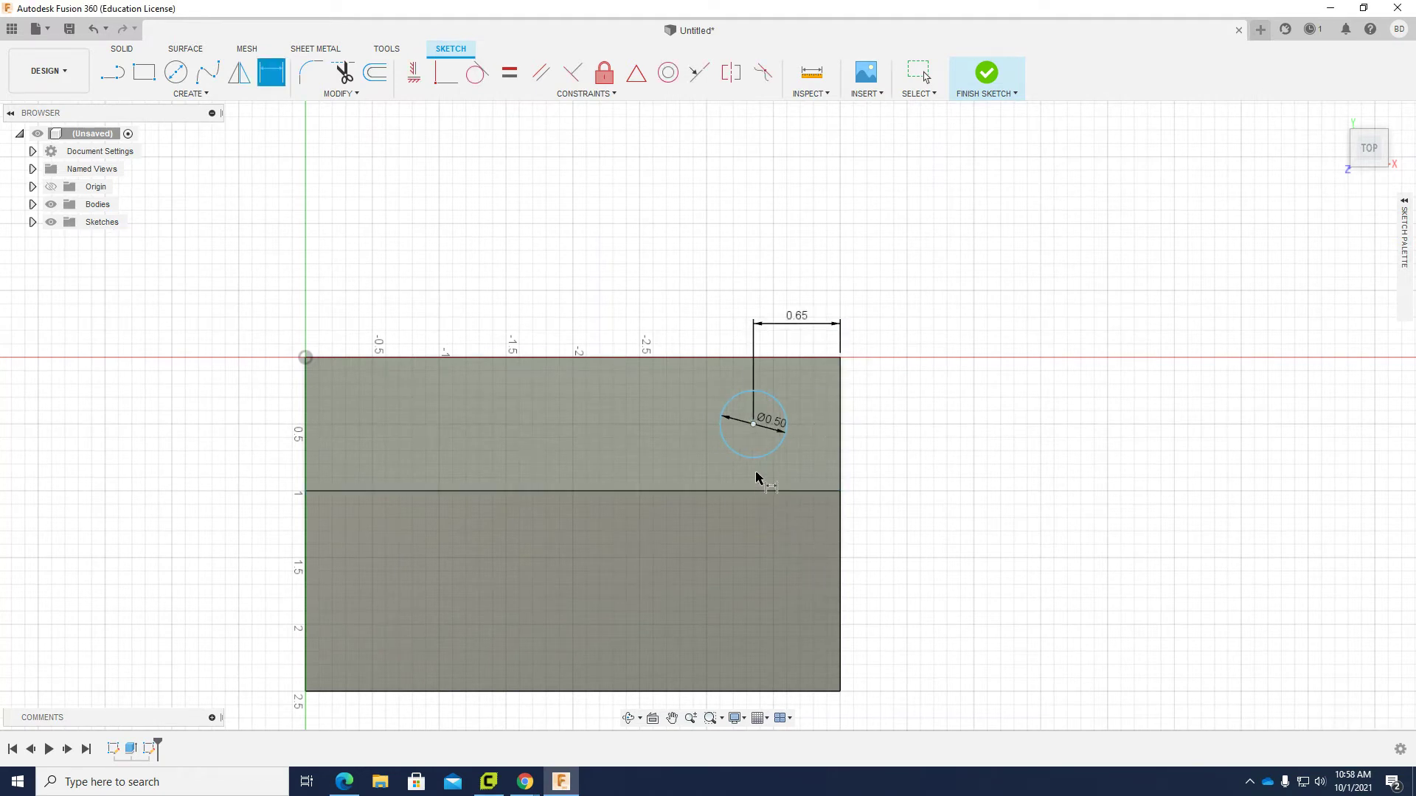
Dimension the circle's center 0.52 in from the top face's back edge and finish the sketch.
left_click(755, 422)
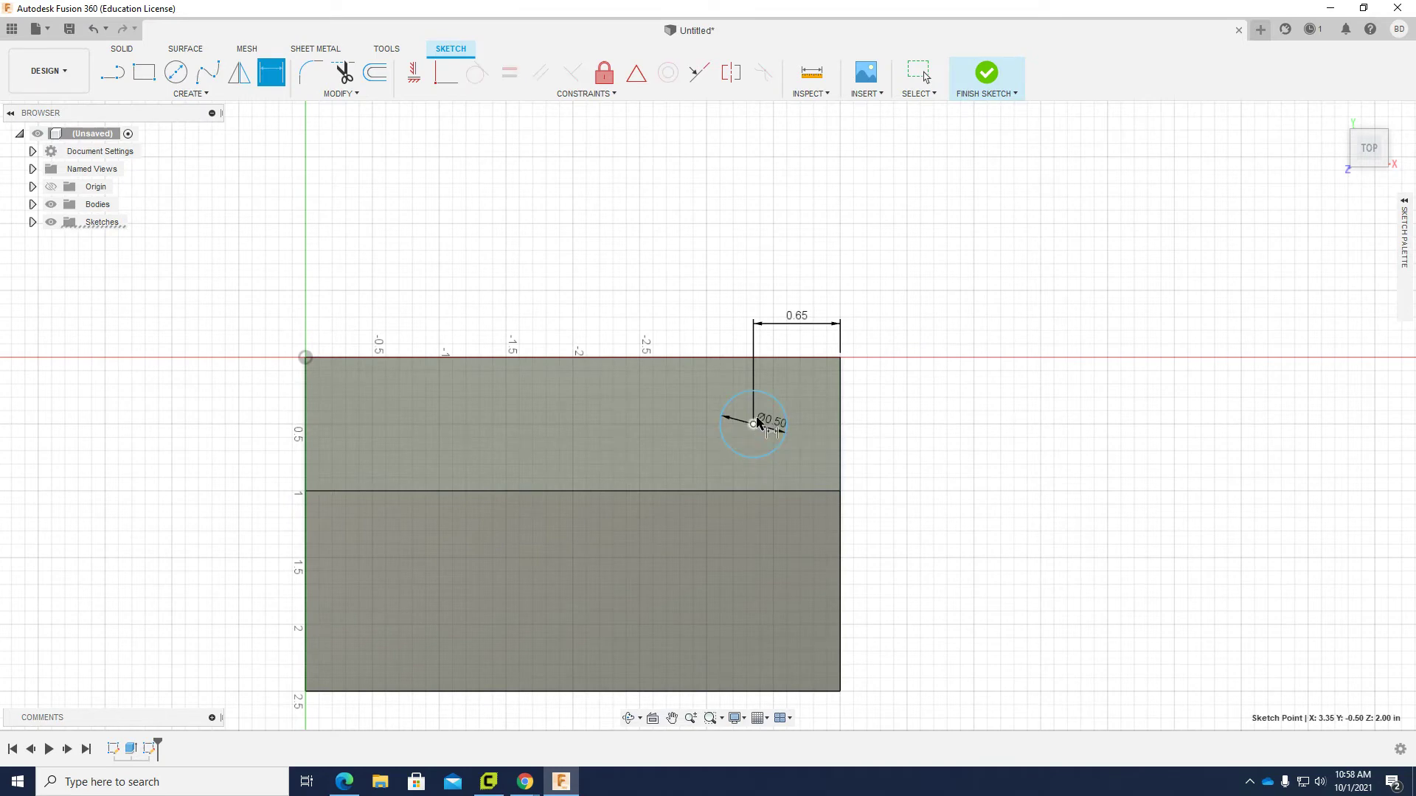
left_click(773, 357)
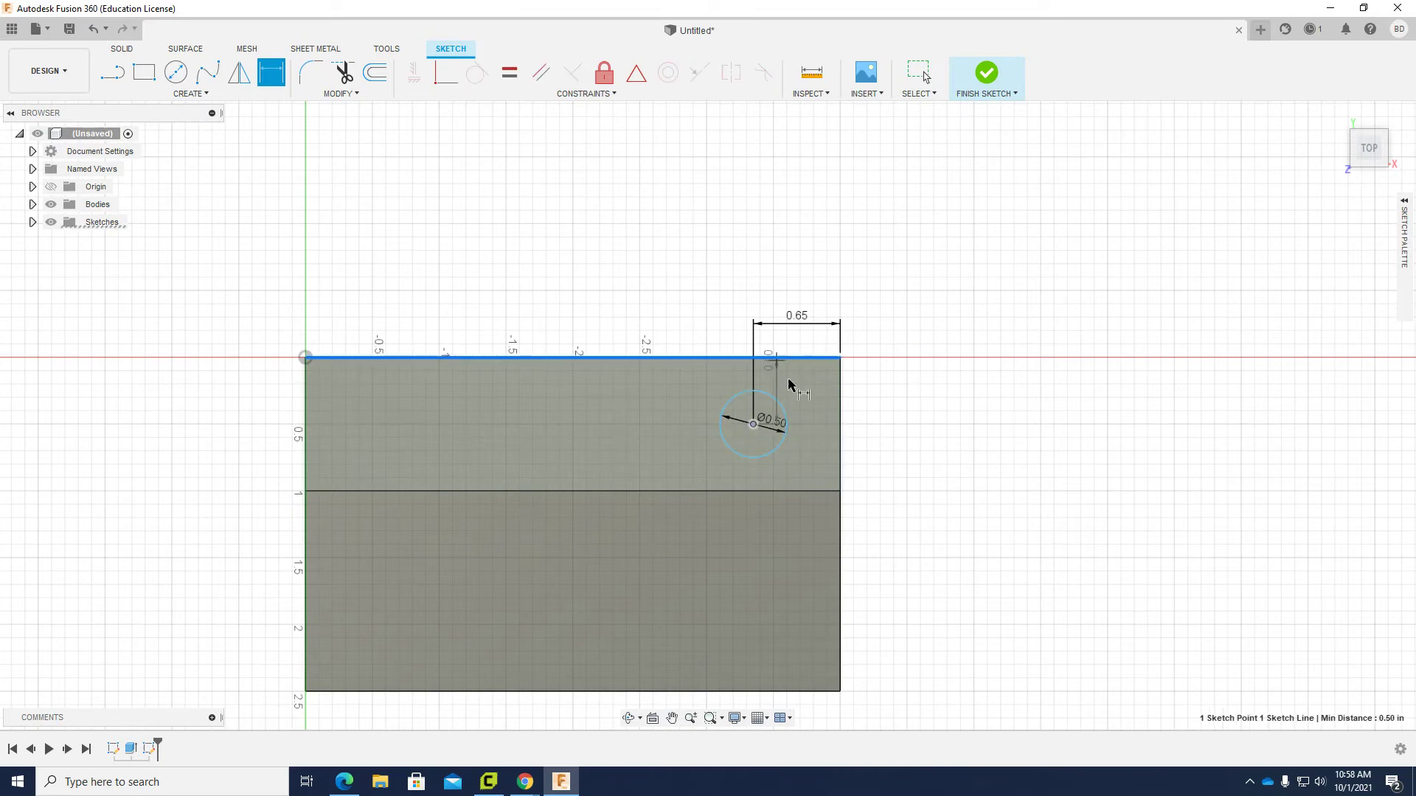
left_click(868, 402)
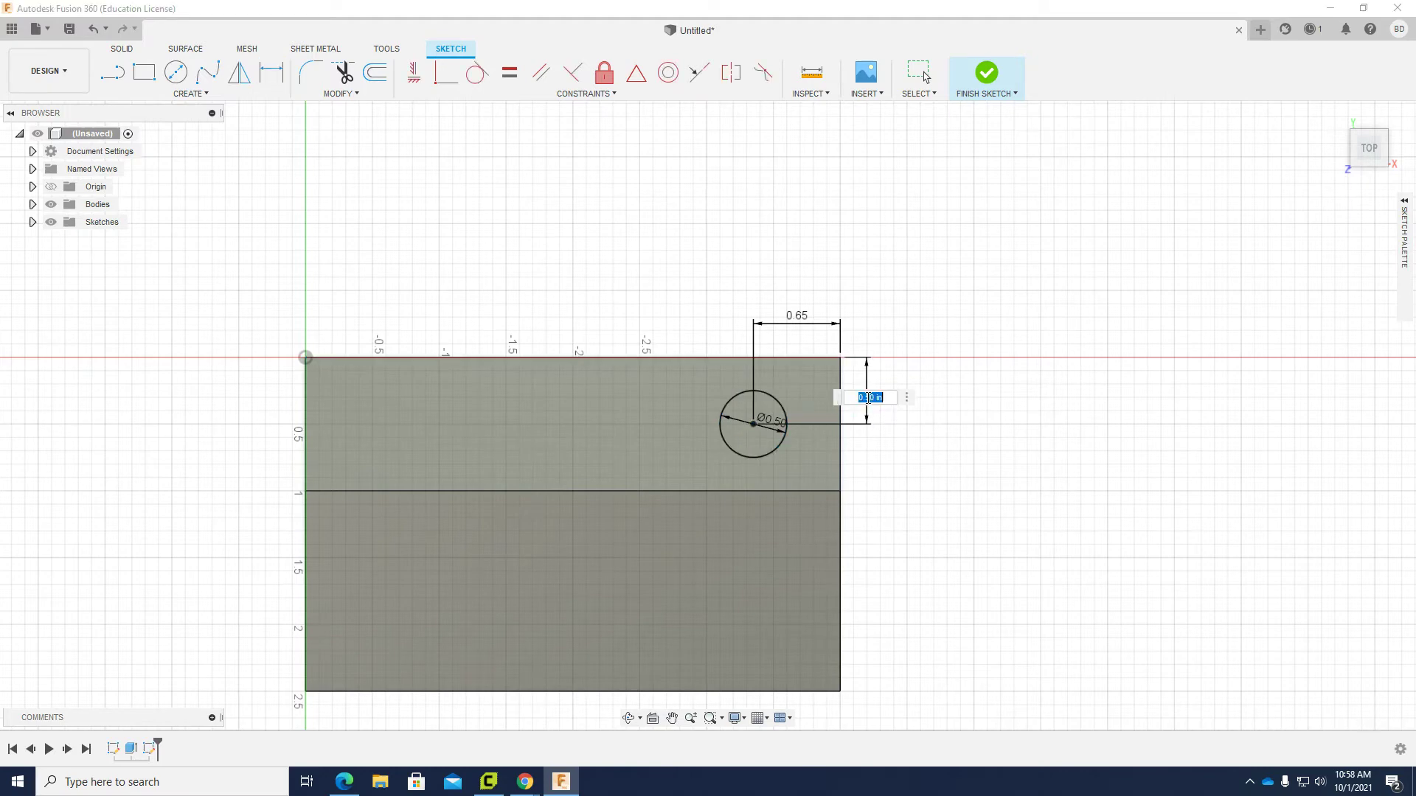
type("5")
key("Return")
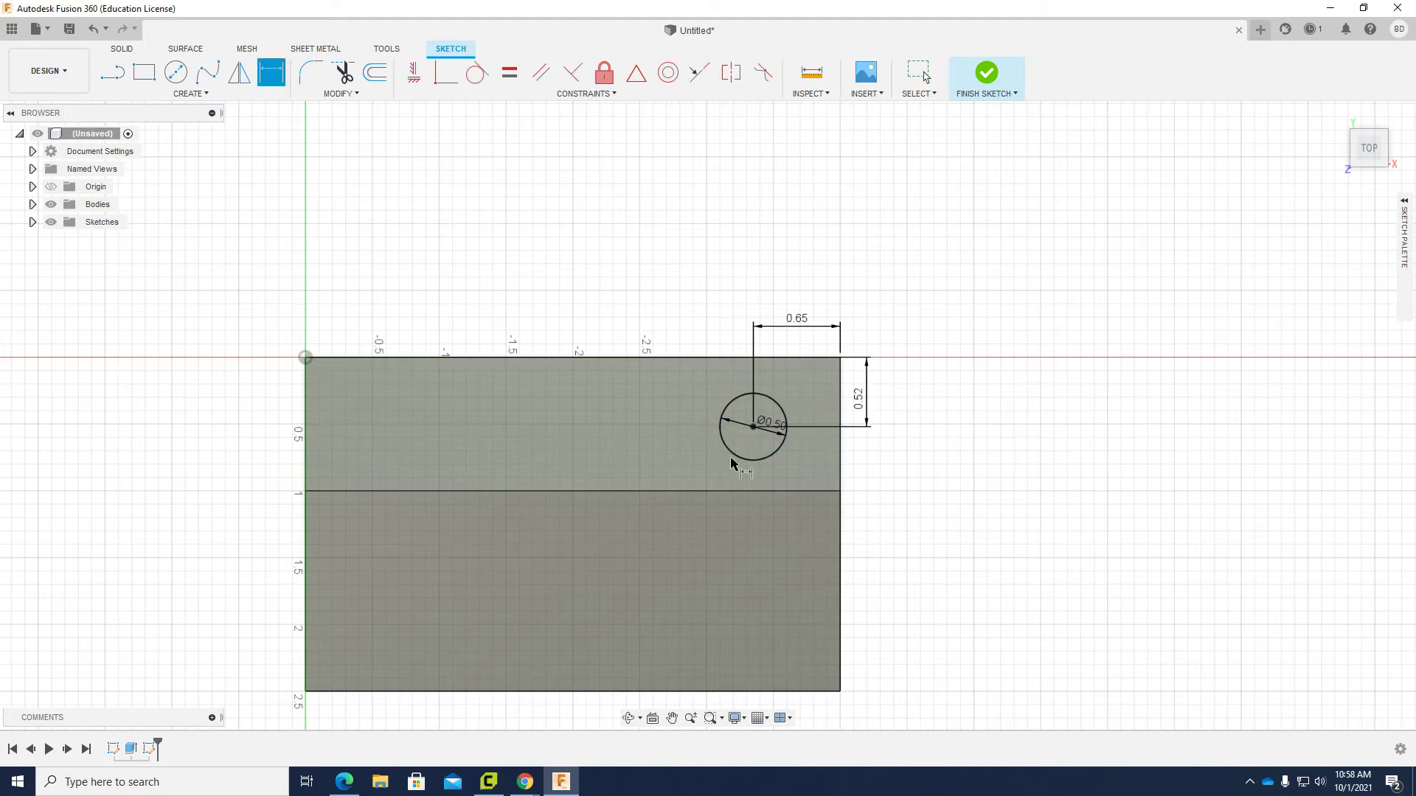
left_click(988, 77)
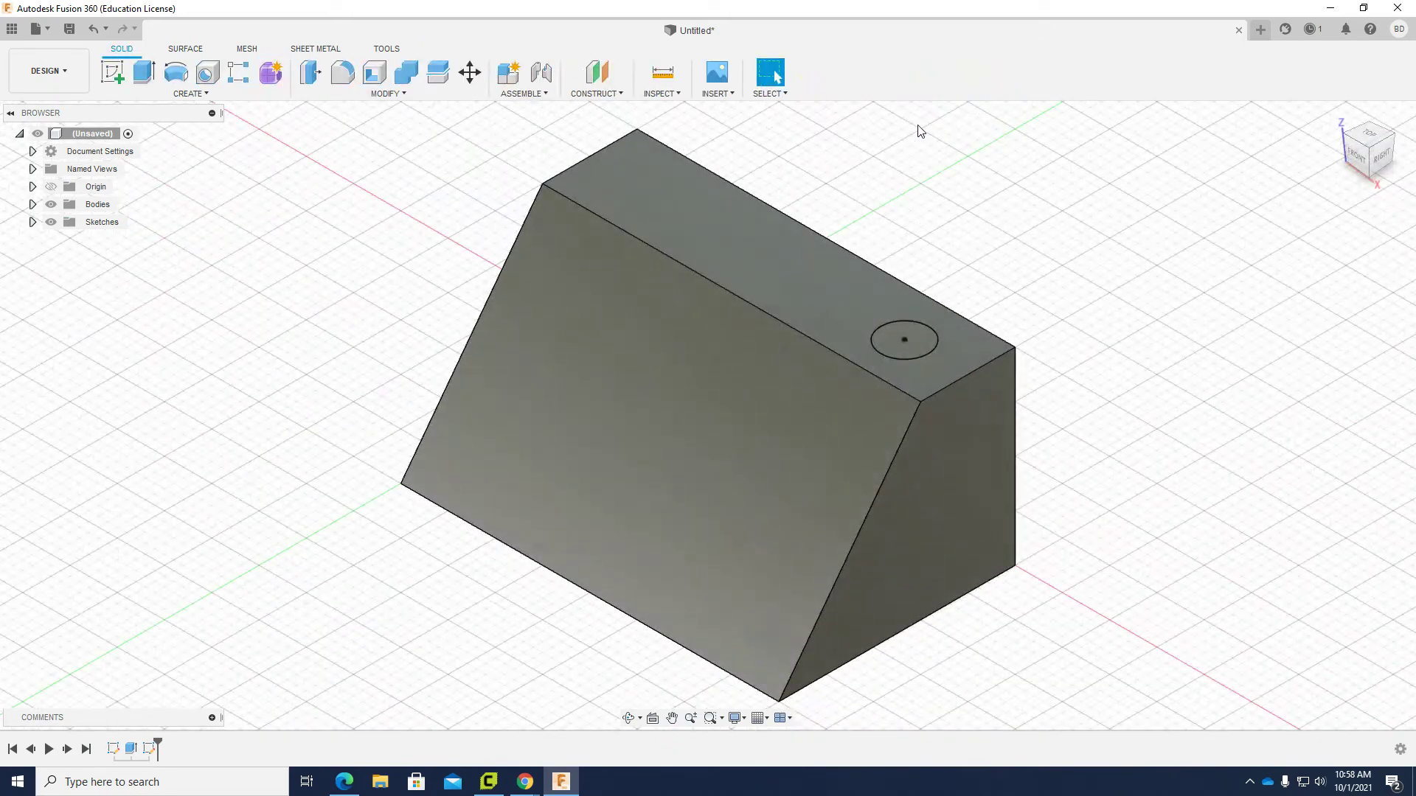
Extrude the circle downward to one side as a cut with extent All, making a through hole in the block.
left_click(146, 74)
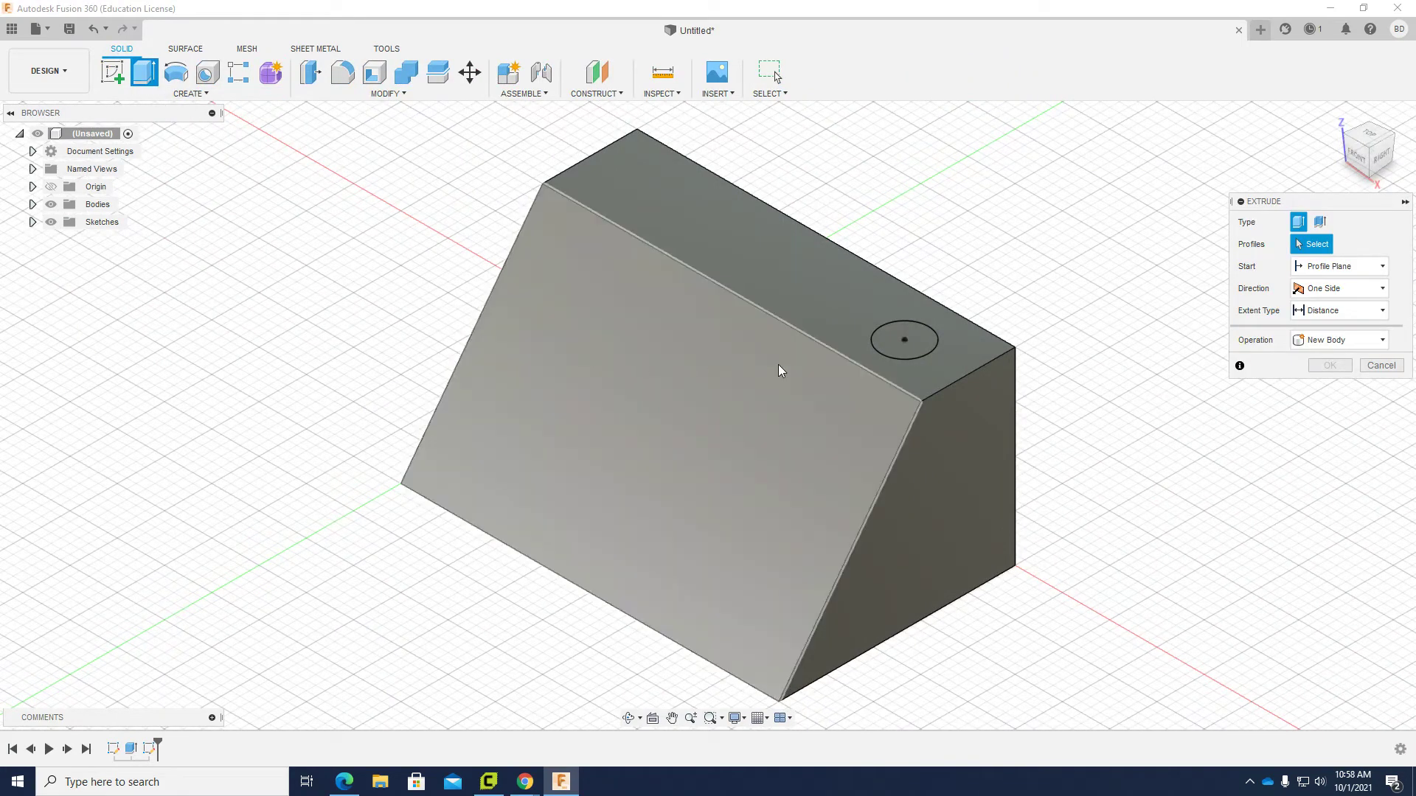
left_click(886, 340)
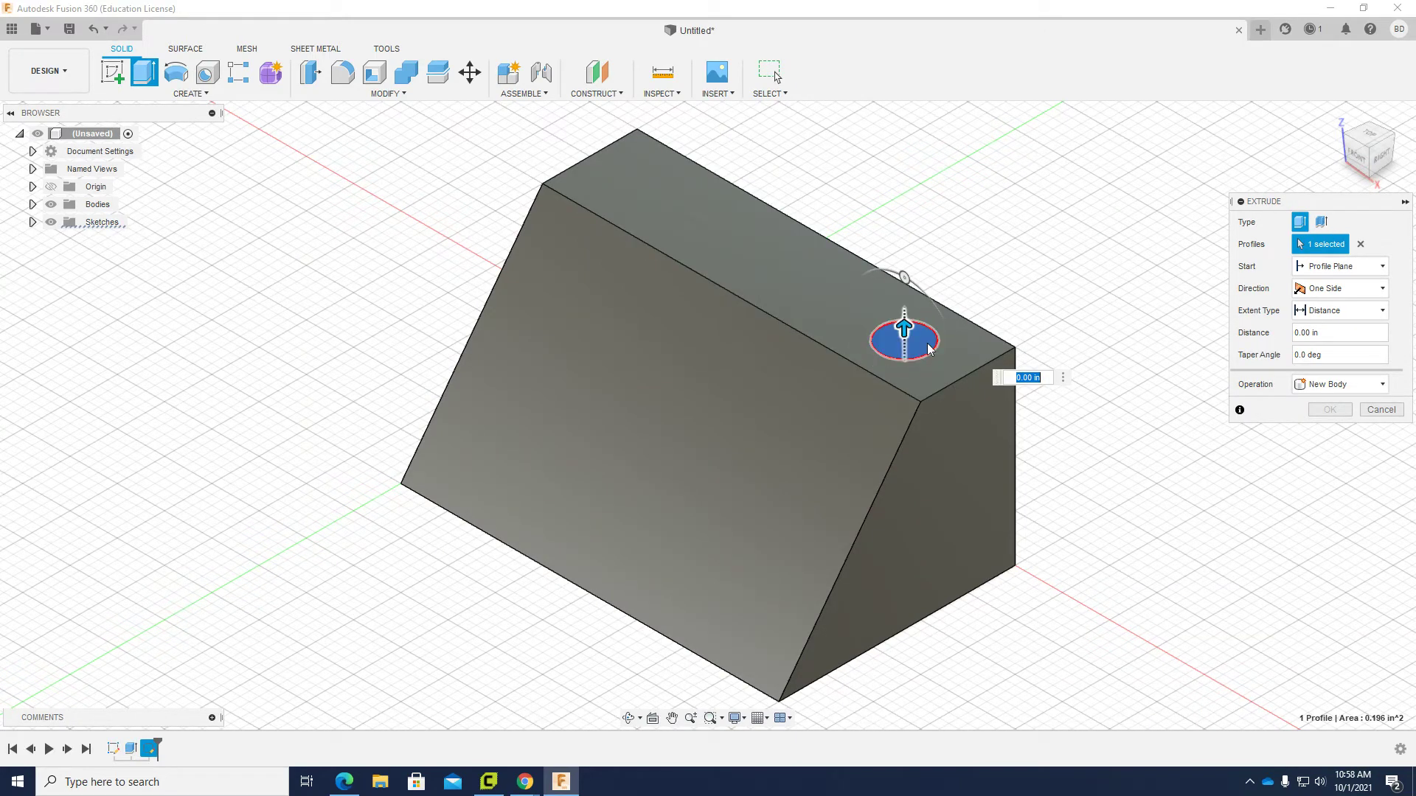
left_click(1346, 388)
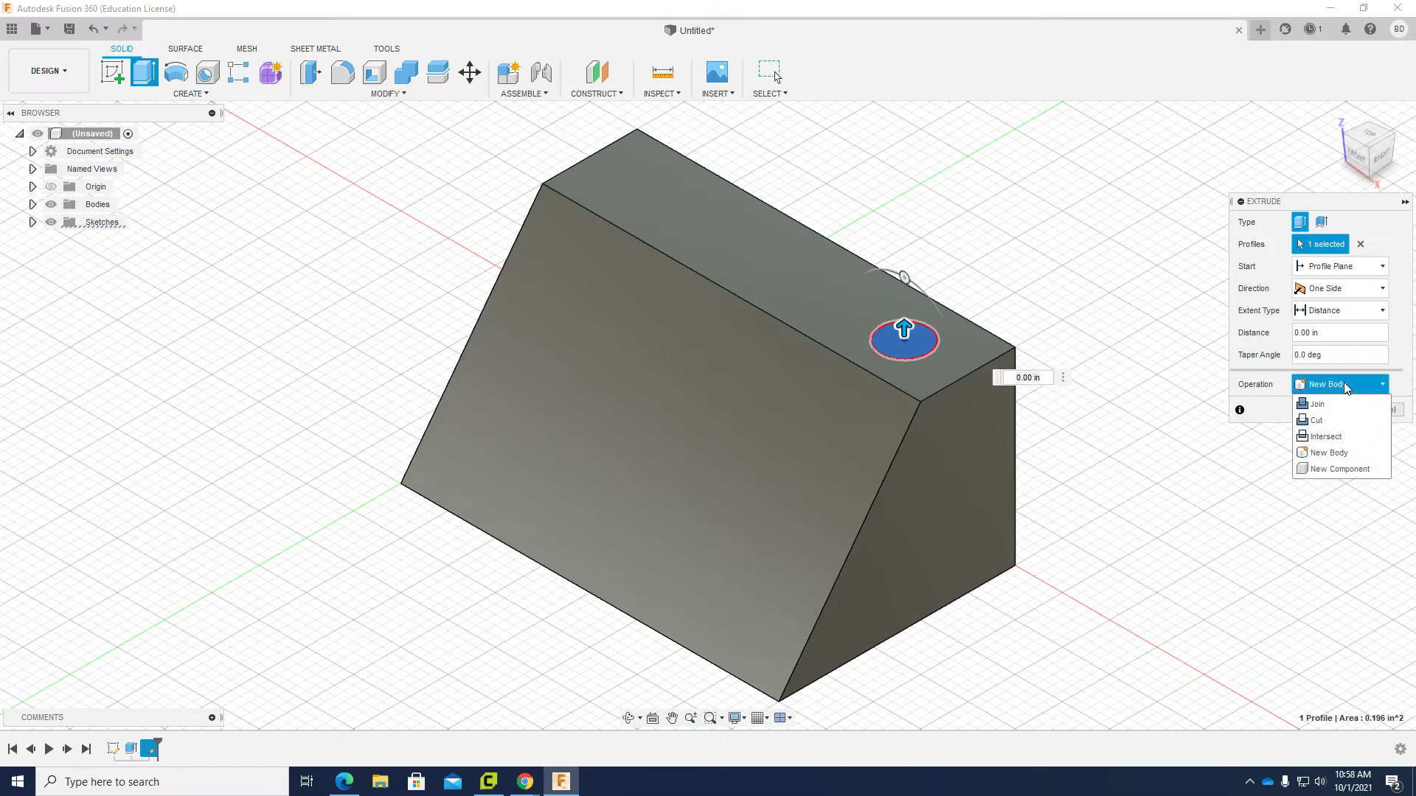
left_click(1341, 420)
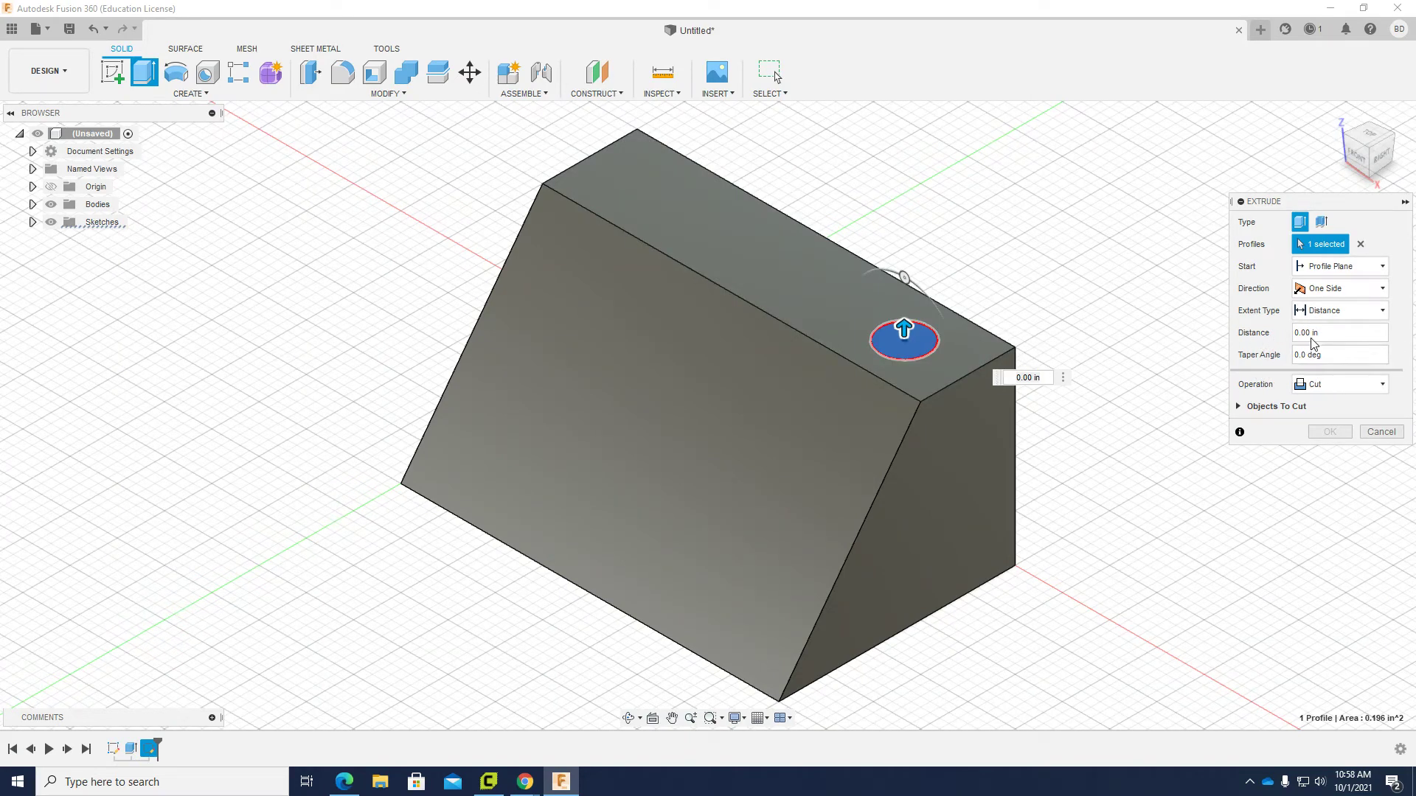
left_click(1372, 295)
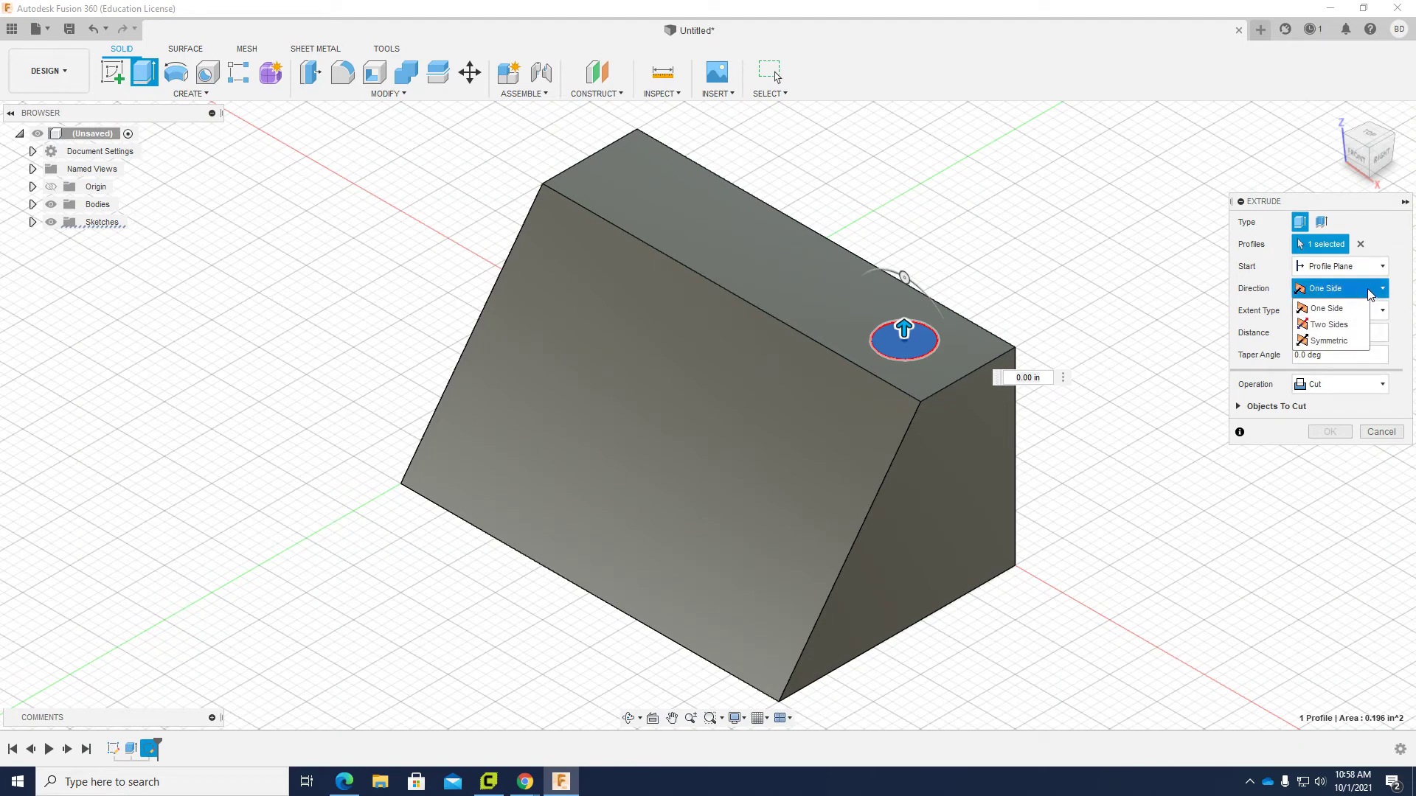
left_click(1370, 295)
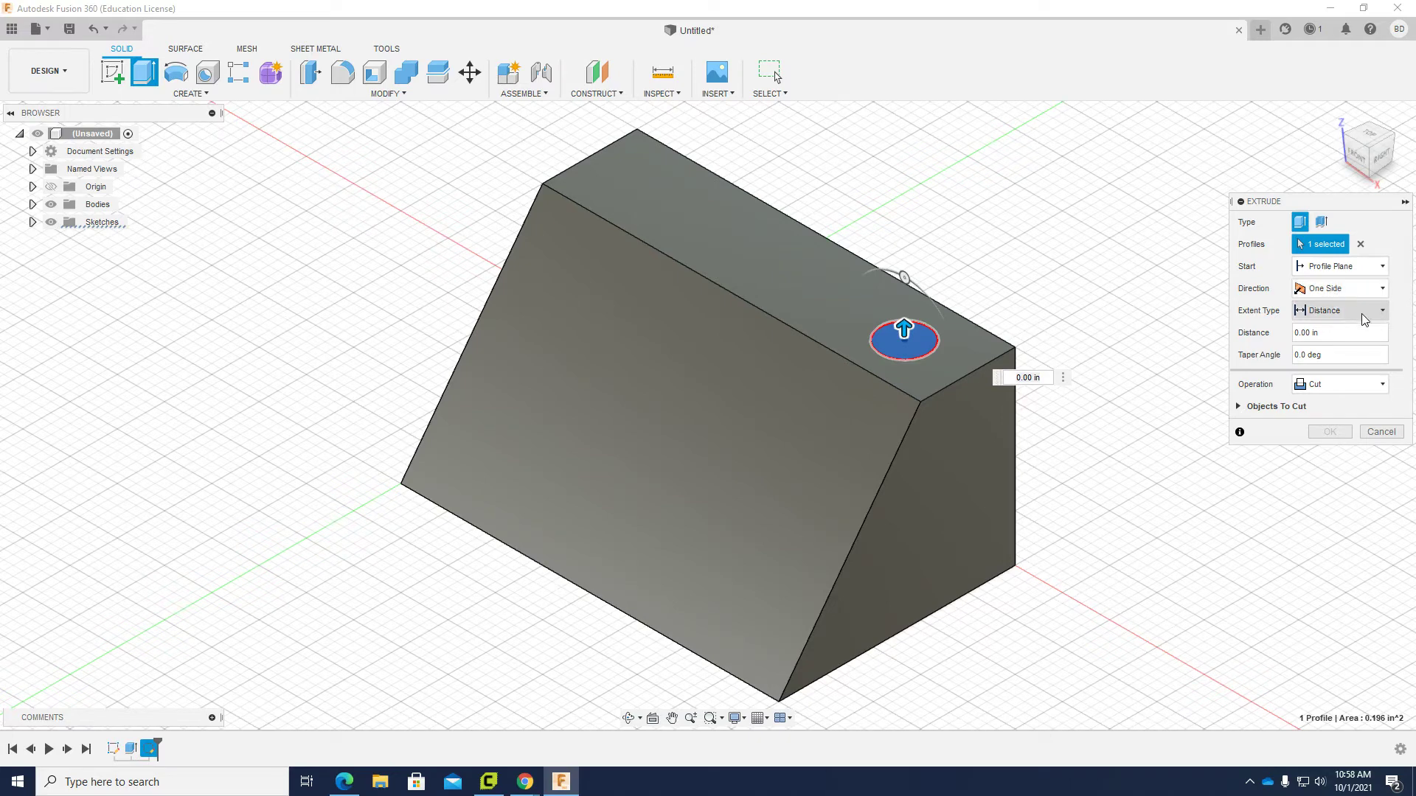
left_click(1366, 313)
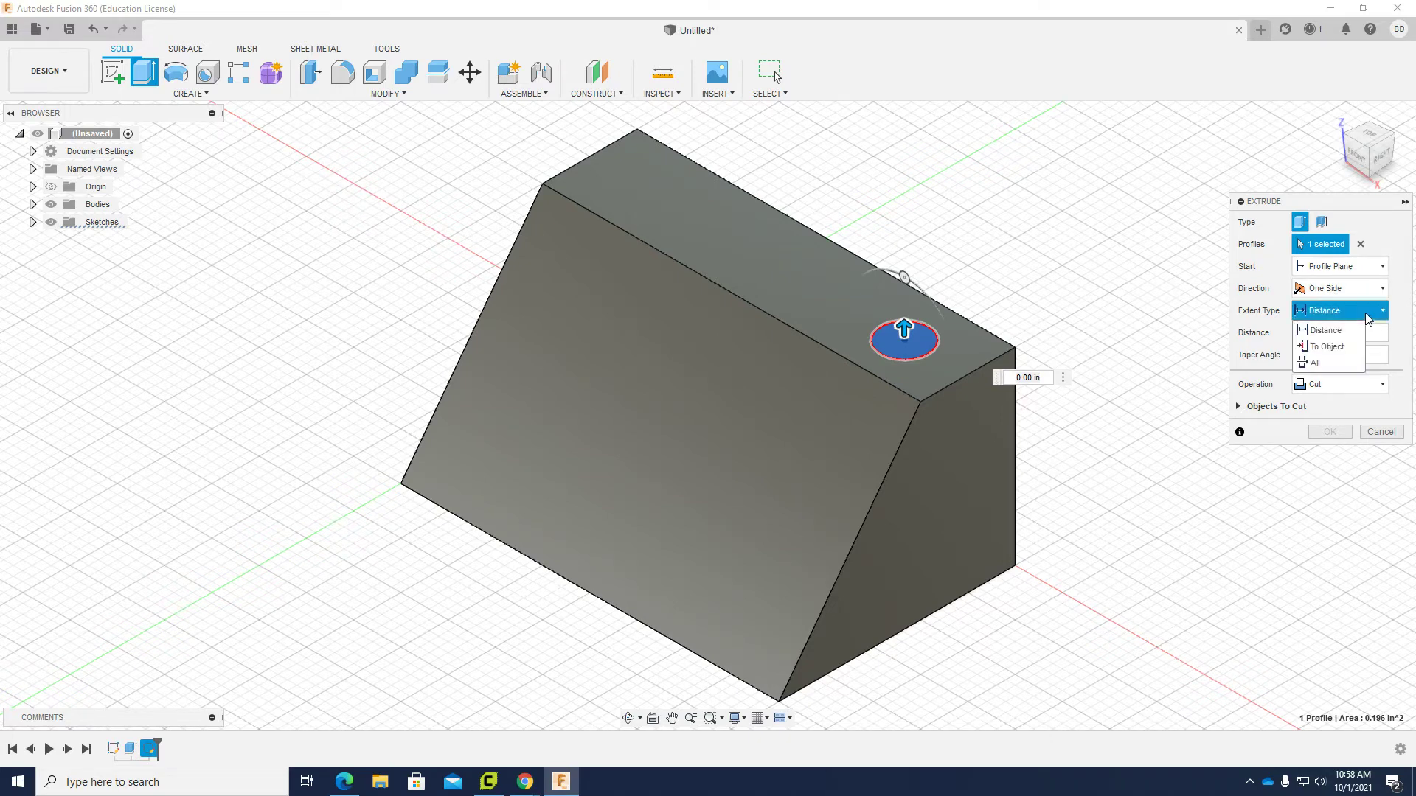
left_click(1335, 365)
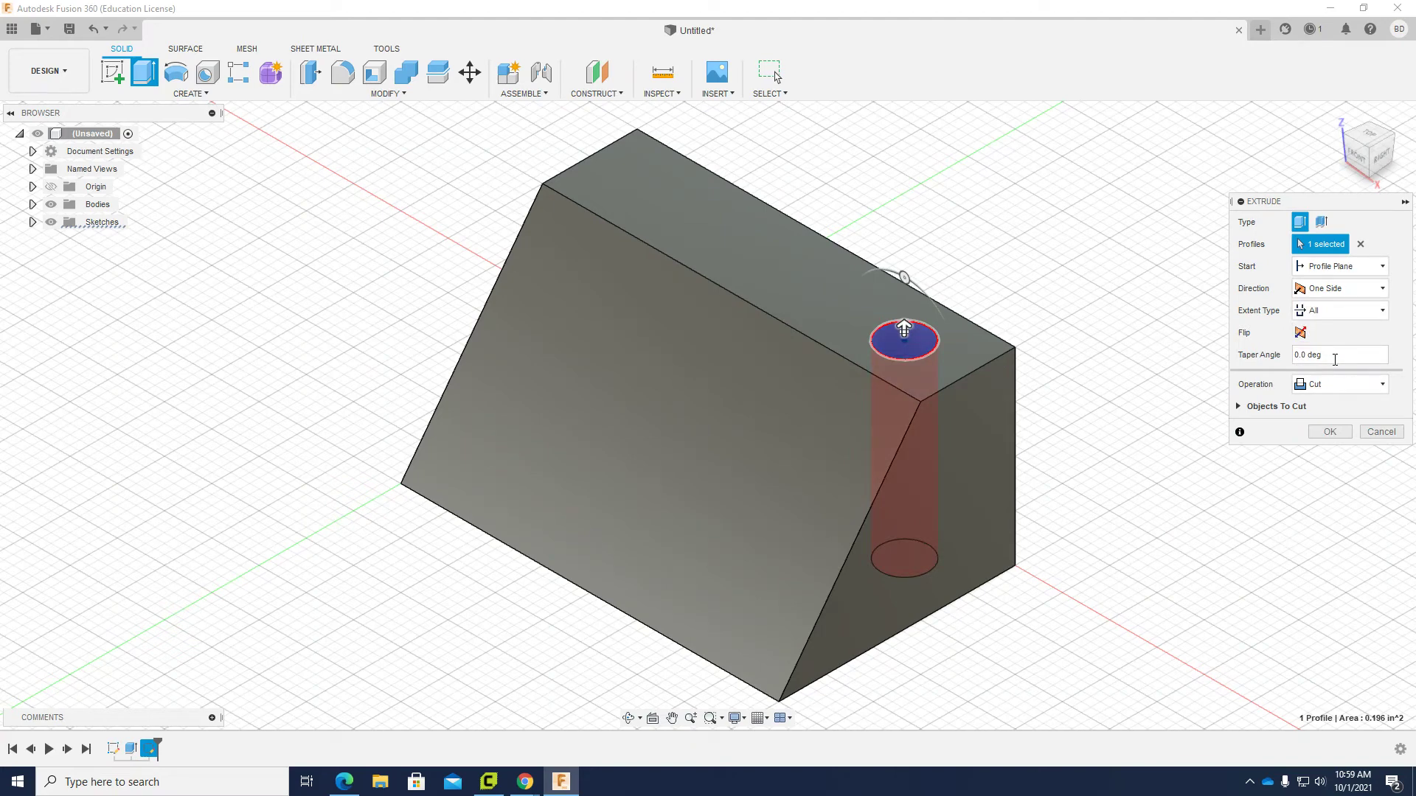
left_click_drag(905, 329, 920, 430)
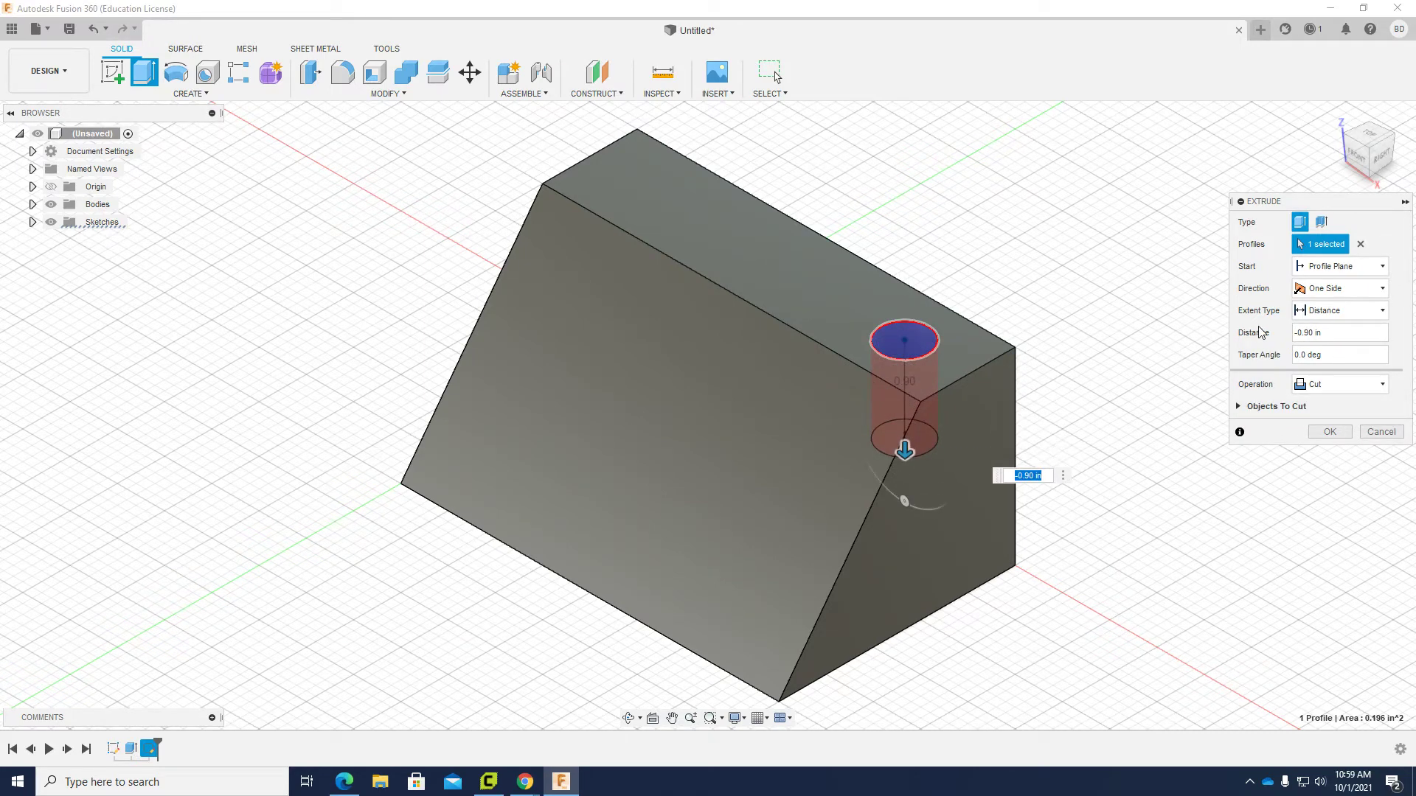
left_click(1327, 319)
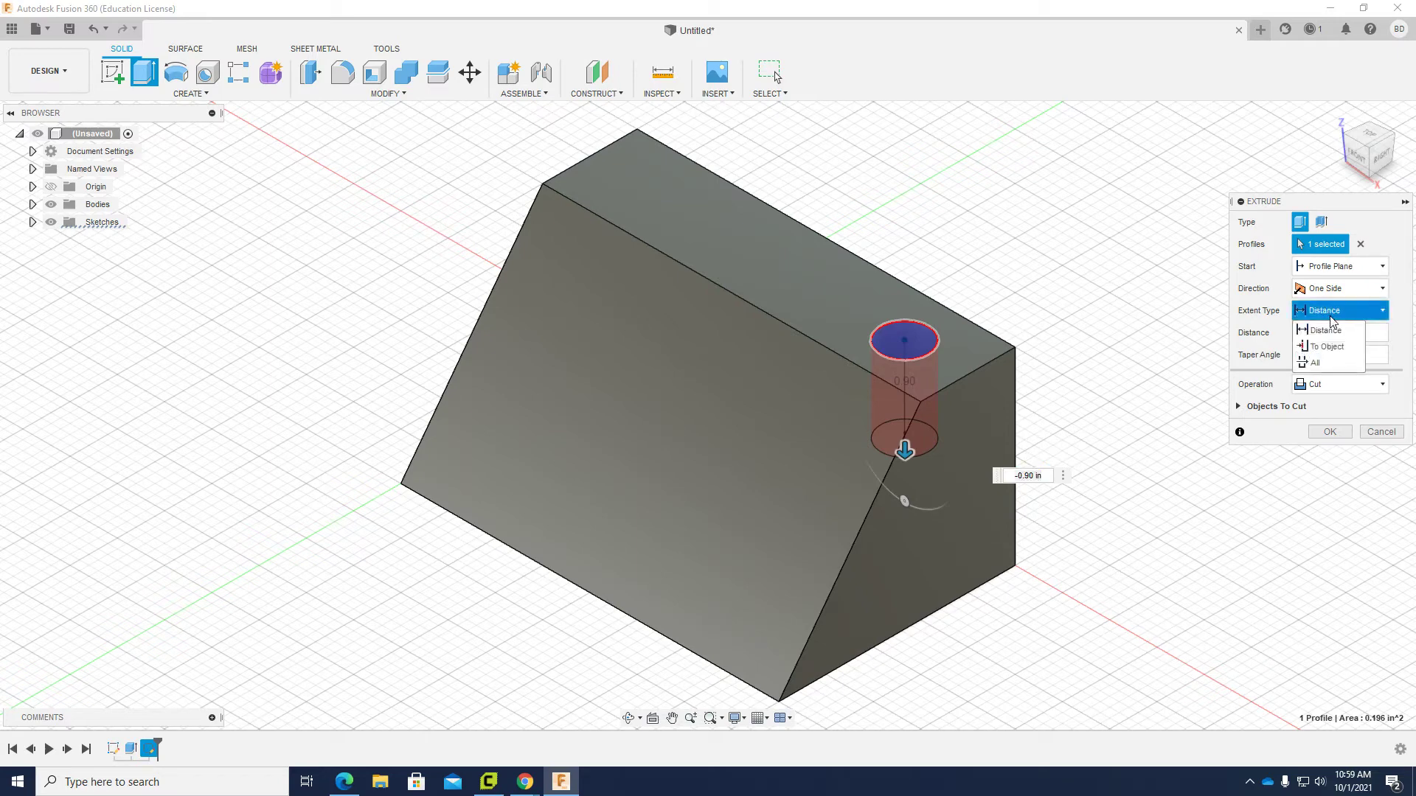
left_click(1331, 361)
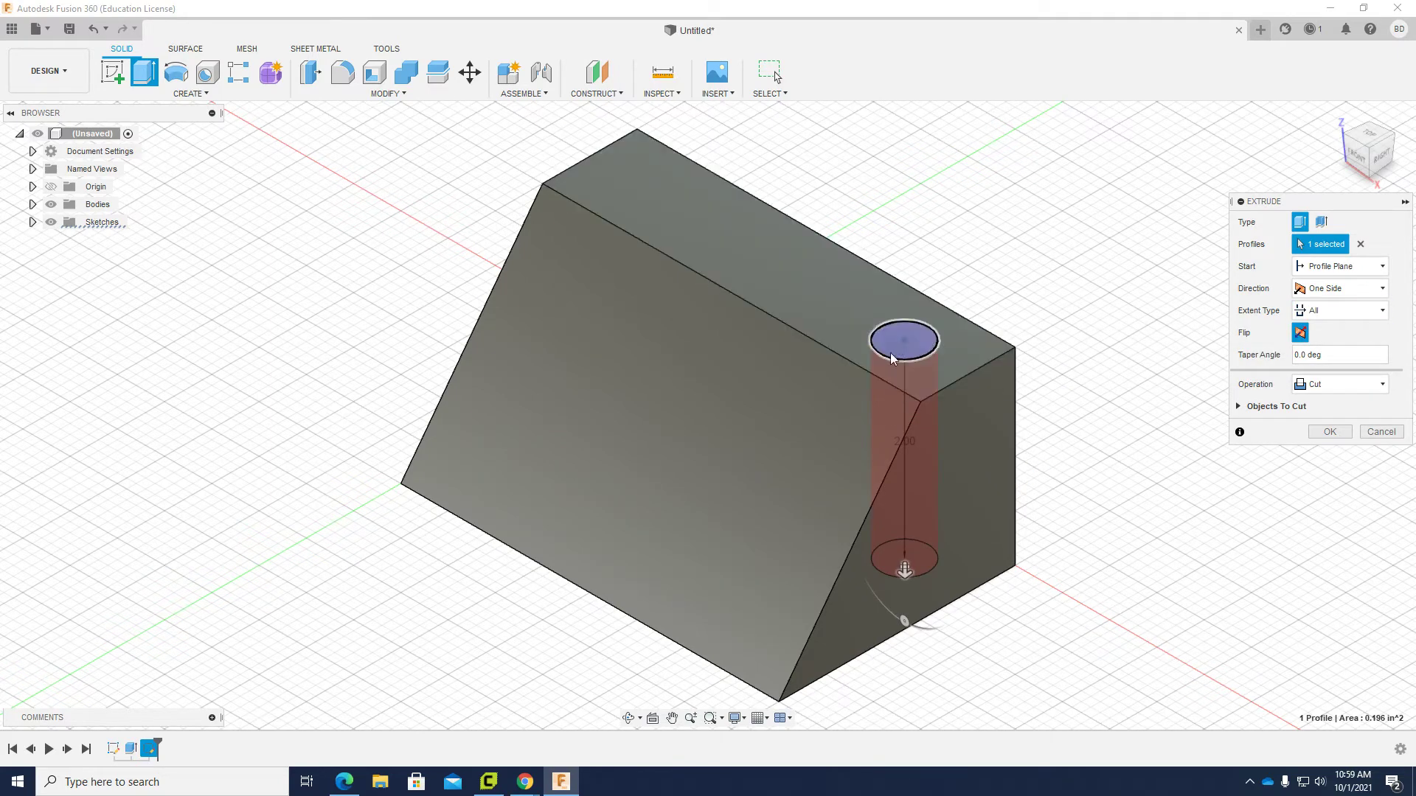
left_click(1328, 432)
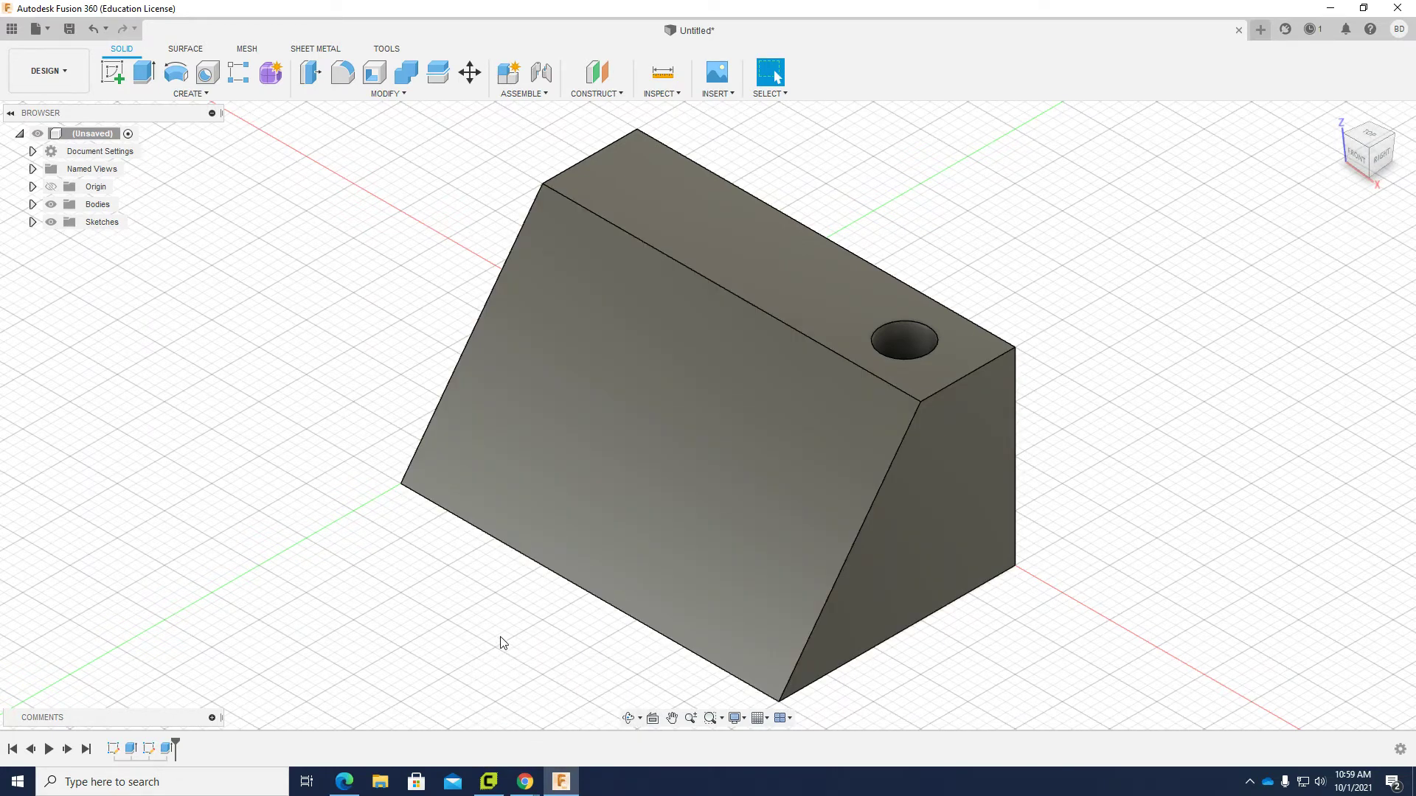
Compare the block with the practice drawing and save the design as ex1 in Admin Project.
left_click(564, 787)
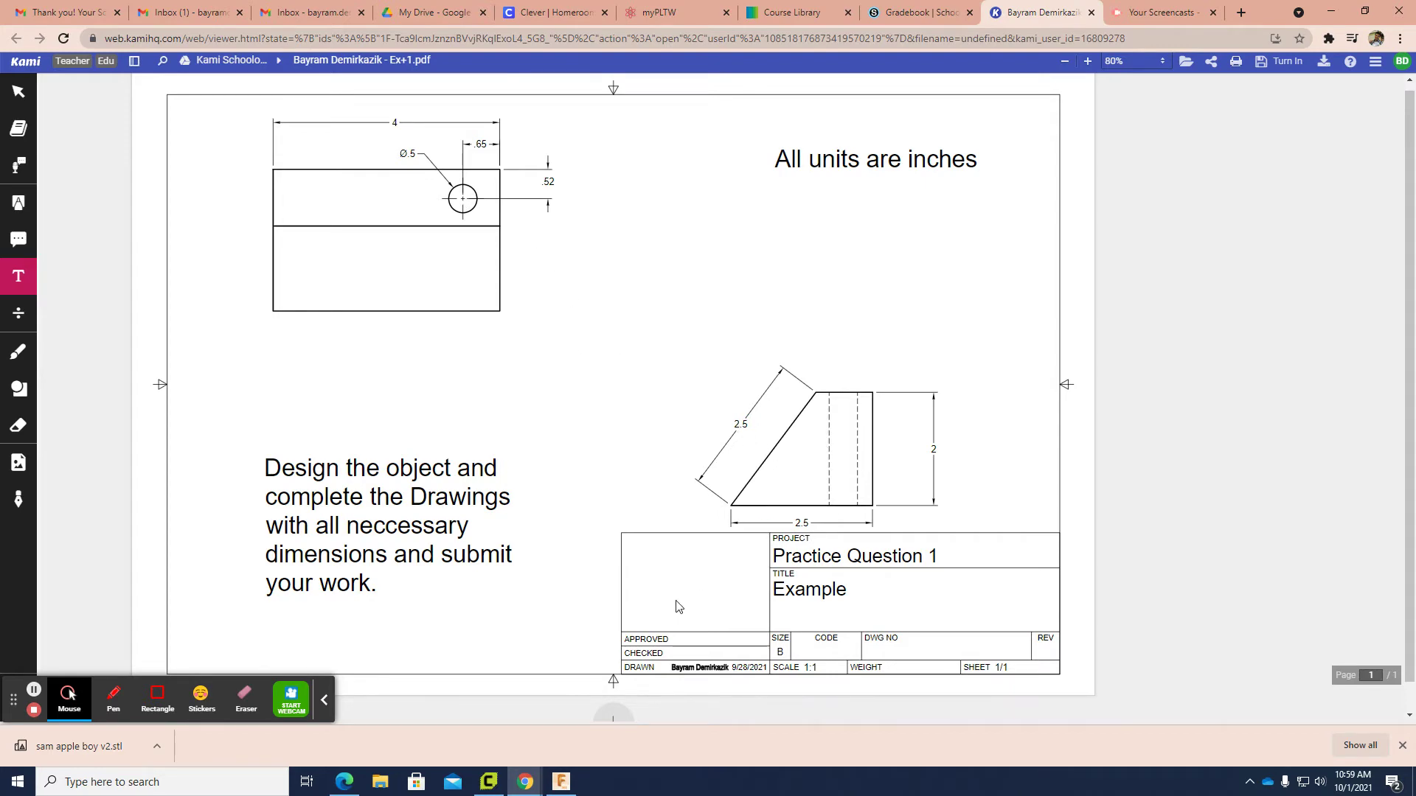
left_click(562, 780)
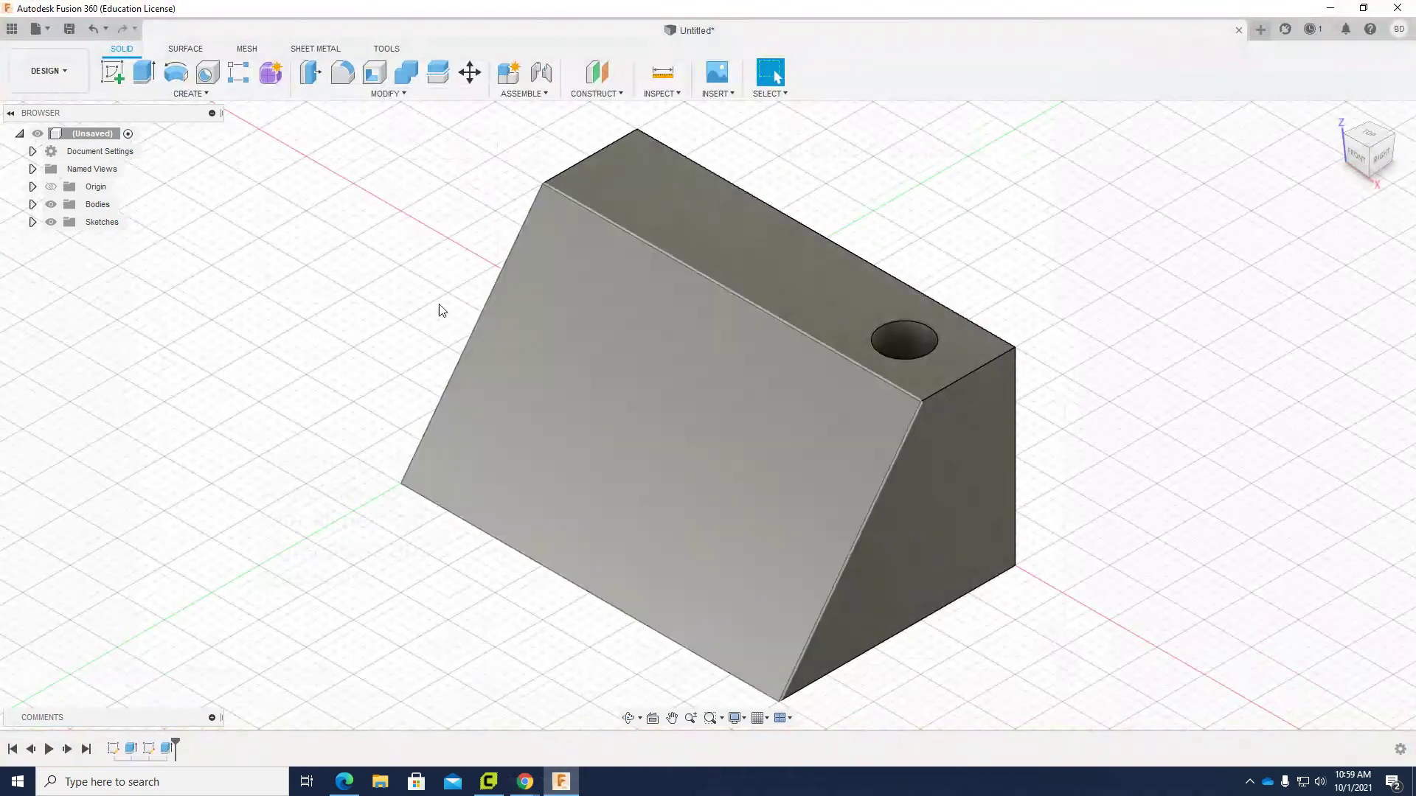
left_click(74, 35)
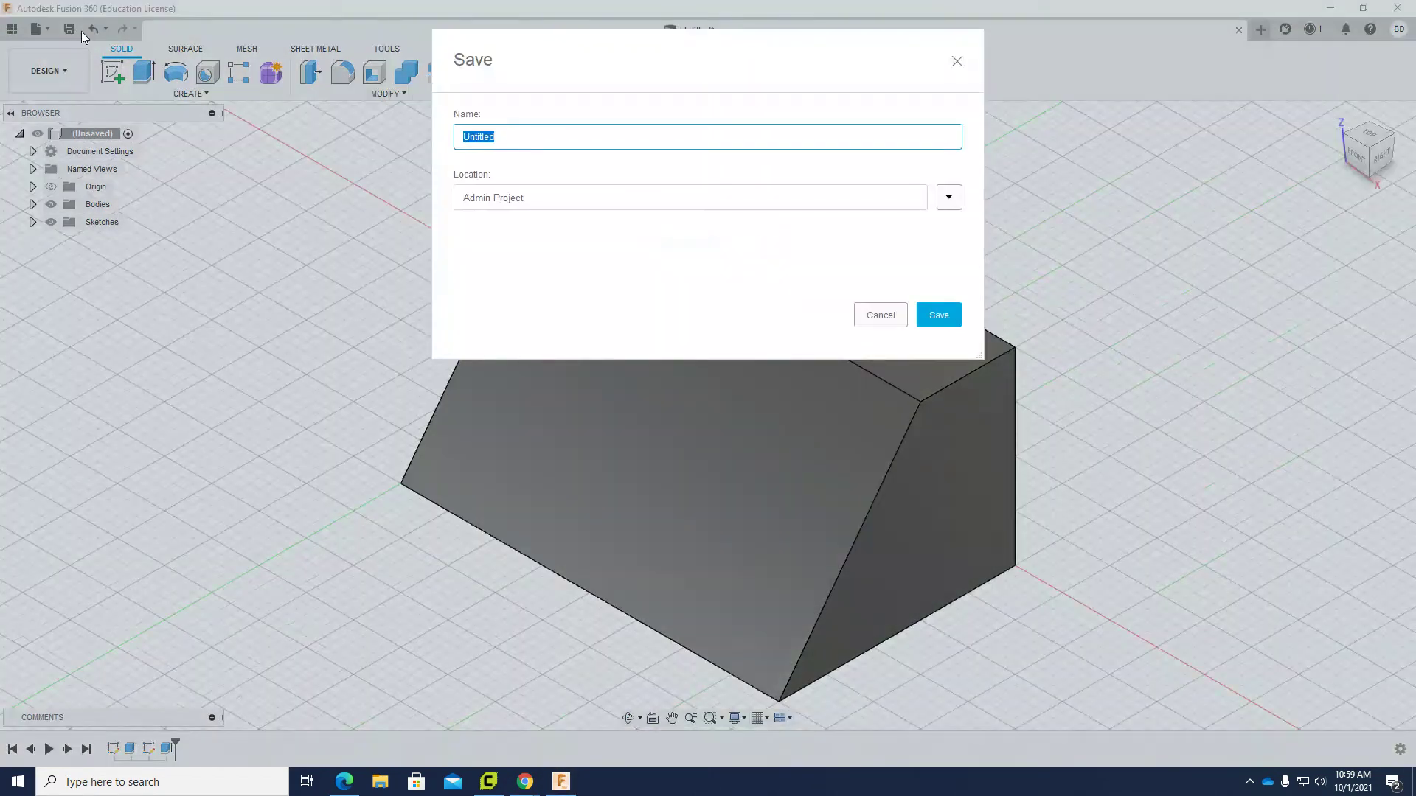
type("ex1")
left_click(921, 313)
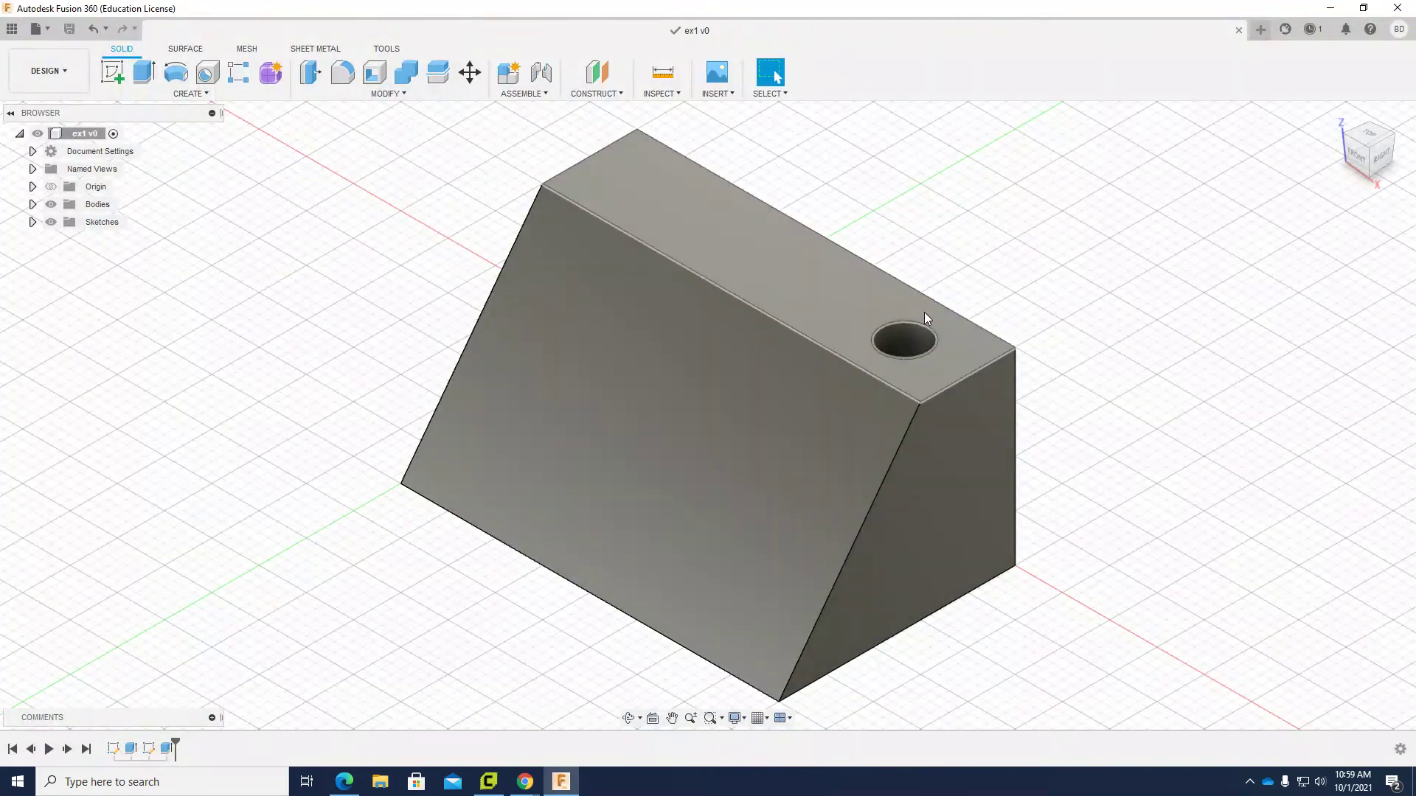
Create a new drawing of the full assembly from scratch with the ASME standard, inch units and sheet size B (17in x 11in).
left_click(46, 34)
mouse_move(103, 99)
left_click(215, 100)
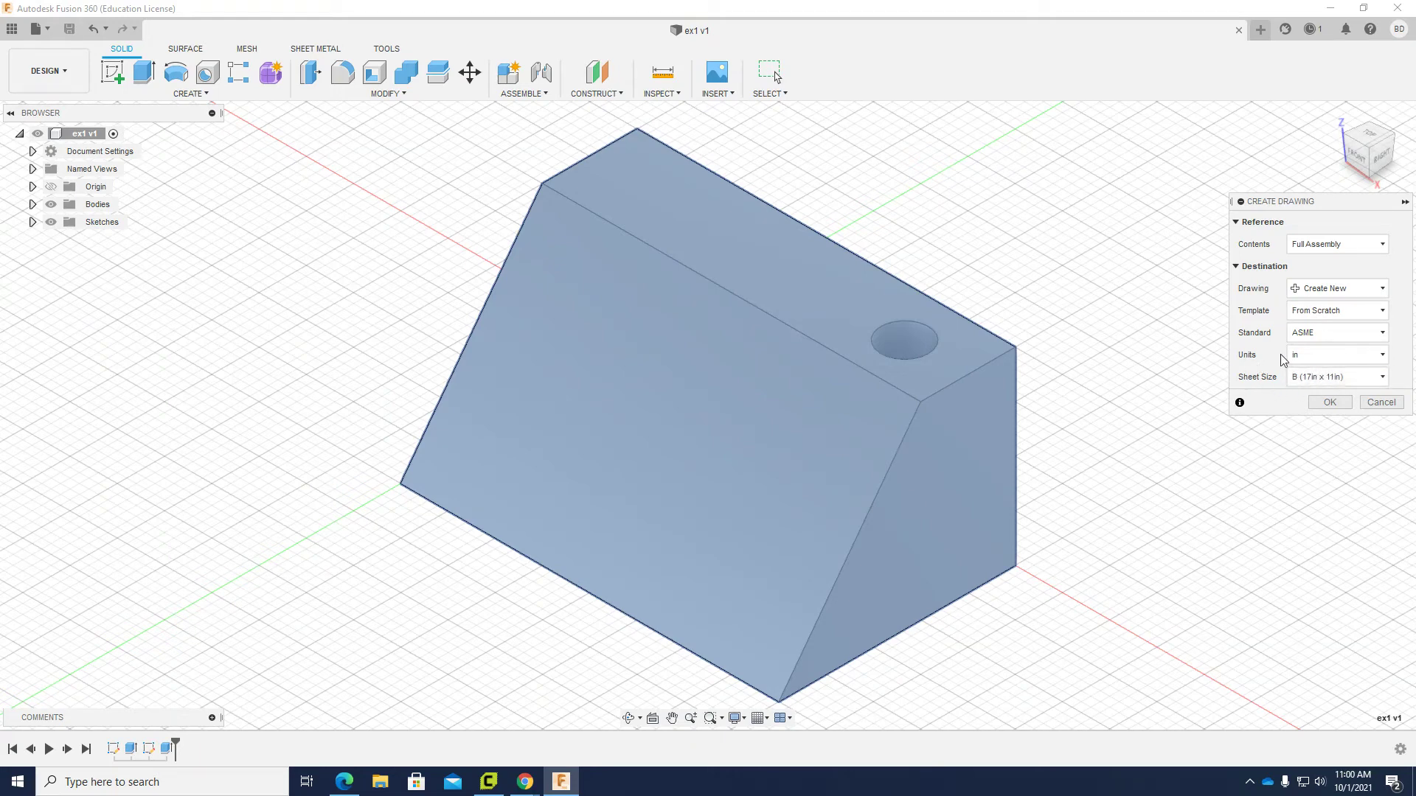
left_click(562, 782)
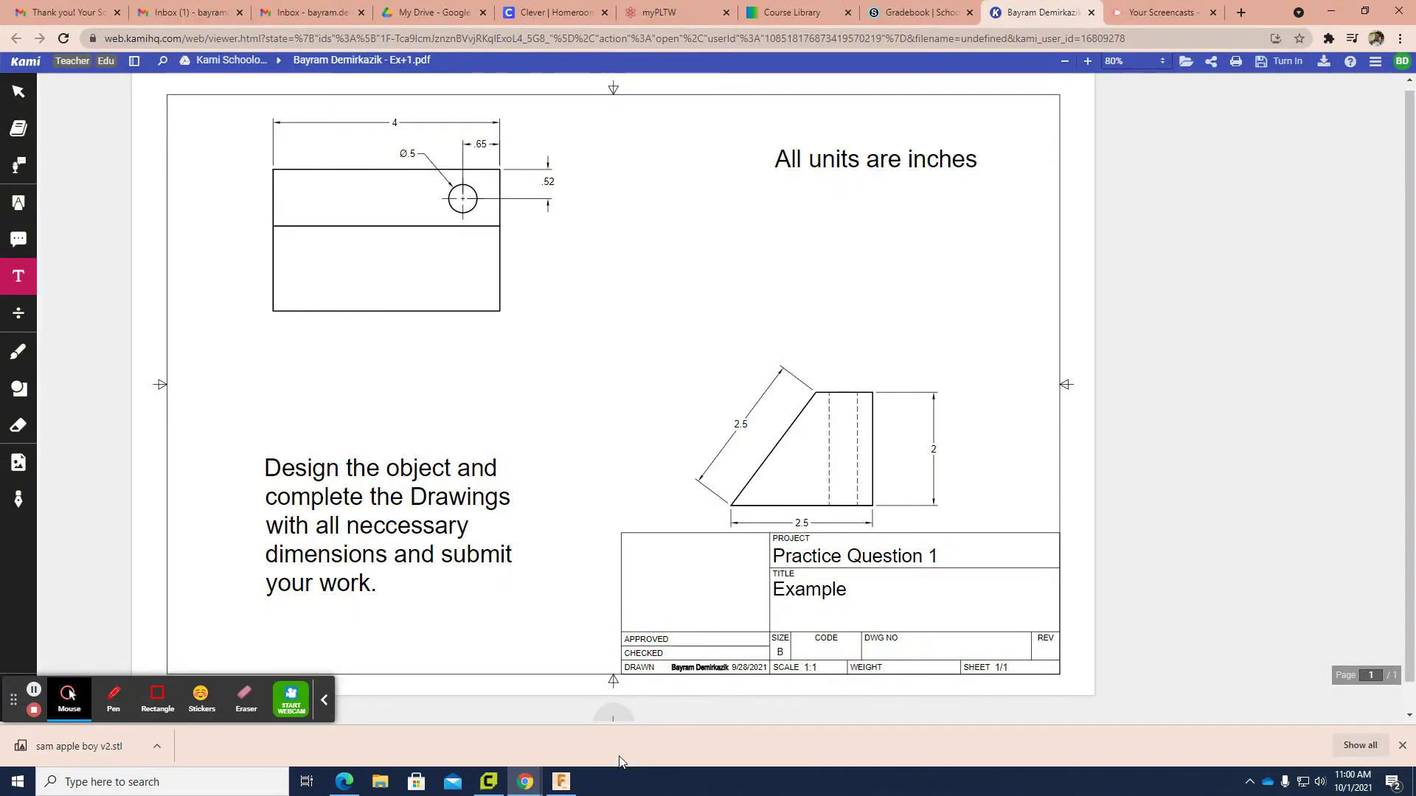
left_click(562, 782)
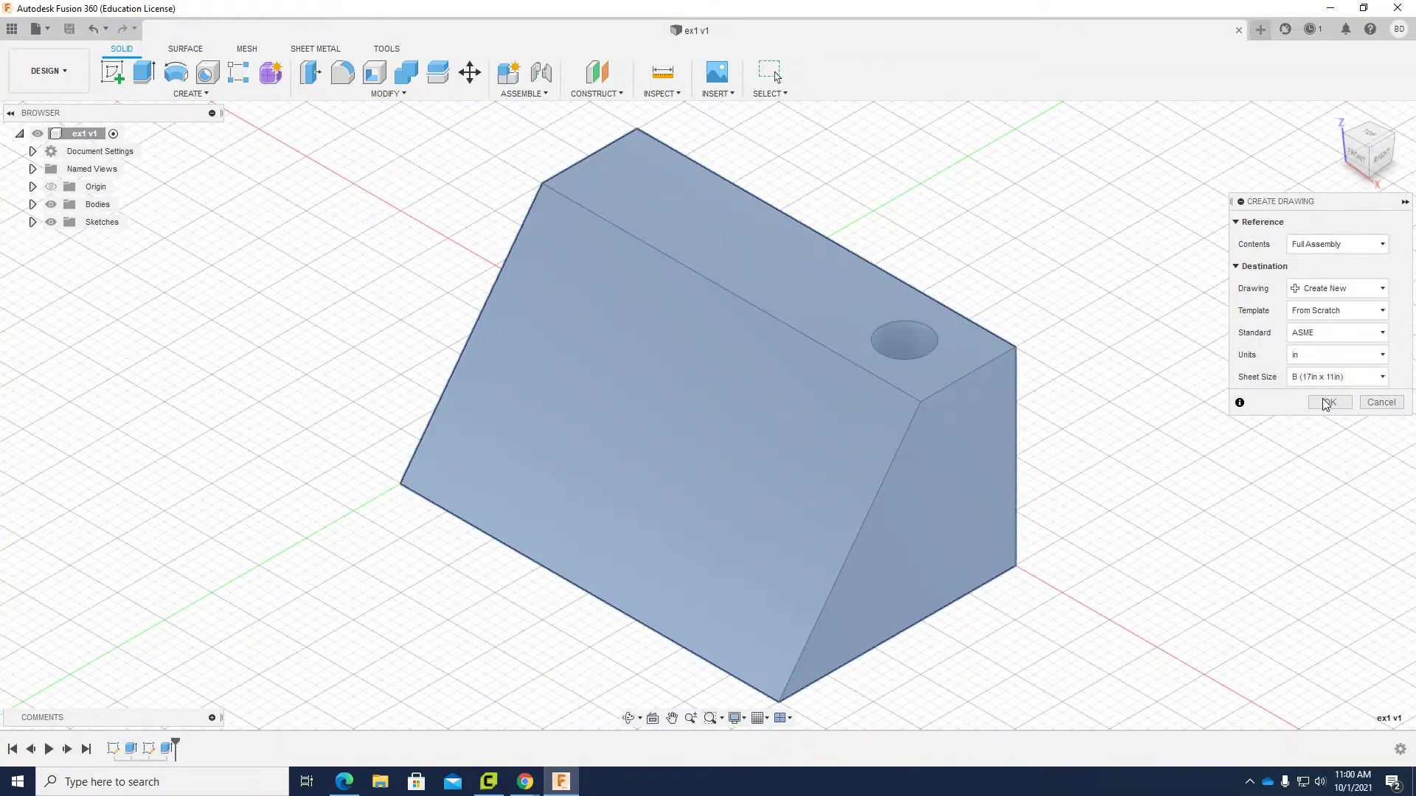
left_click(1328, 402)
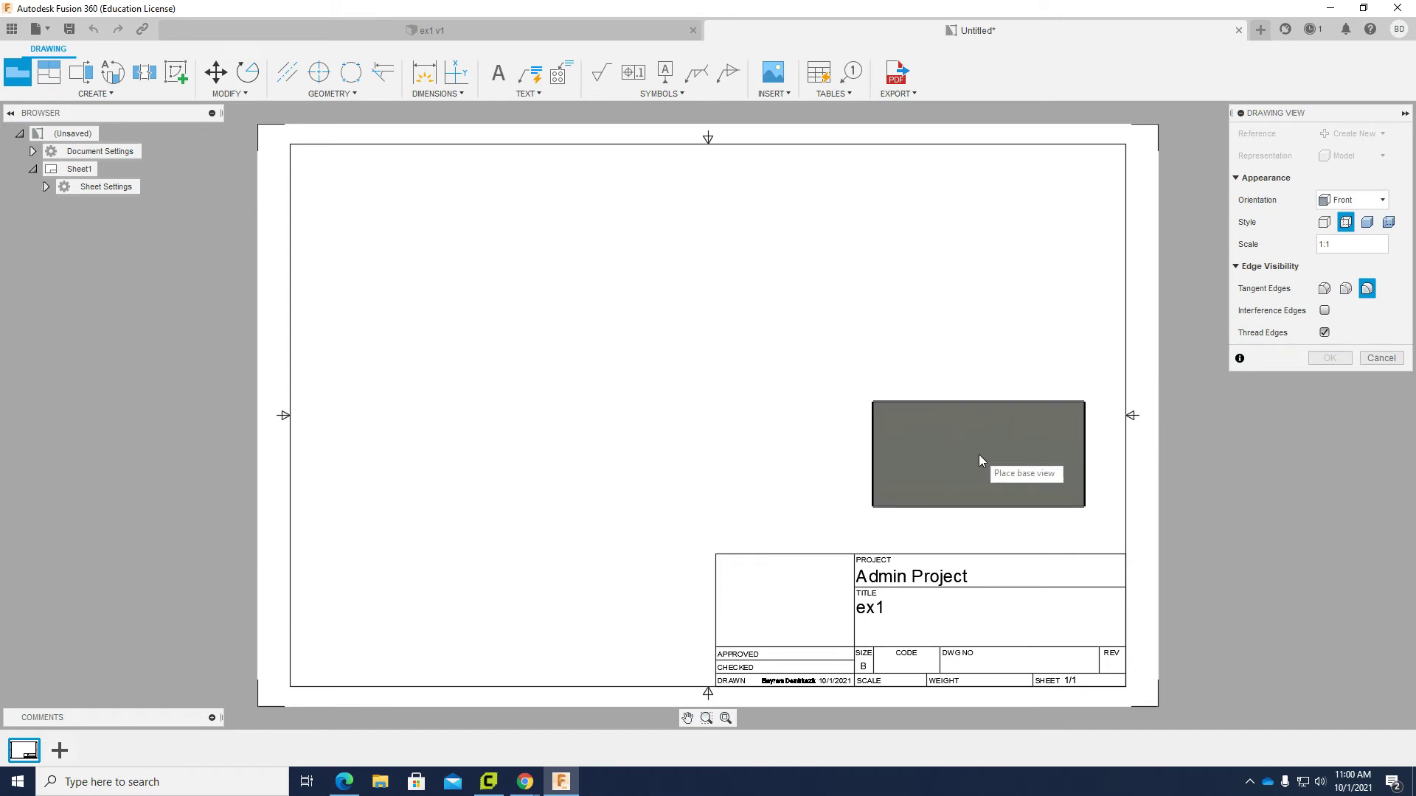
Place a base view in the named FRONT orientation at 1:1, with visible and hidden edges, in the sheet's lower-left area.
left_click(1358, 203)
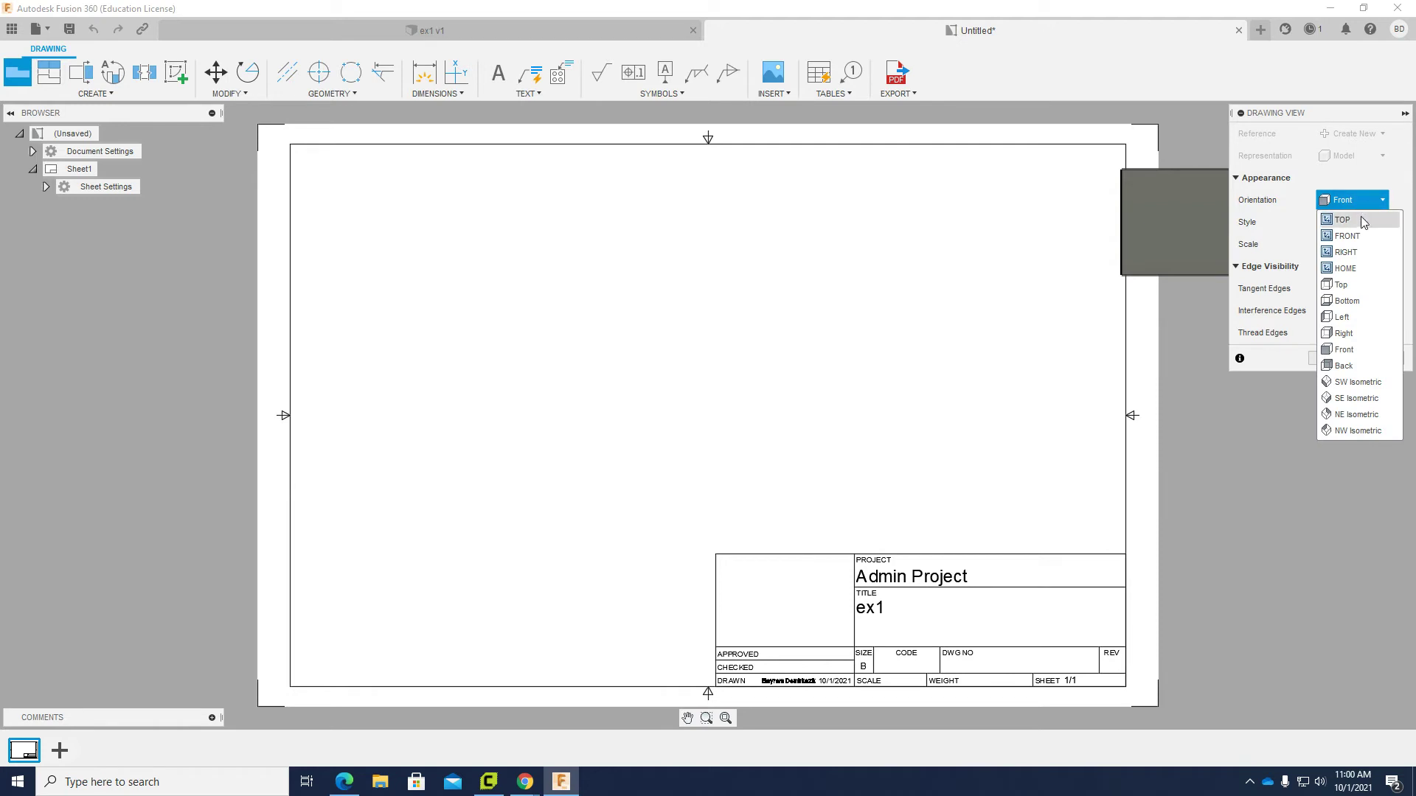
left_click(1361, 219)
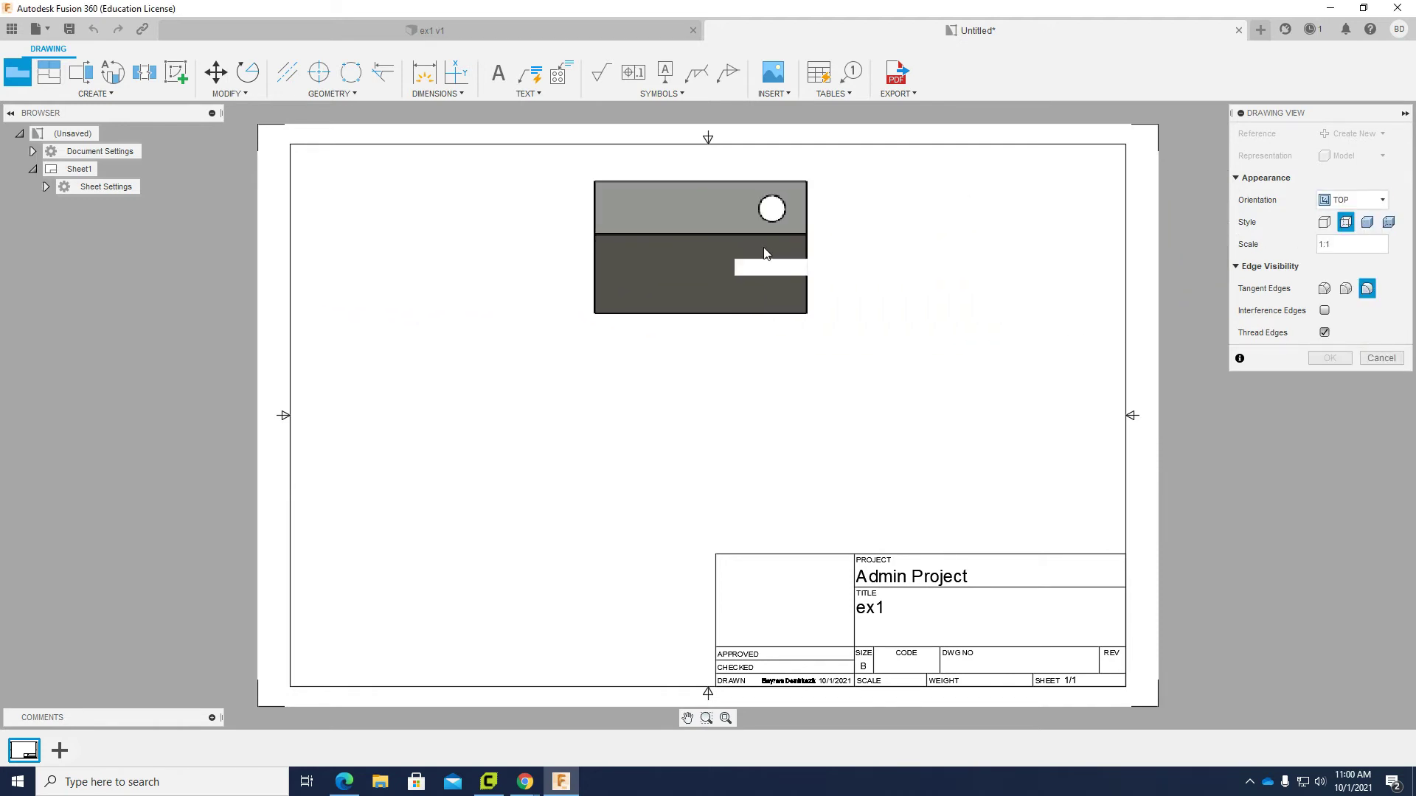
left_click(1354, 204)
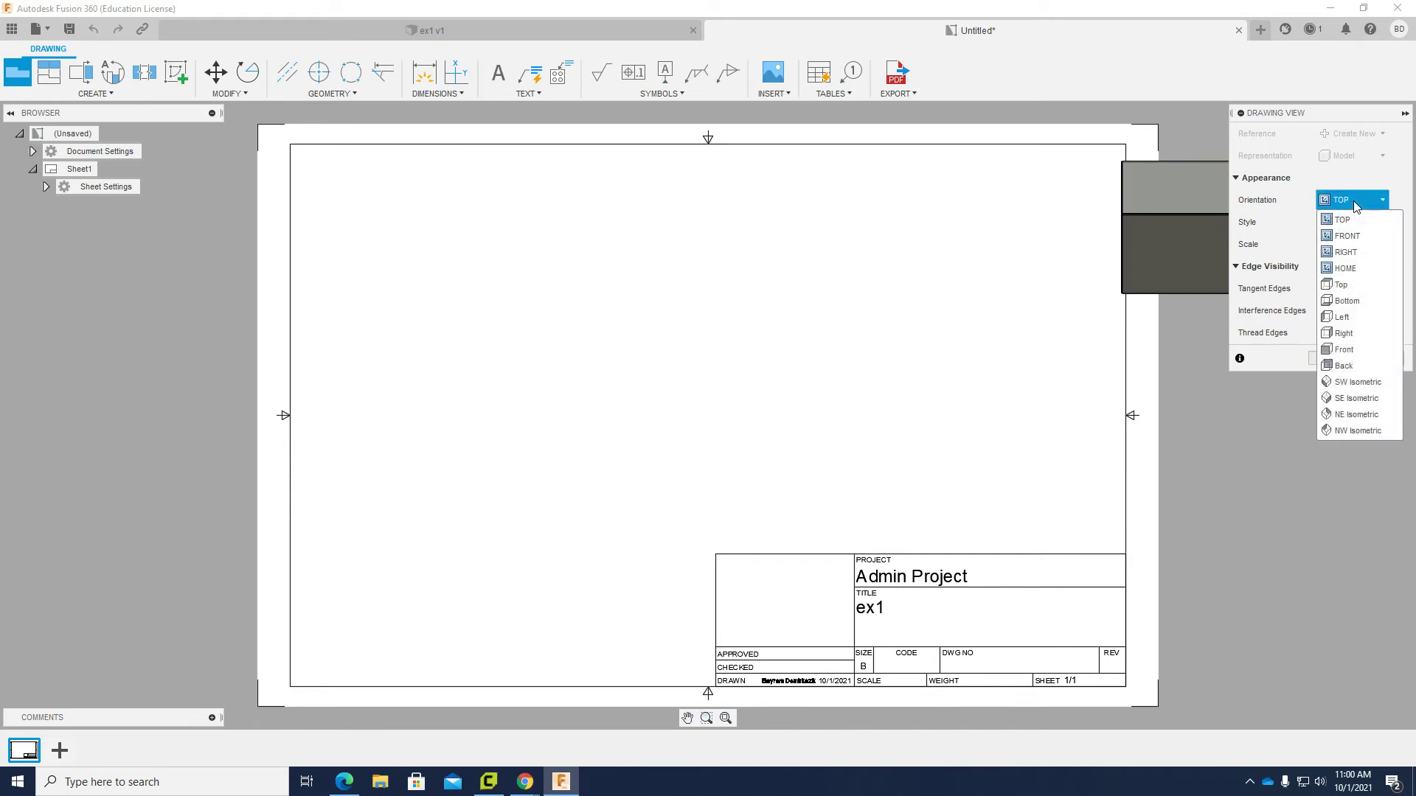
left_click(1347, 236)
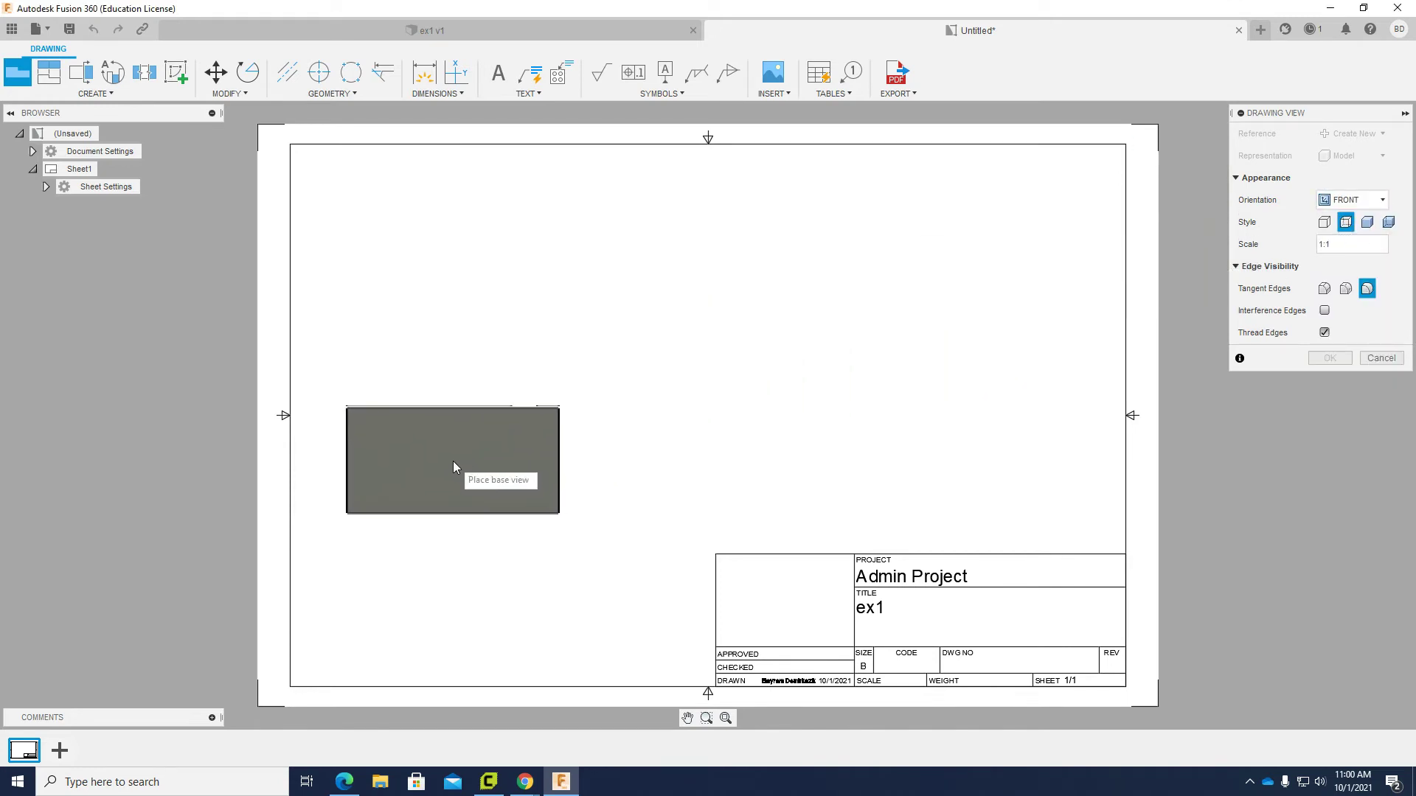
left_click(451, 469)
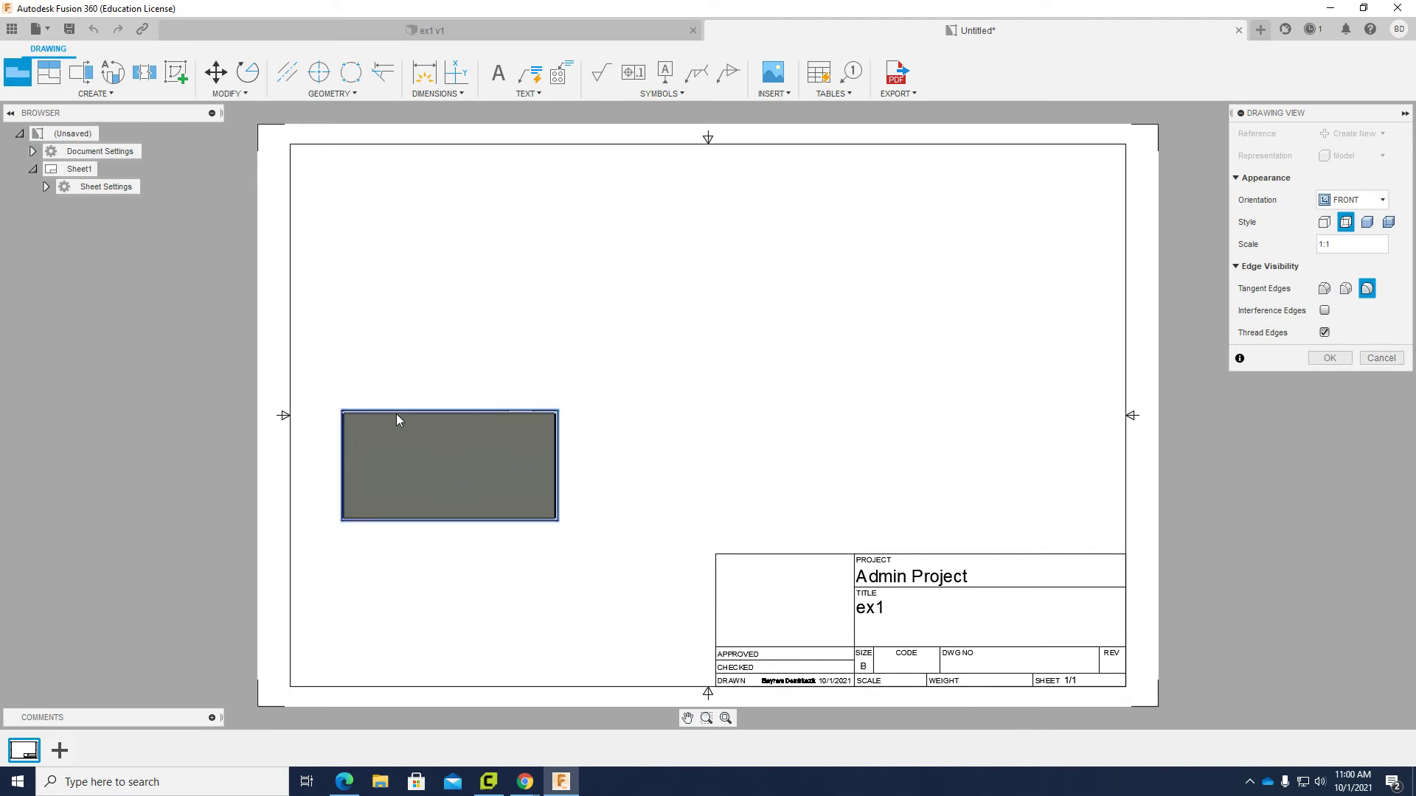
left_click(1328, 359)
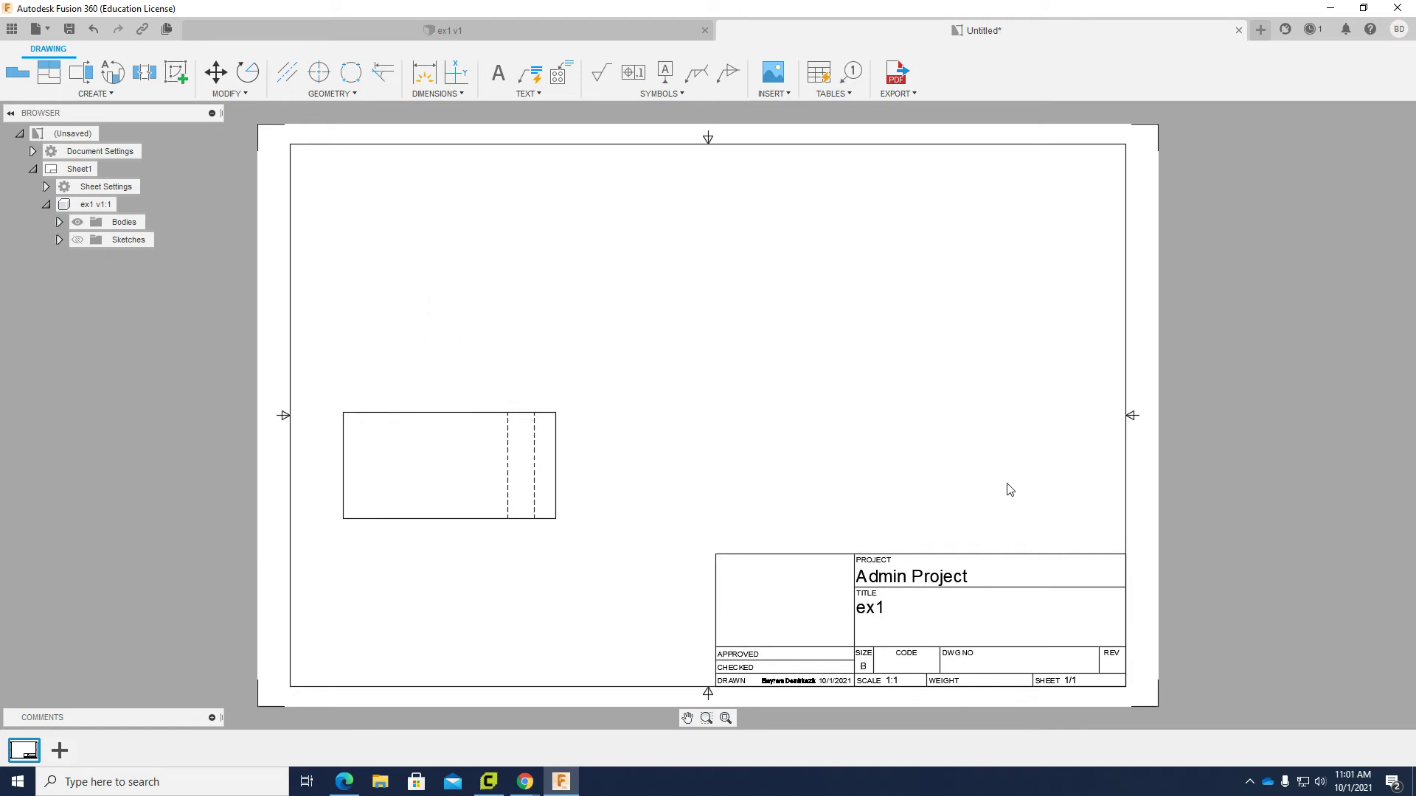
Project a top view above the front view, a right view beside it and an isometric view diagonally above.
left_click(51, 73)
left_click(431, 453)
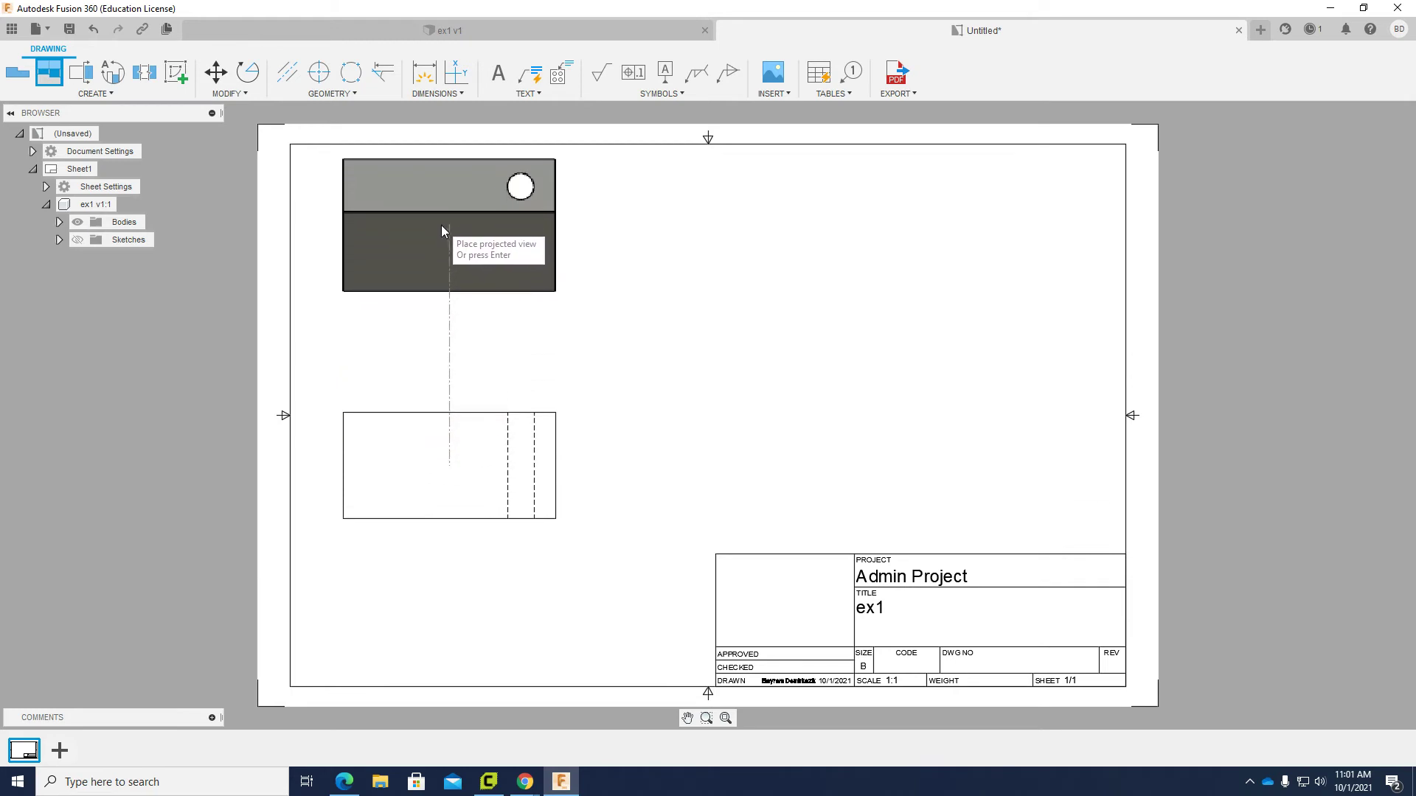
left_click(440, 236)
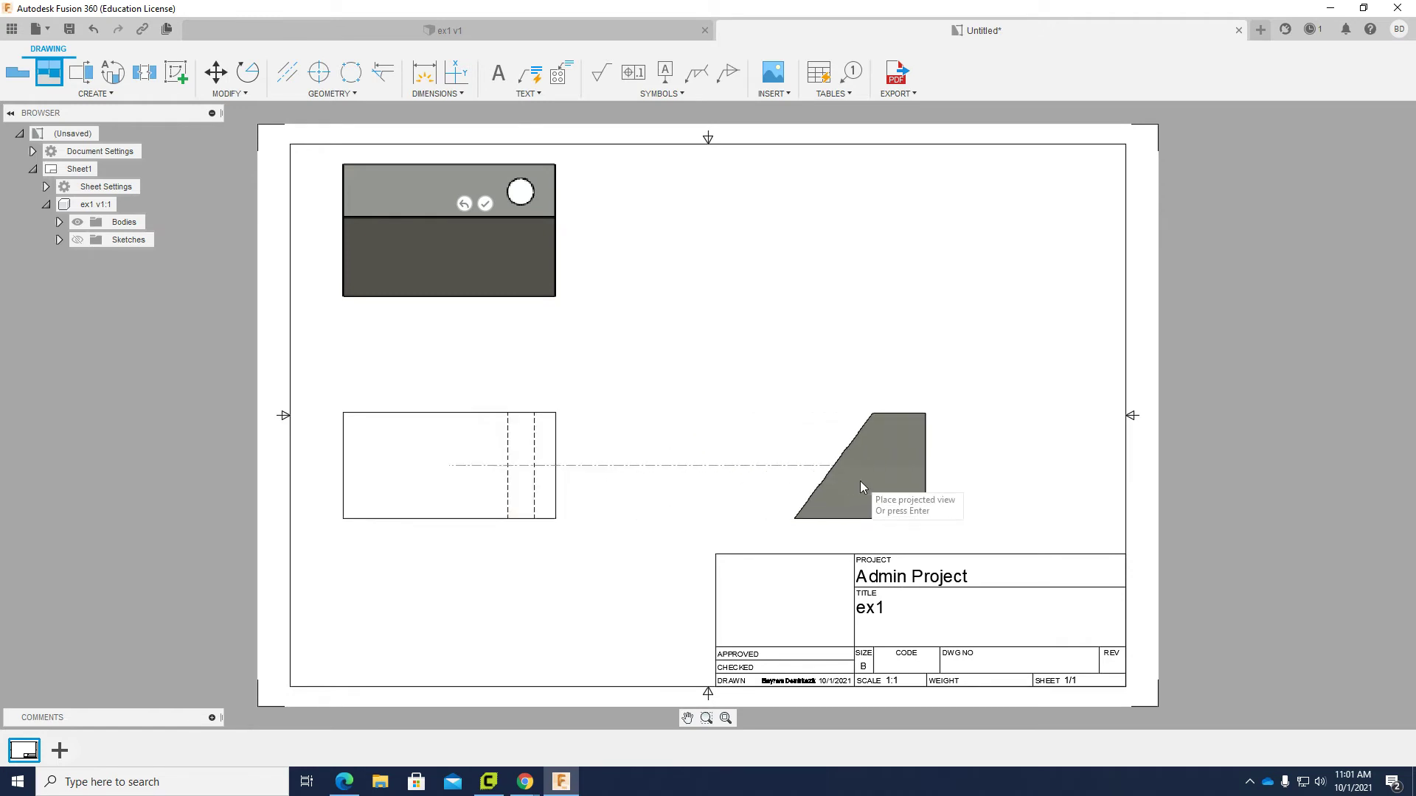
left_click(931, 476)
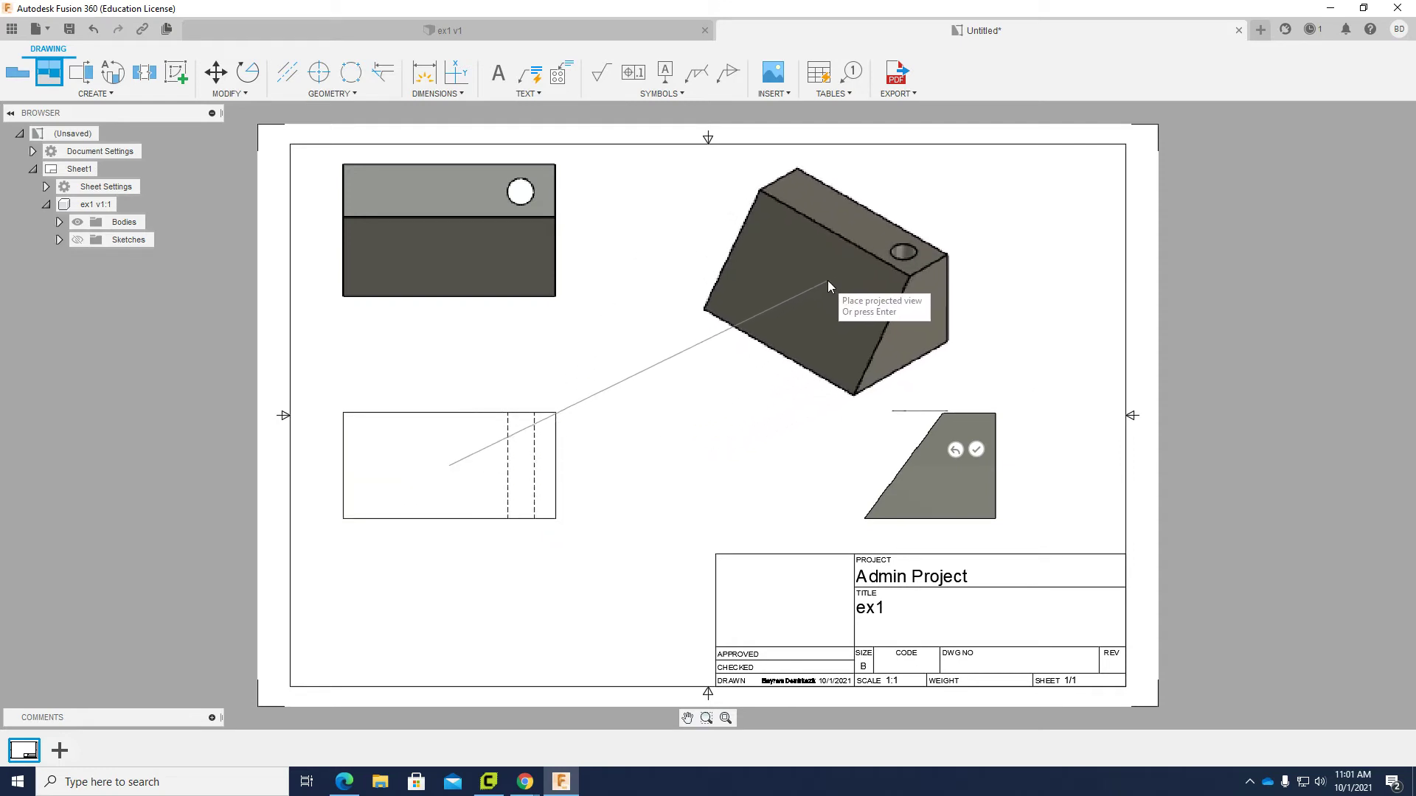
left_click(843, 268)
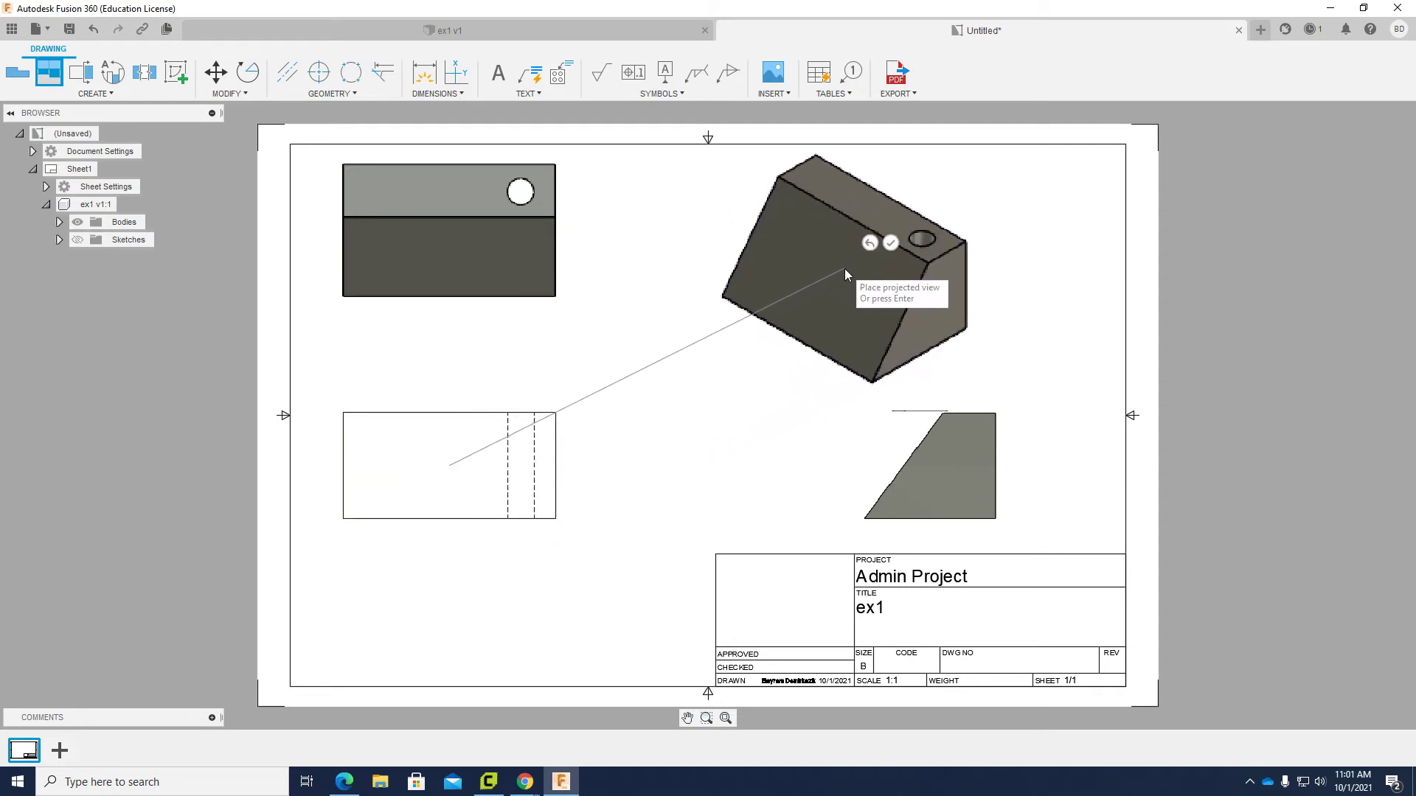
left_click(890, 243)
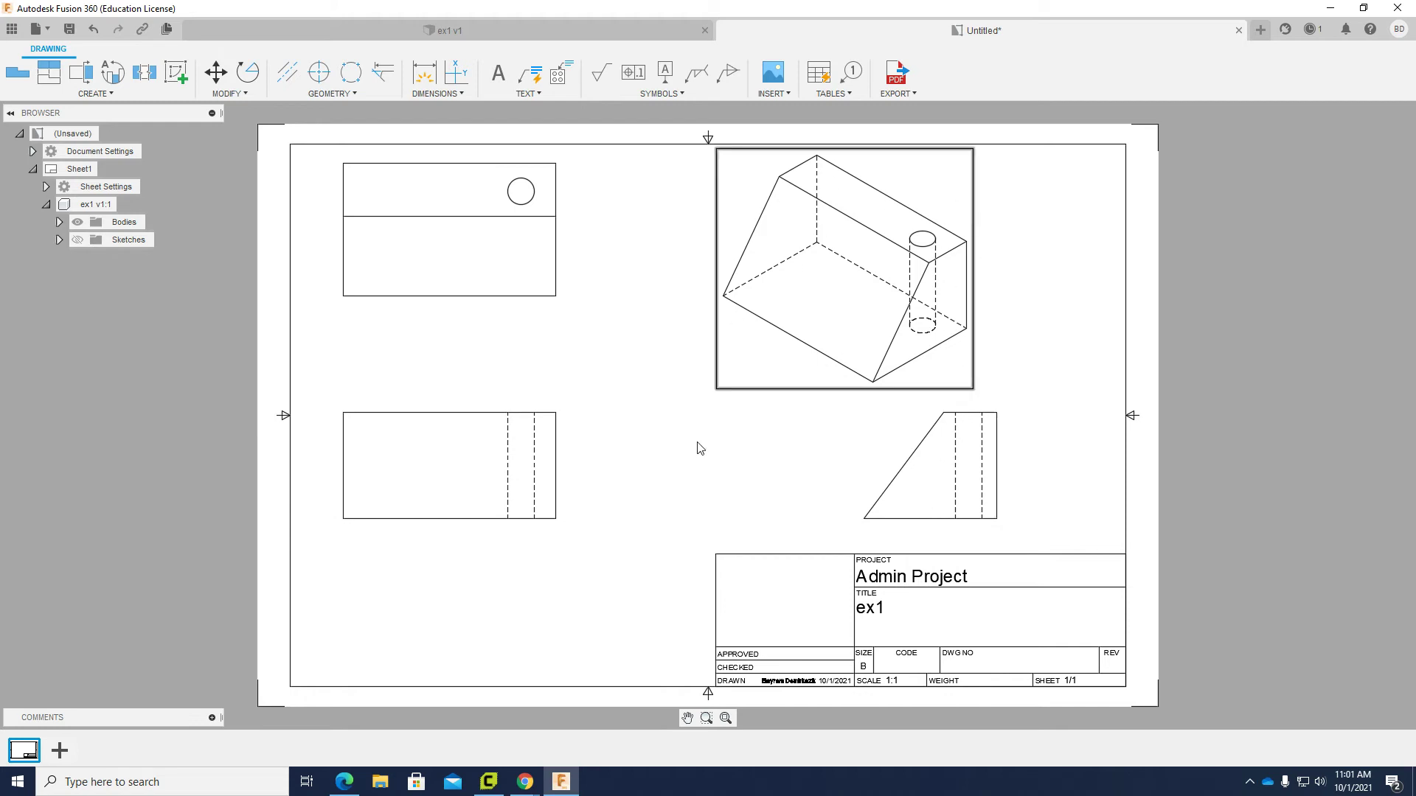
Change the isometric view's style to Shaded.
right_click(854, 271)
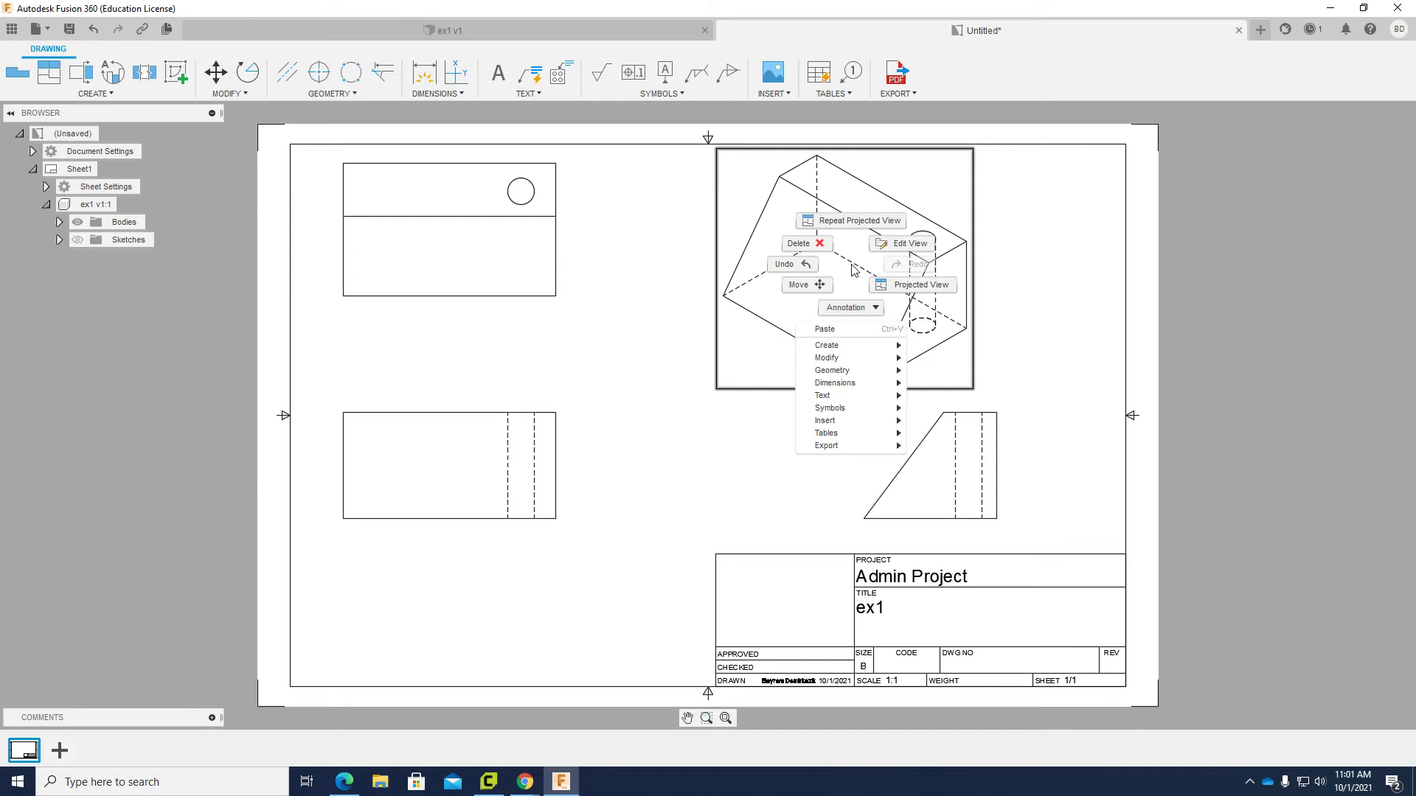
left_click(903, 251)
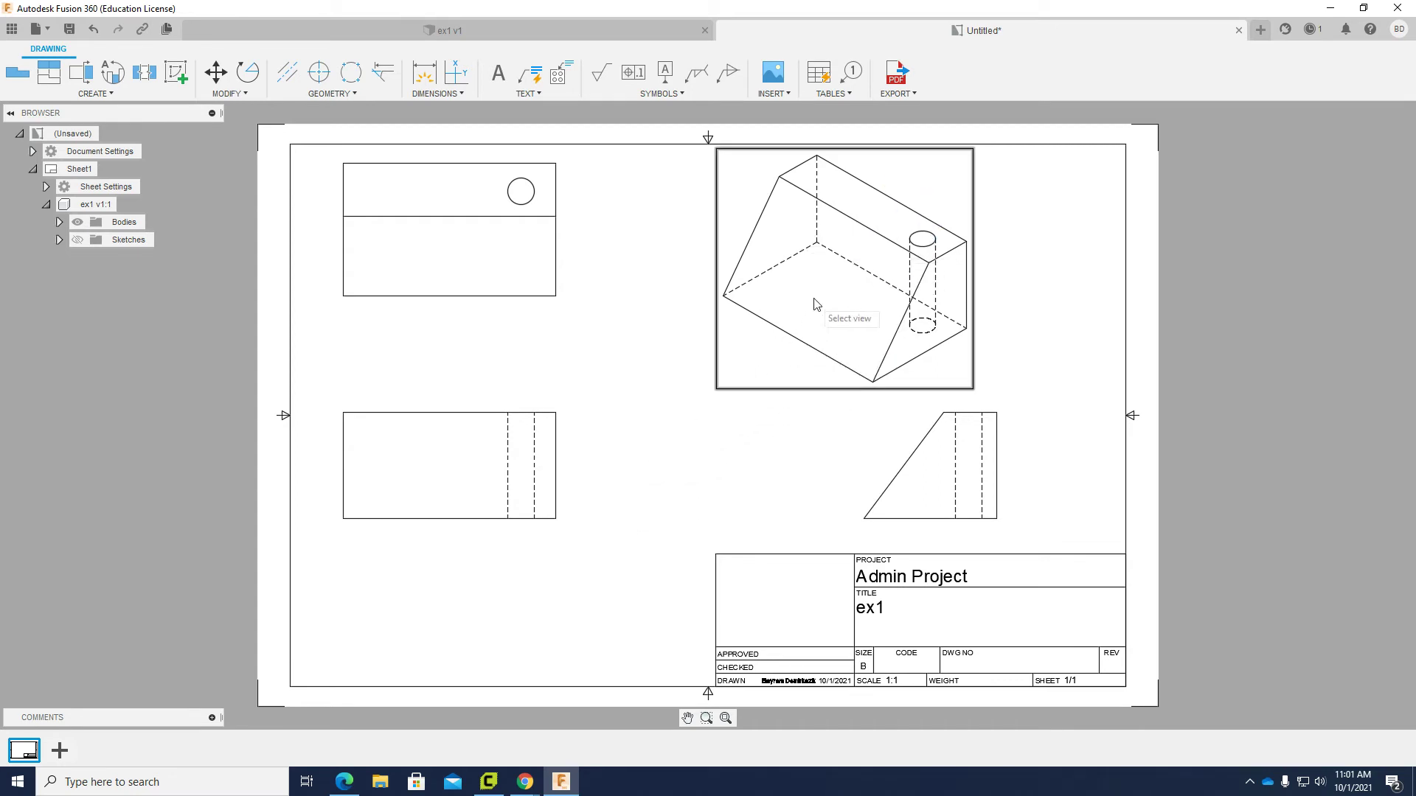
left_click(838, 258)
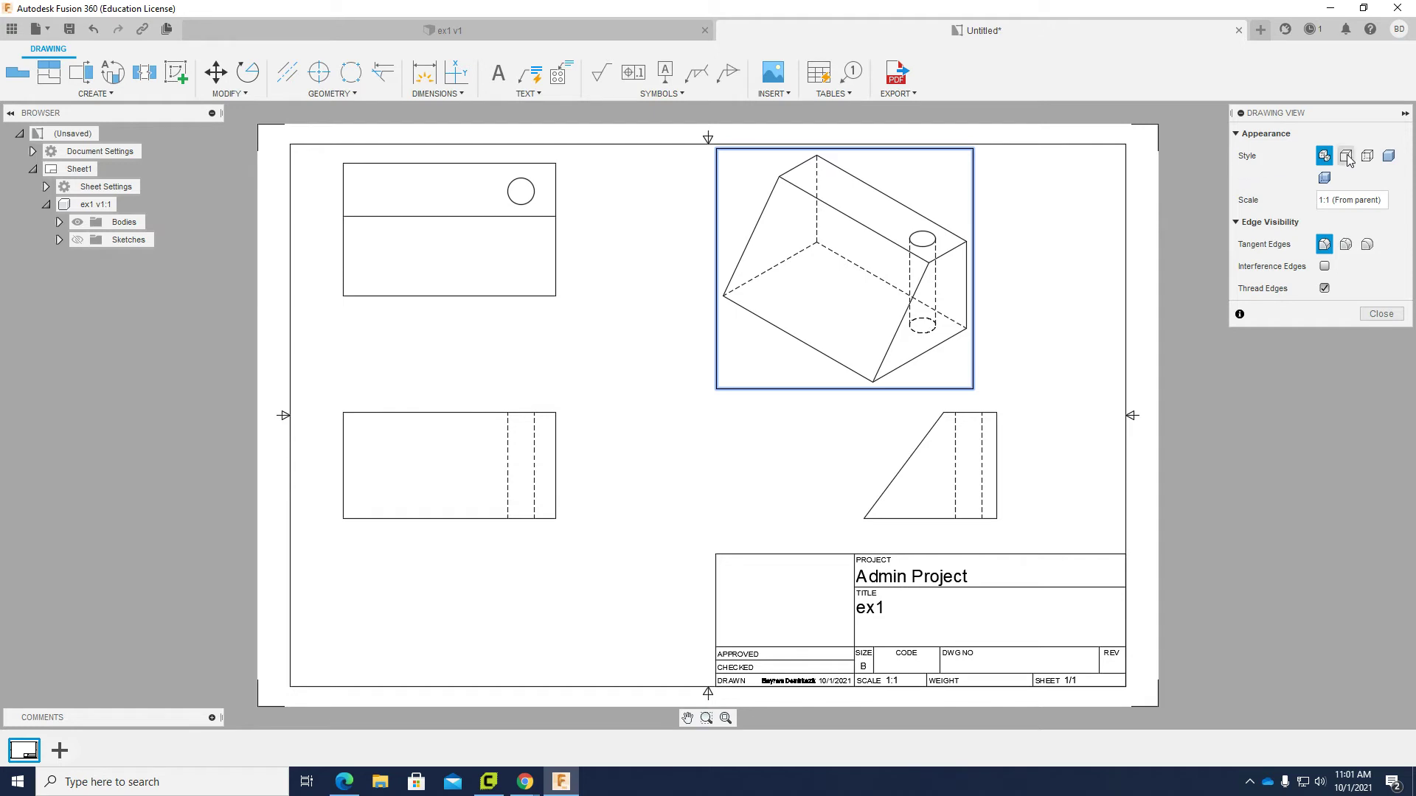
left_click(1387, 157)
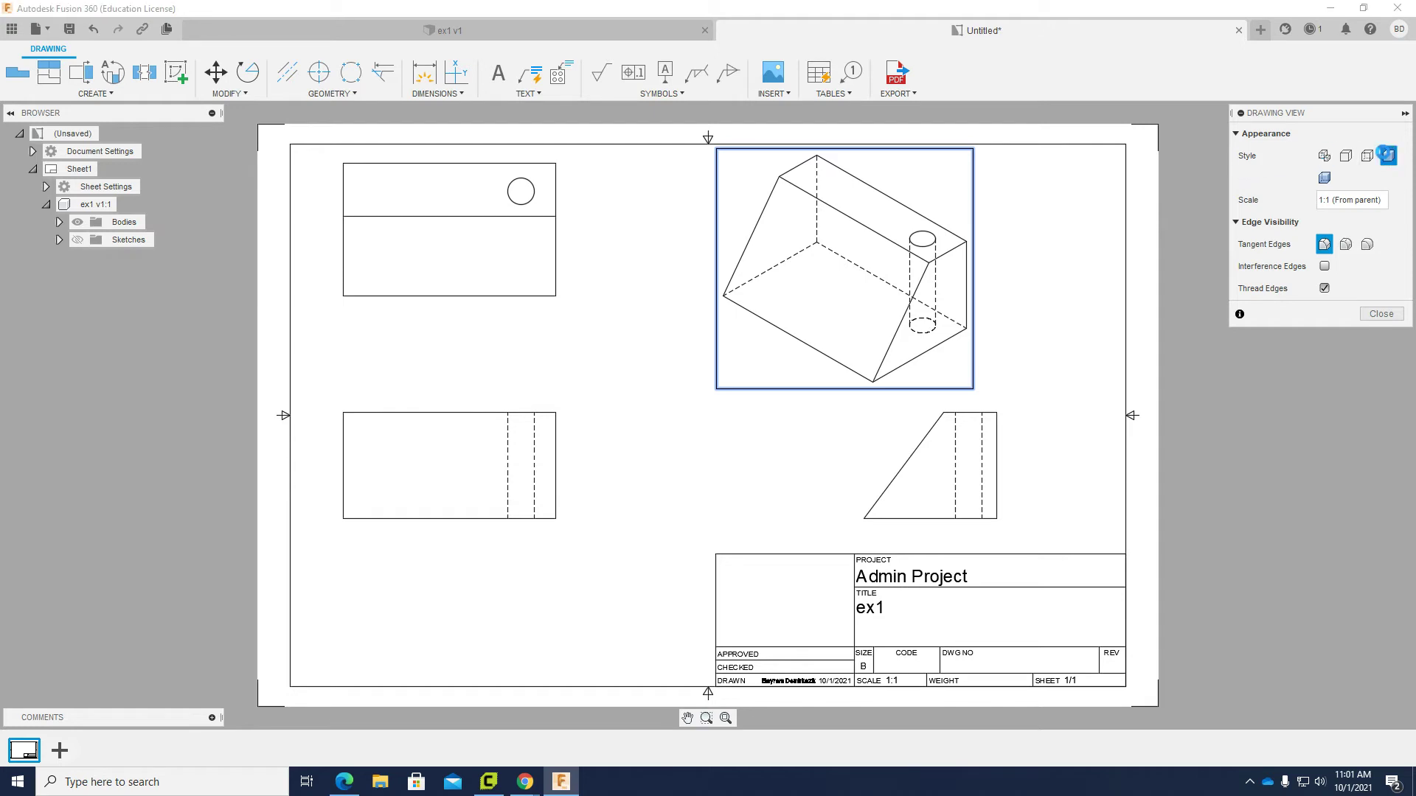
left_click(1381, 314)
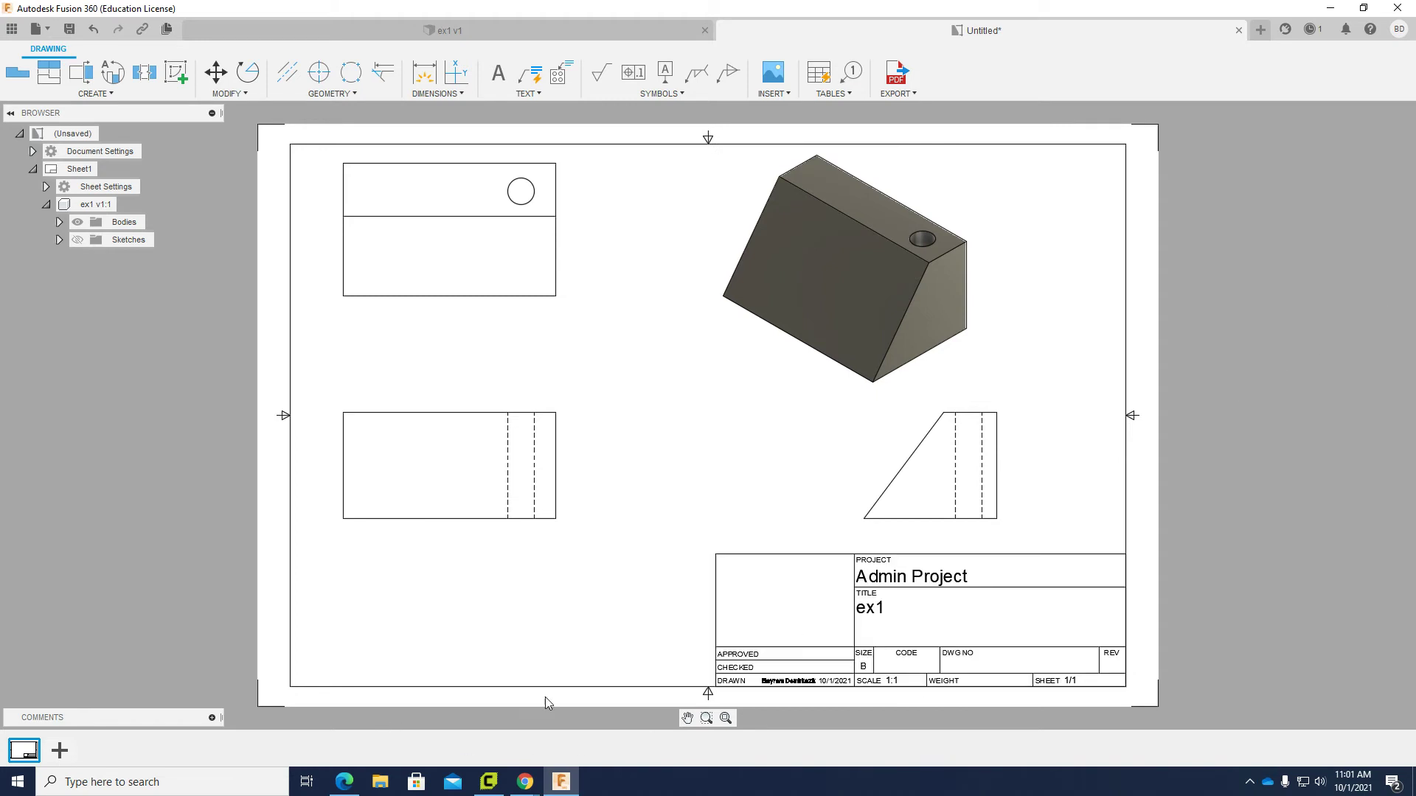
Check the practice drawing's dimensions and dimension the upper edge of the top view, placing the dimension just above it.
left_click(562, 780)
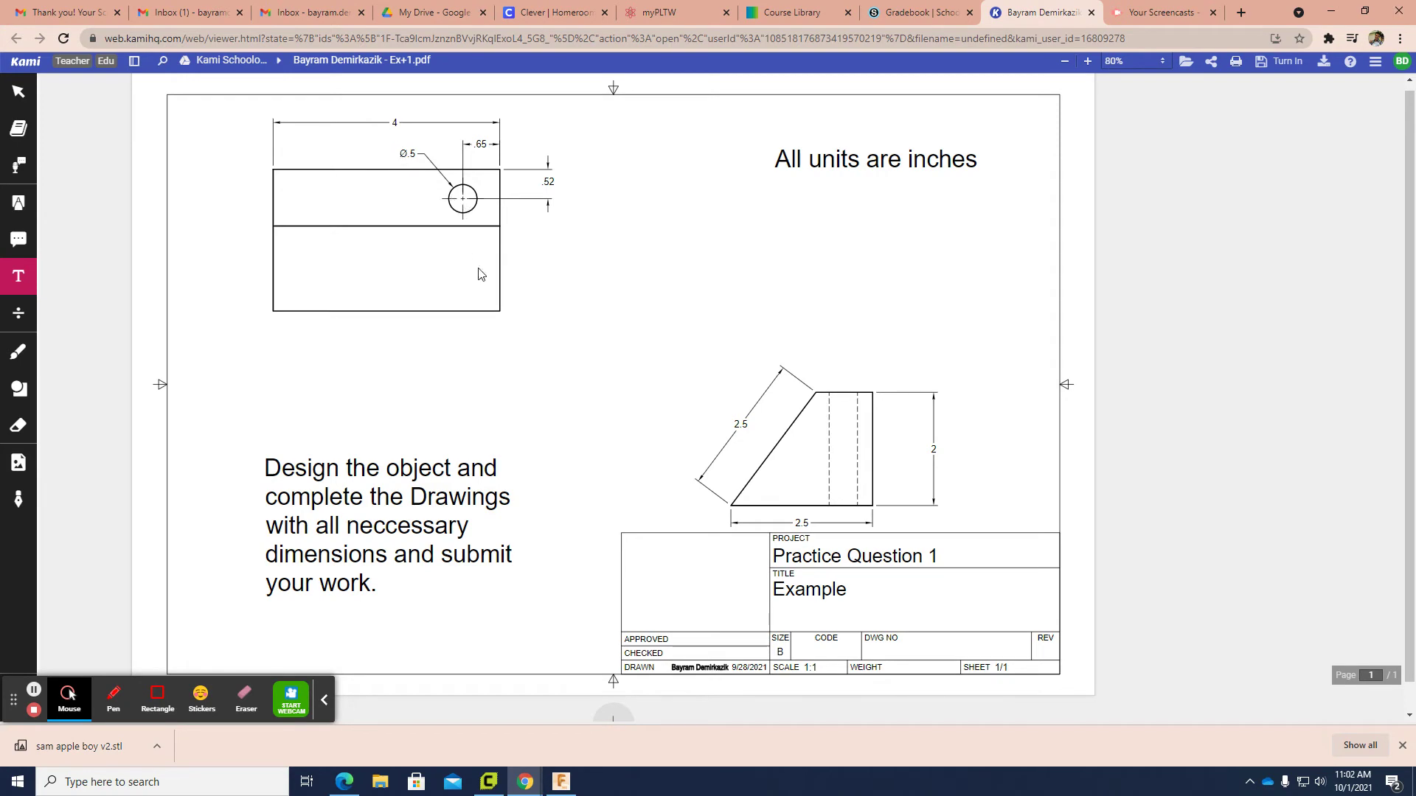
left_click(561, 782)
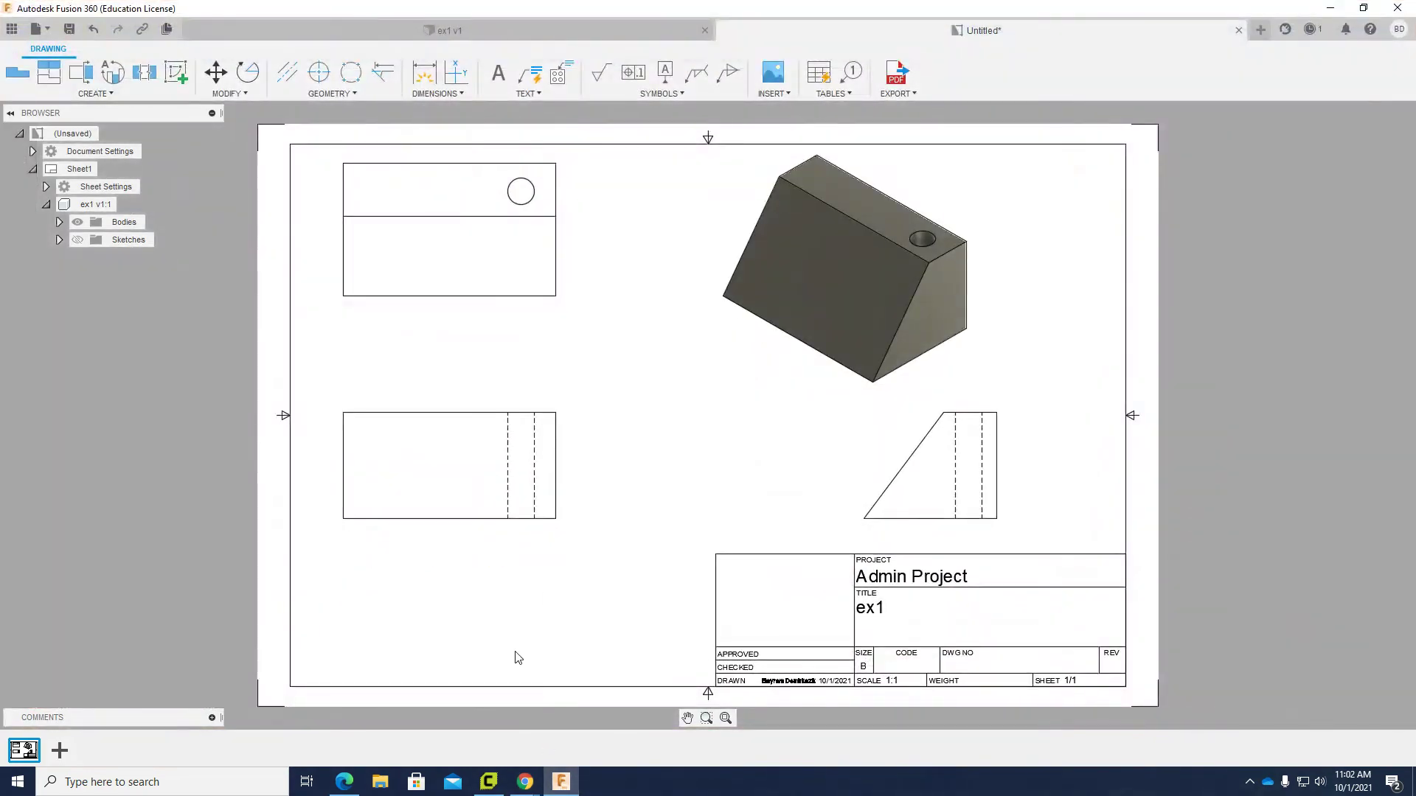
left_click(419, 77)
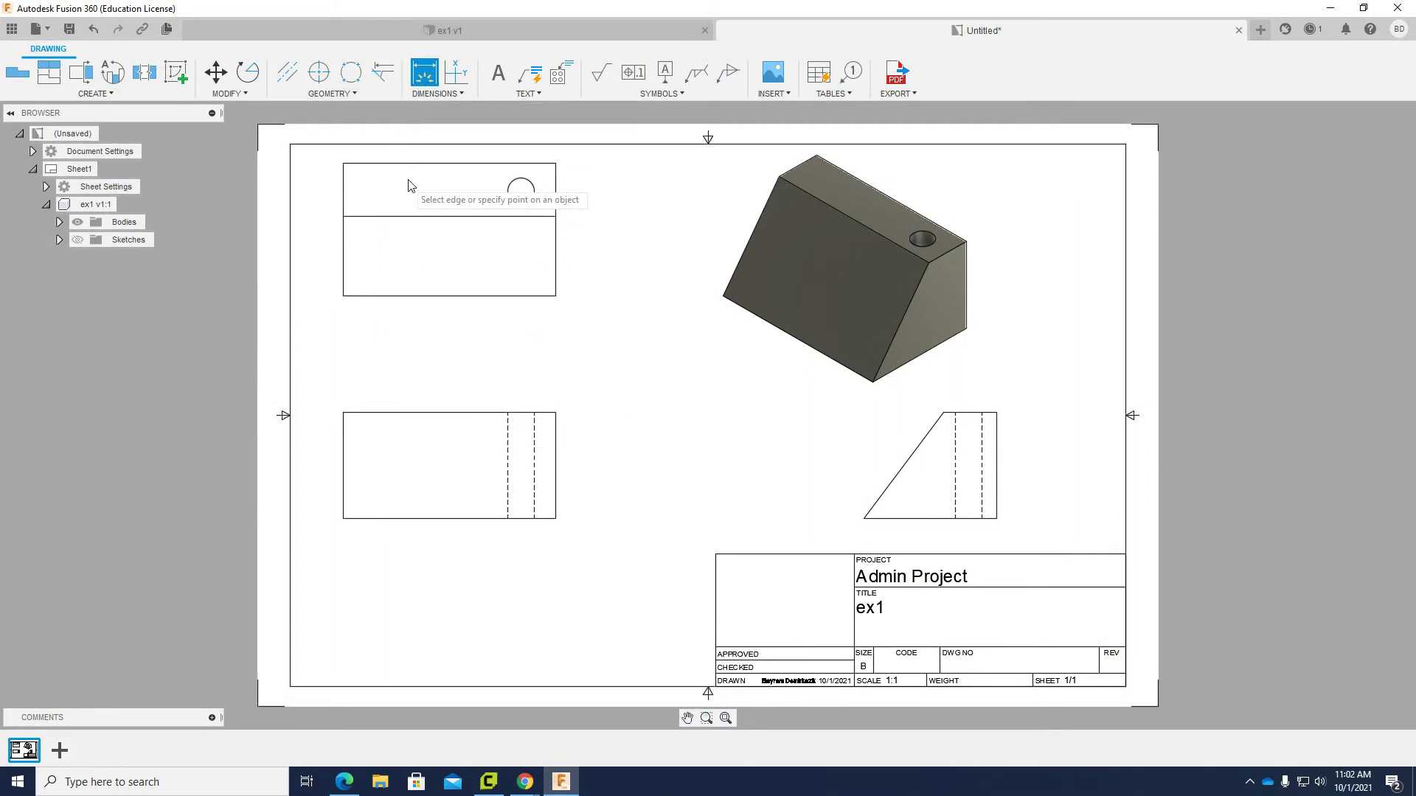
left_click(433, 166)
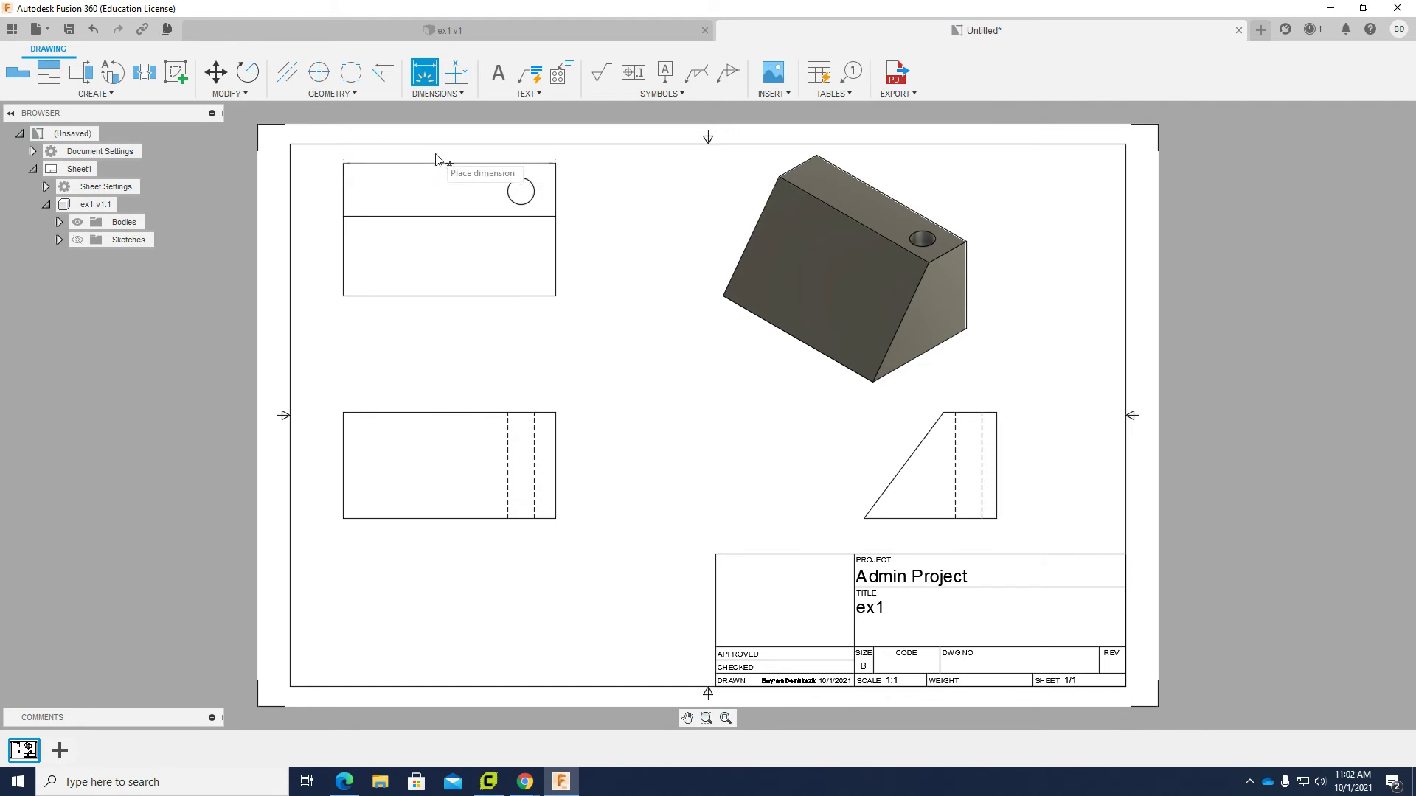
scroll(441, 177, "down", 1)
scroll(435, 193, "up", 3)
scroll(431, 197, "up", 3)
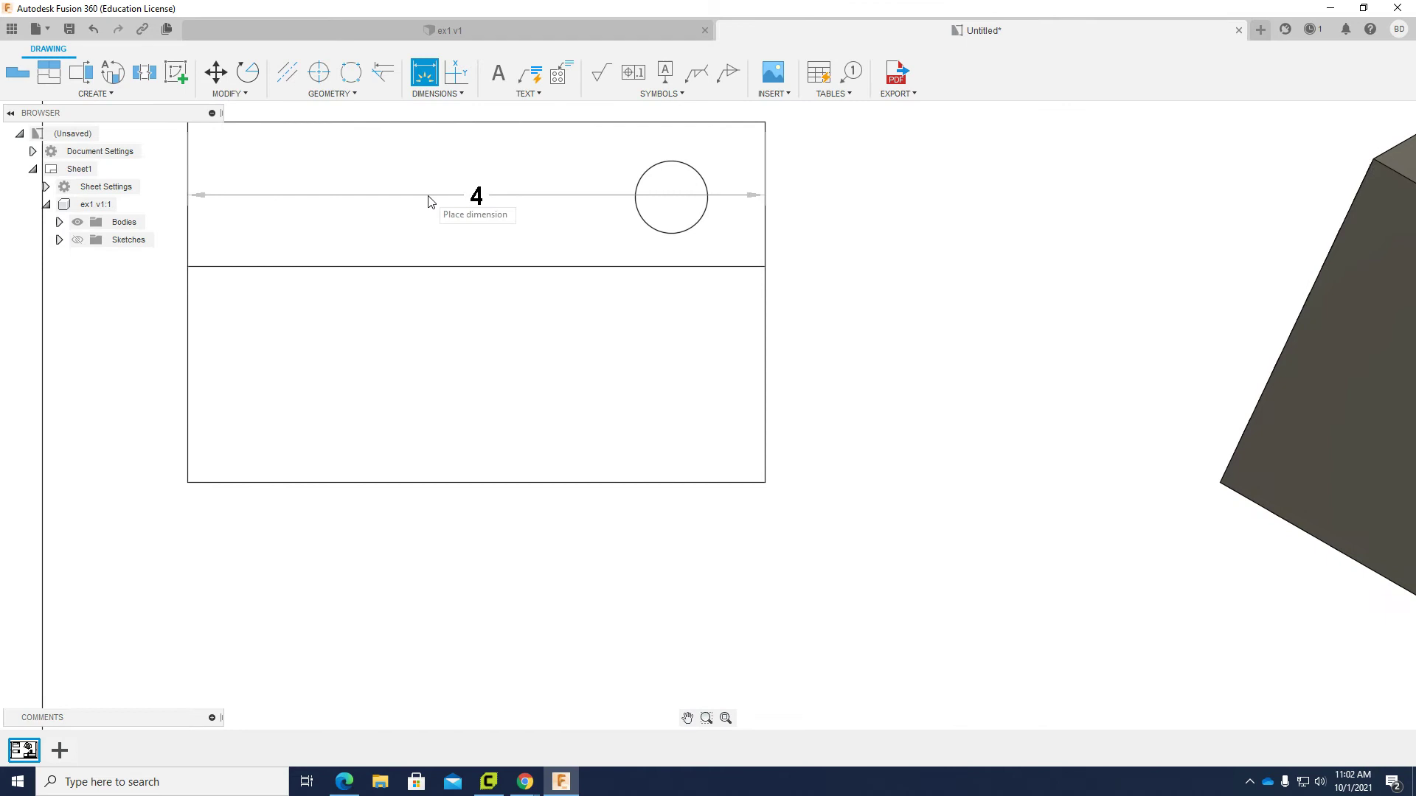
left_click(473, 114)
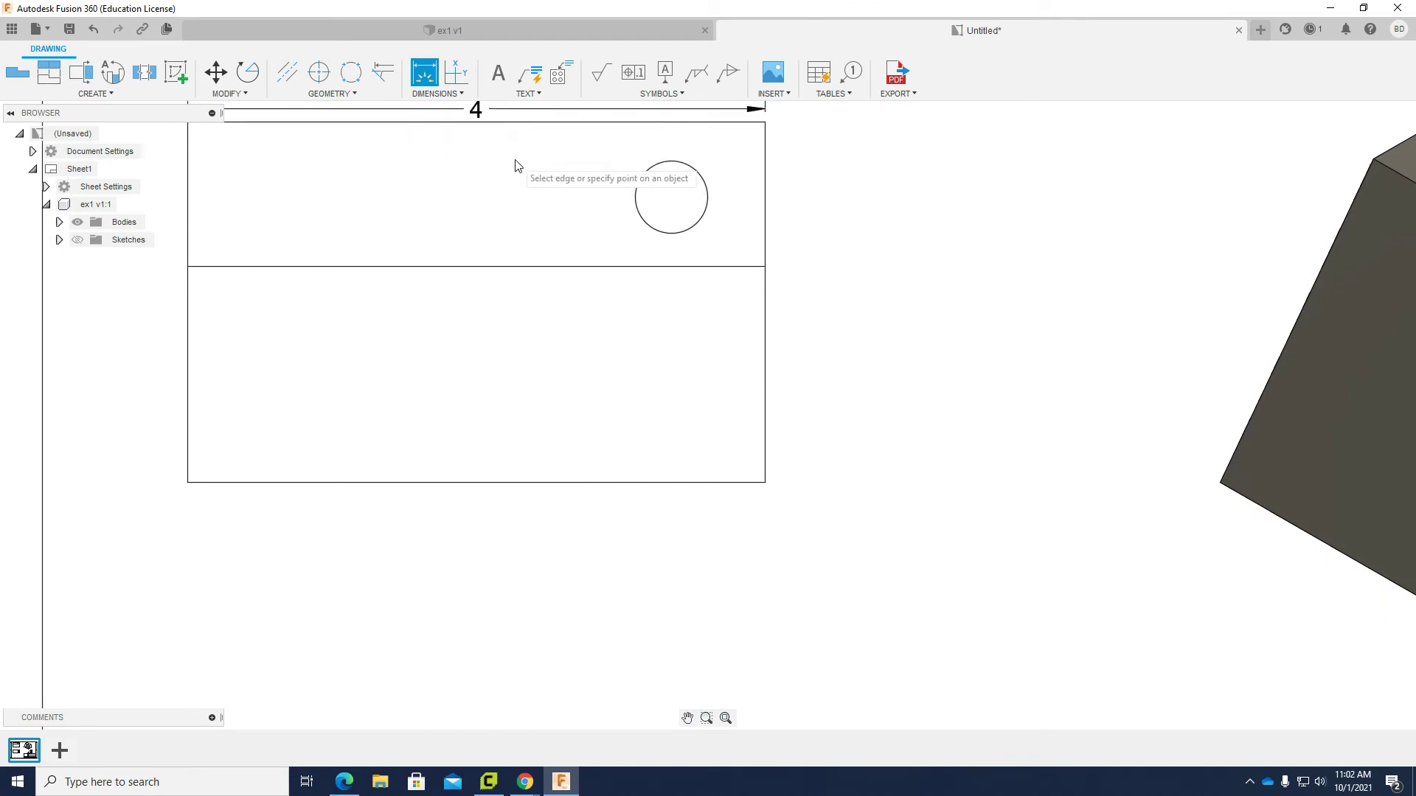
key("Escape")
scroll(687, 446, "down", 5)
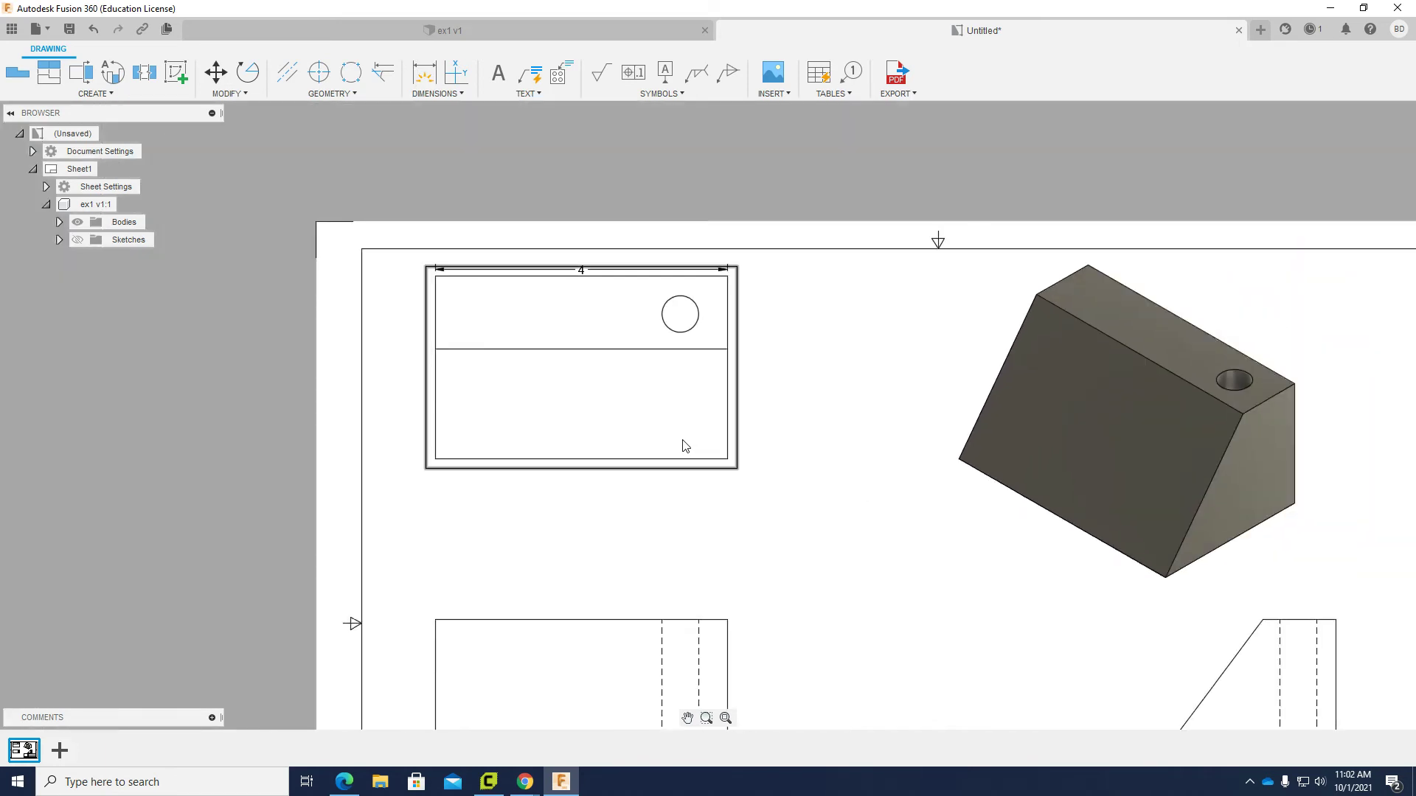
scroll(693, 428, "down", 5)
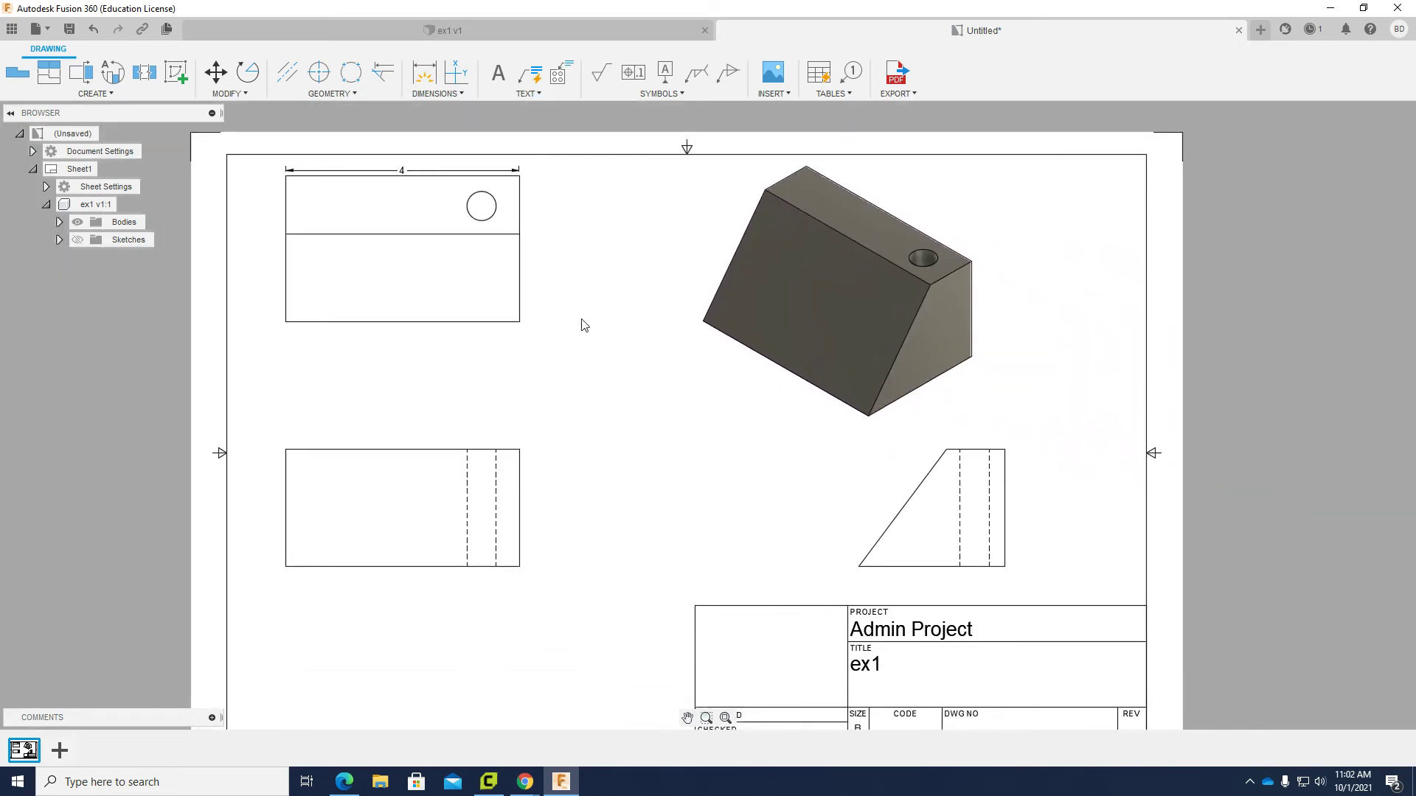
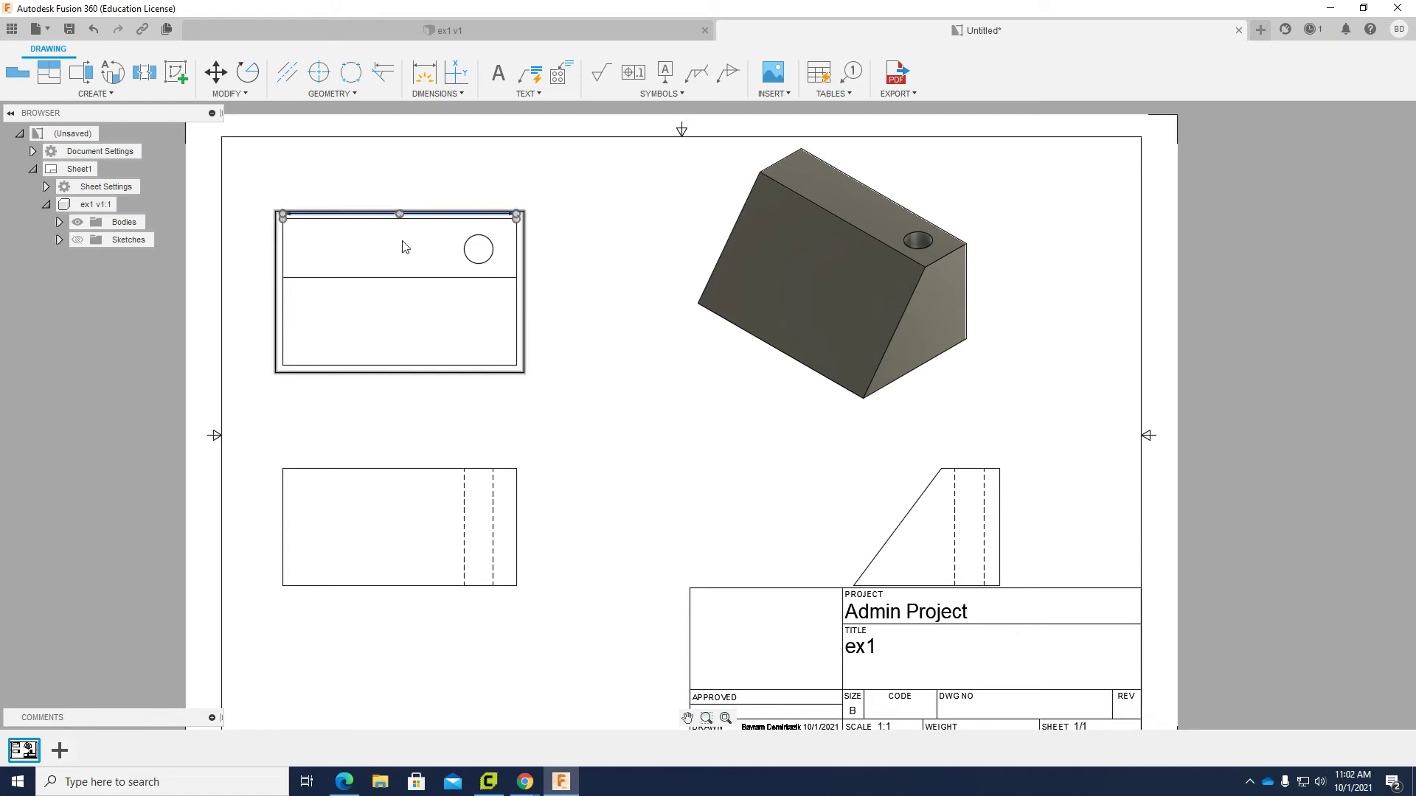
Move the top view's overall length dimension farther above the view.
left_click(400, 216)
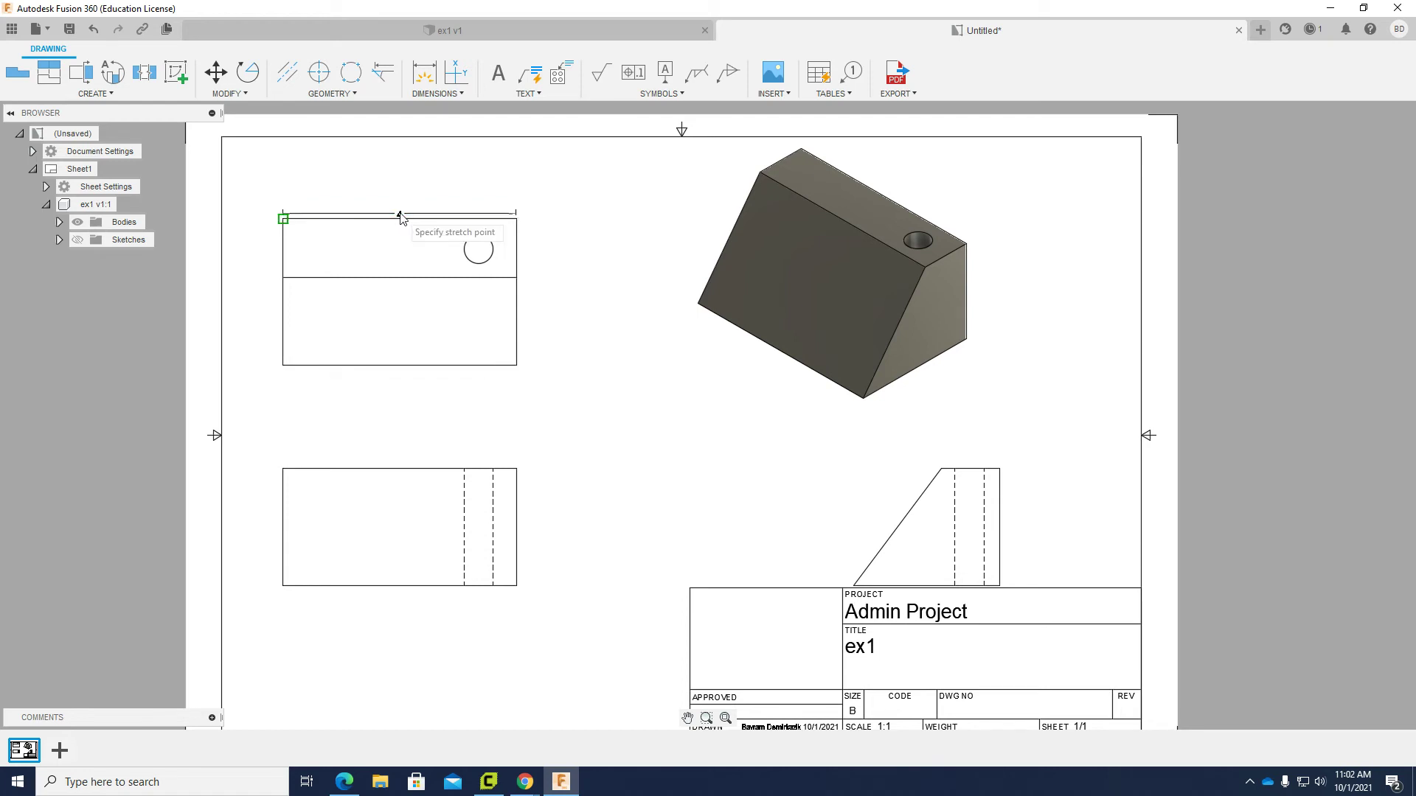
left_click(399, 176)
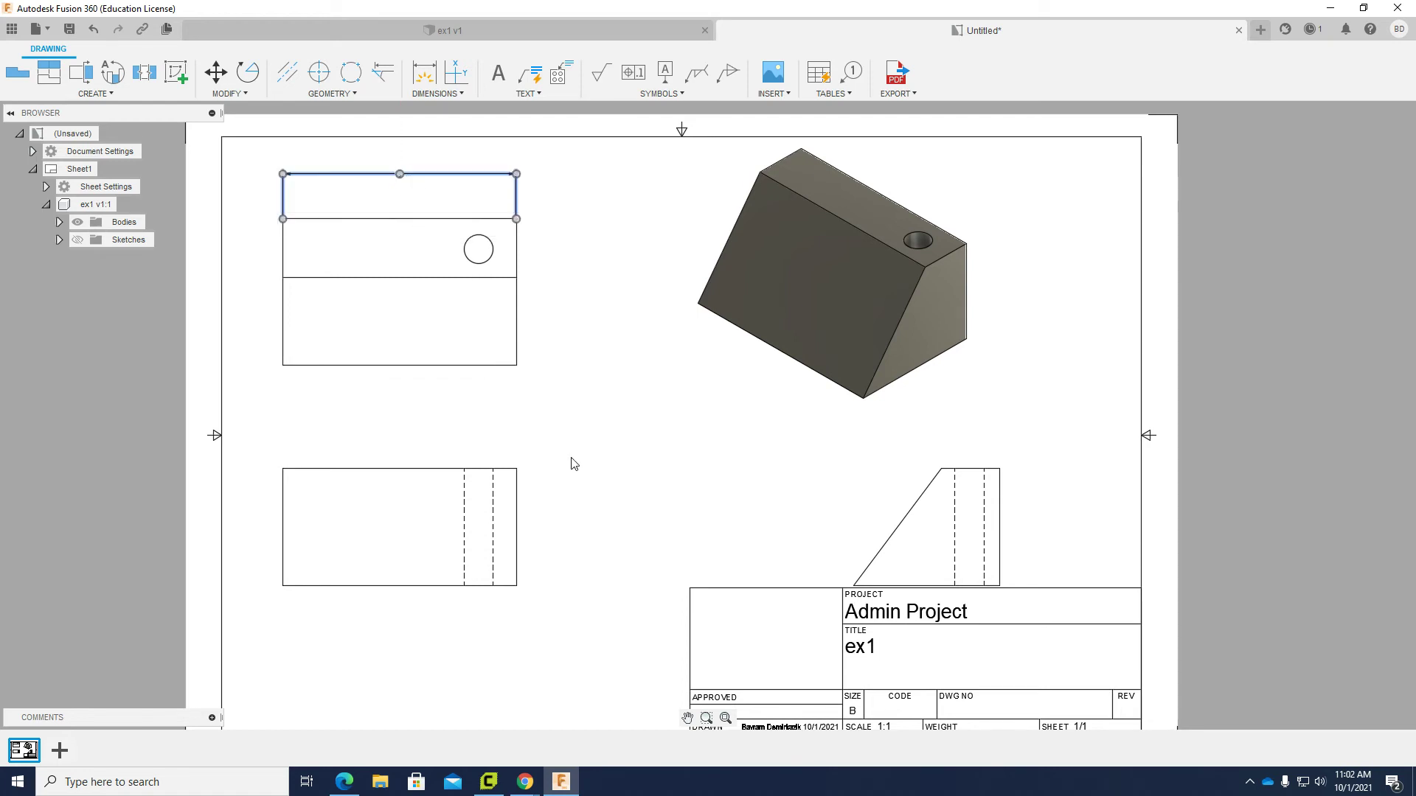
left_click(621, 434)
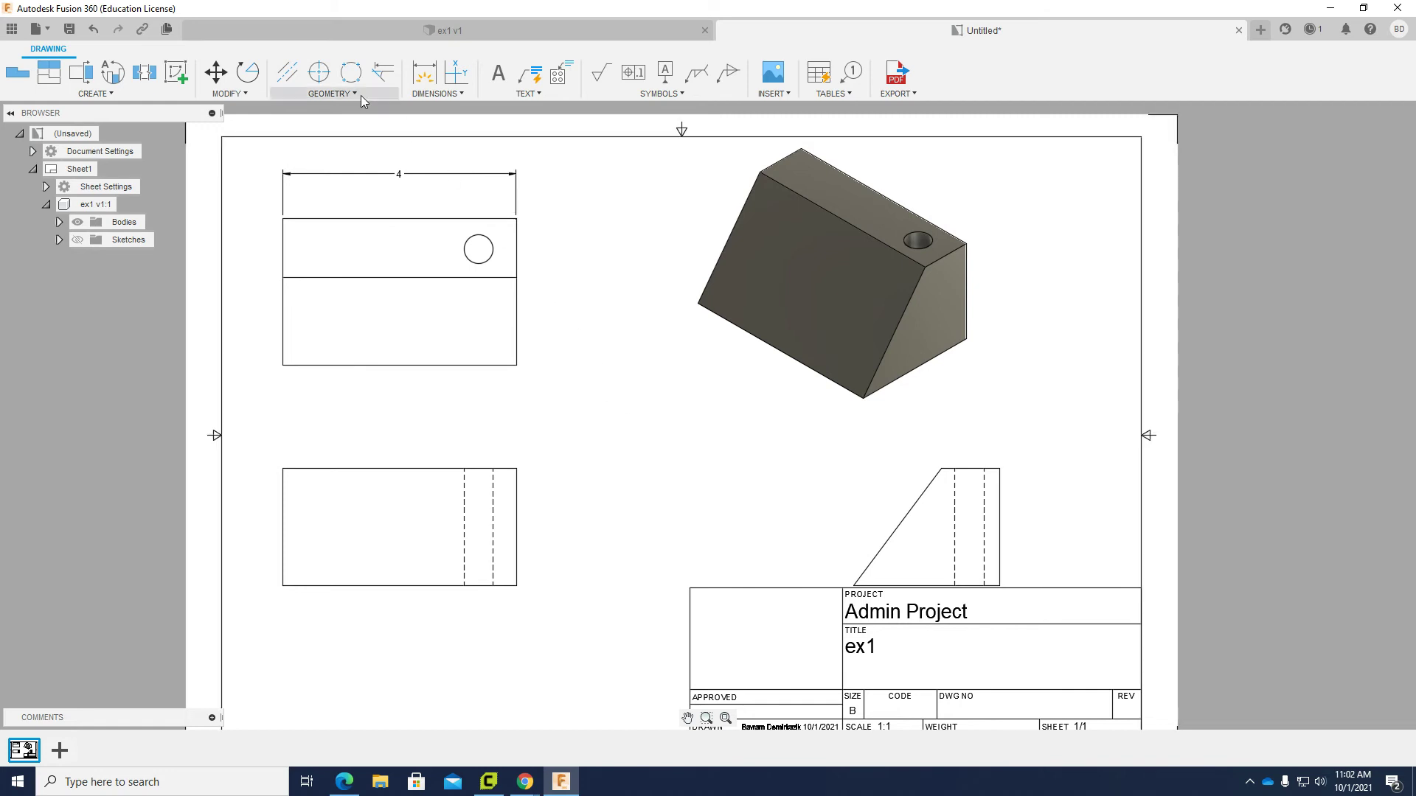
Add a center mark to the hole in the top view.
left_click(329, 81)
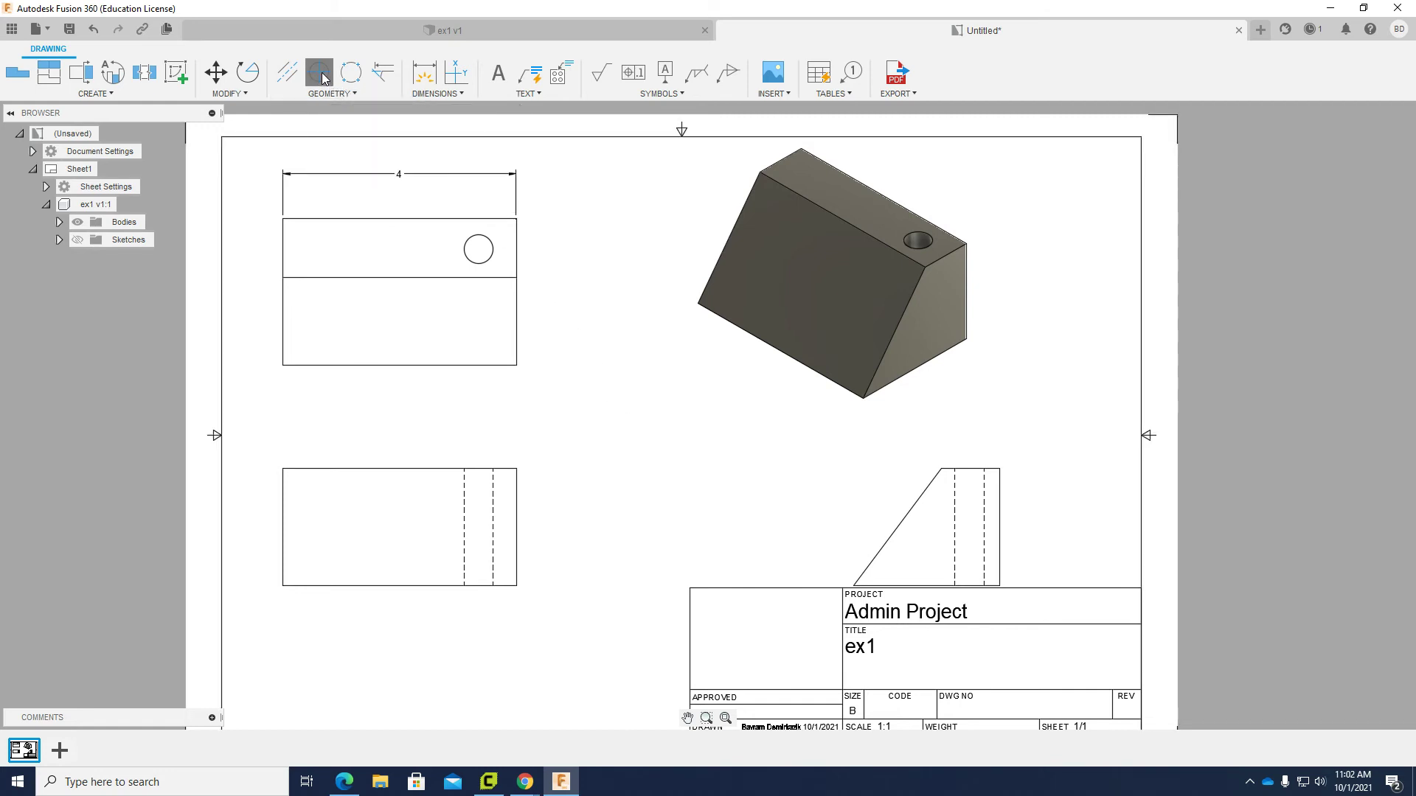
left_click(465, 256)
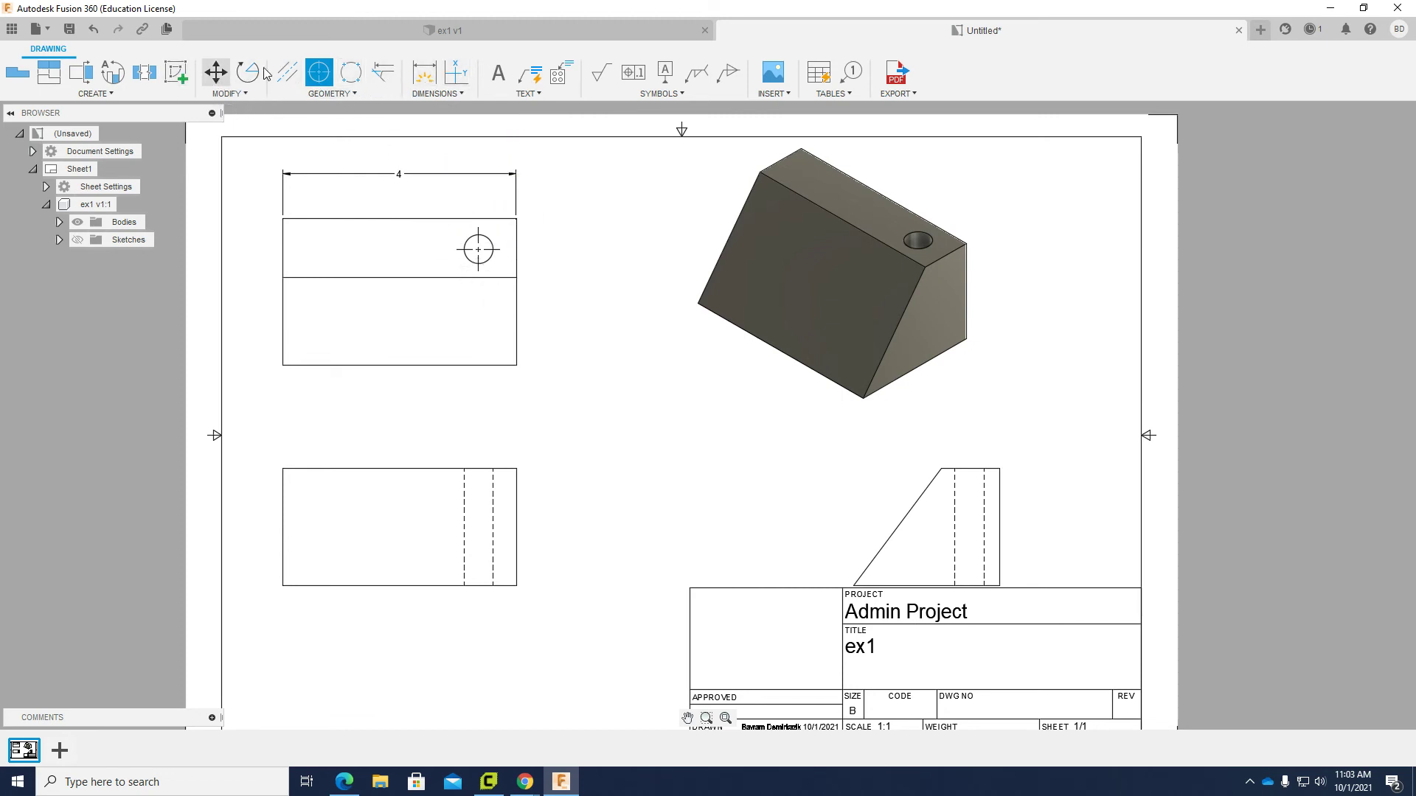
Dimension the hole's diameter in the top view, placing the dimension outside the view's upper corner.
left_click(427, 81)
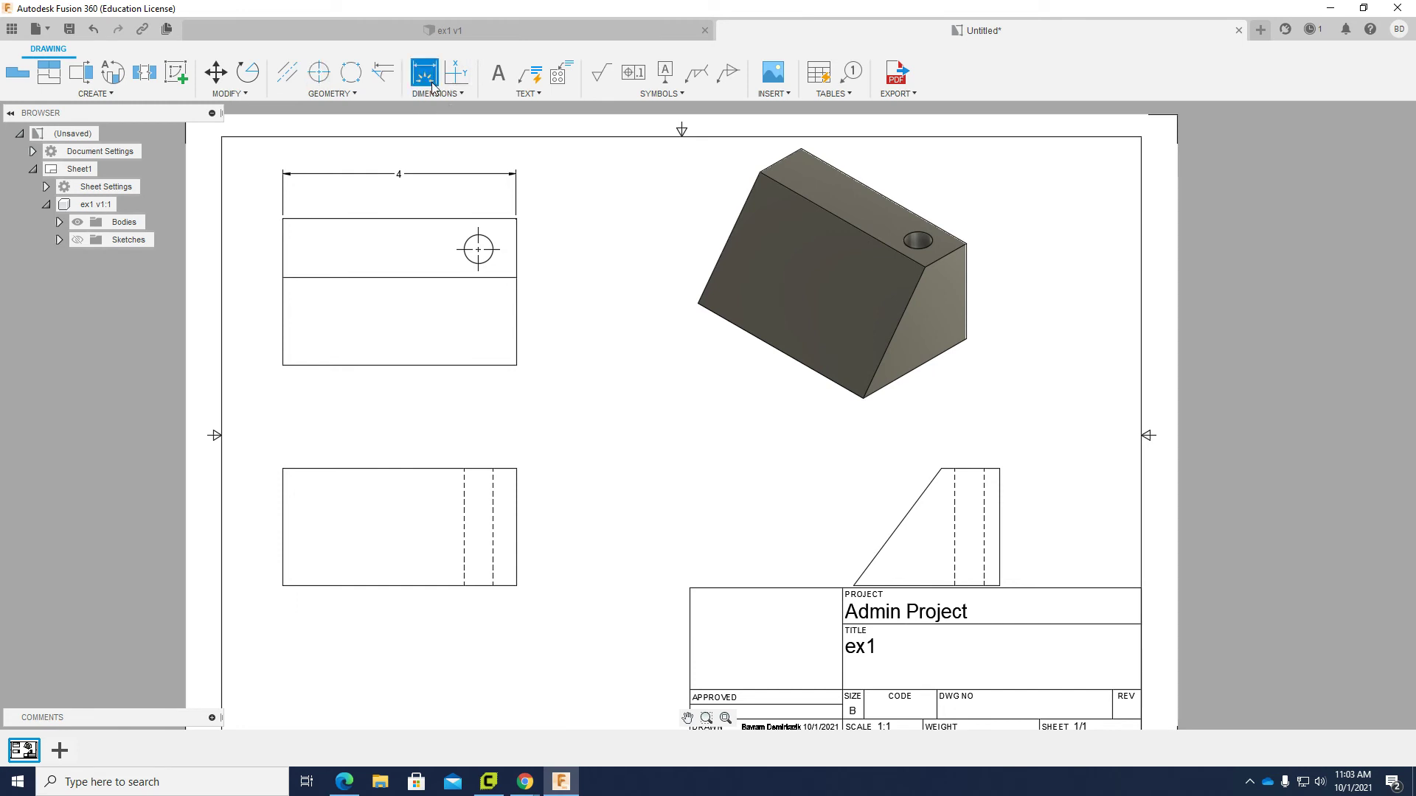
left_click(494, 269)
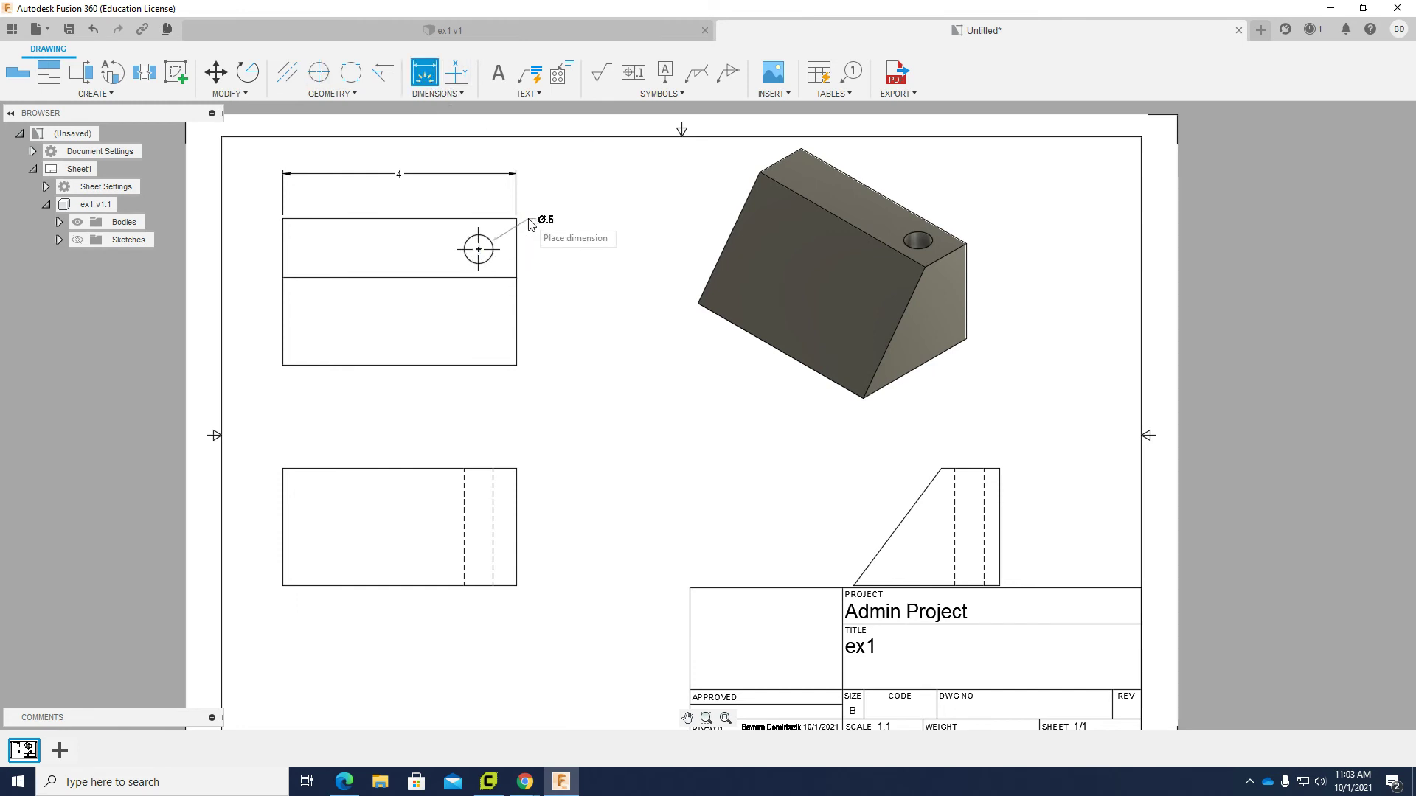
left_click(549, 191)
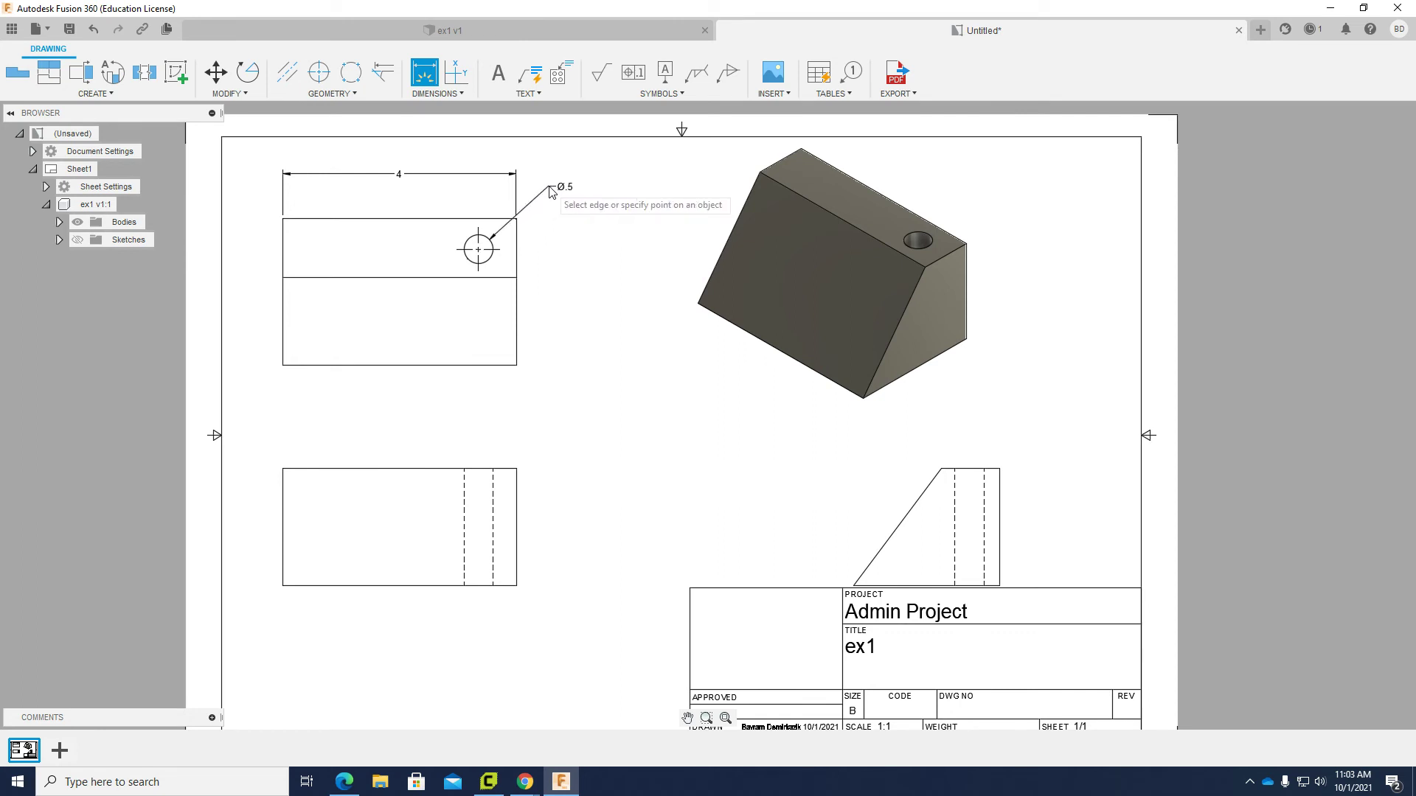
Dimension the vertical and horizontal distances from the hole's center to the nearest upper corner of the top view.
left_click(478, 250)
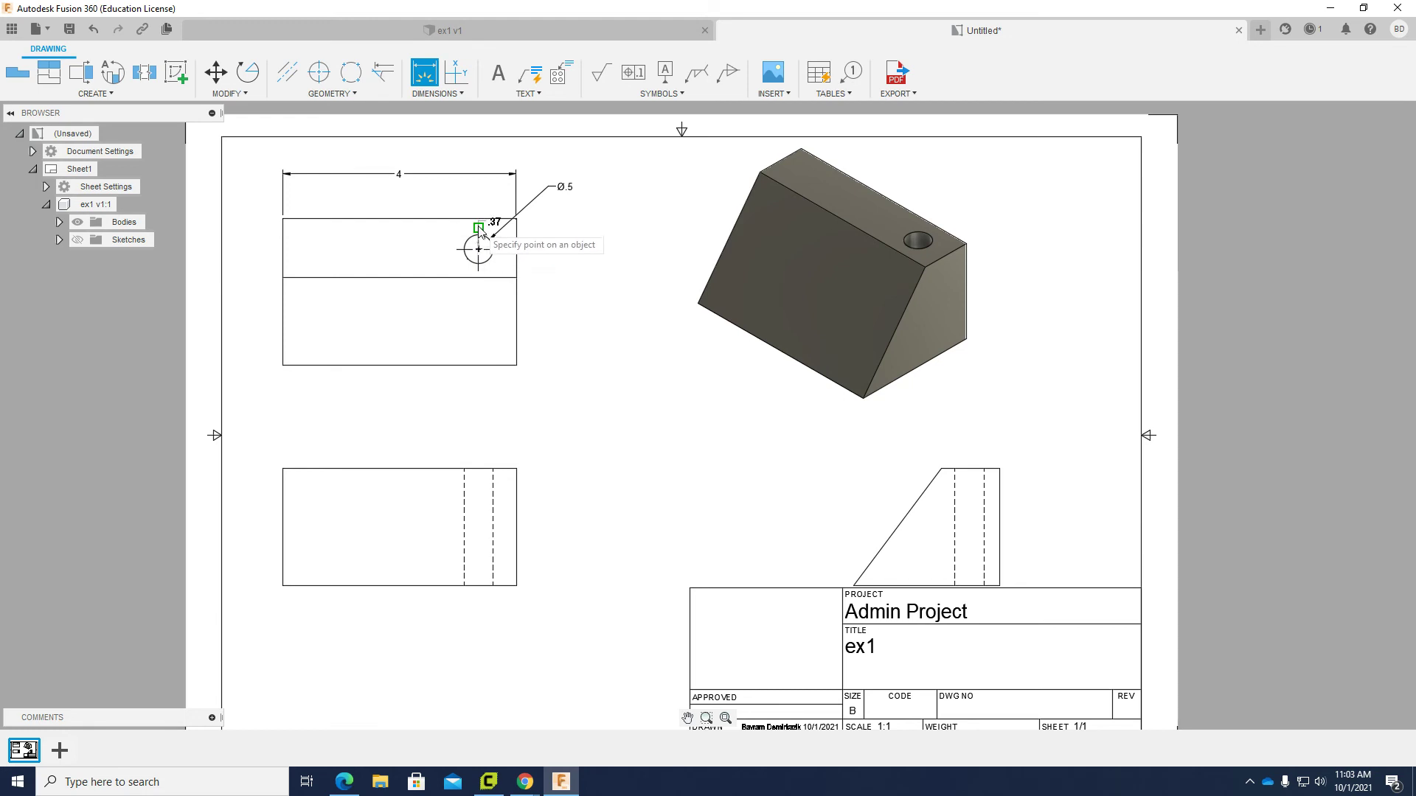
left_click(516, 219)
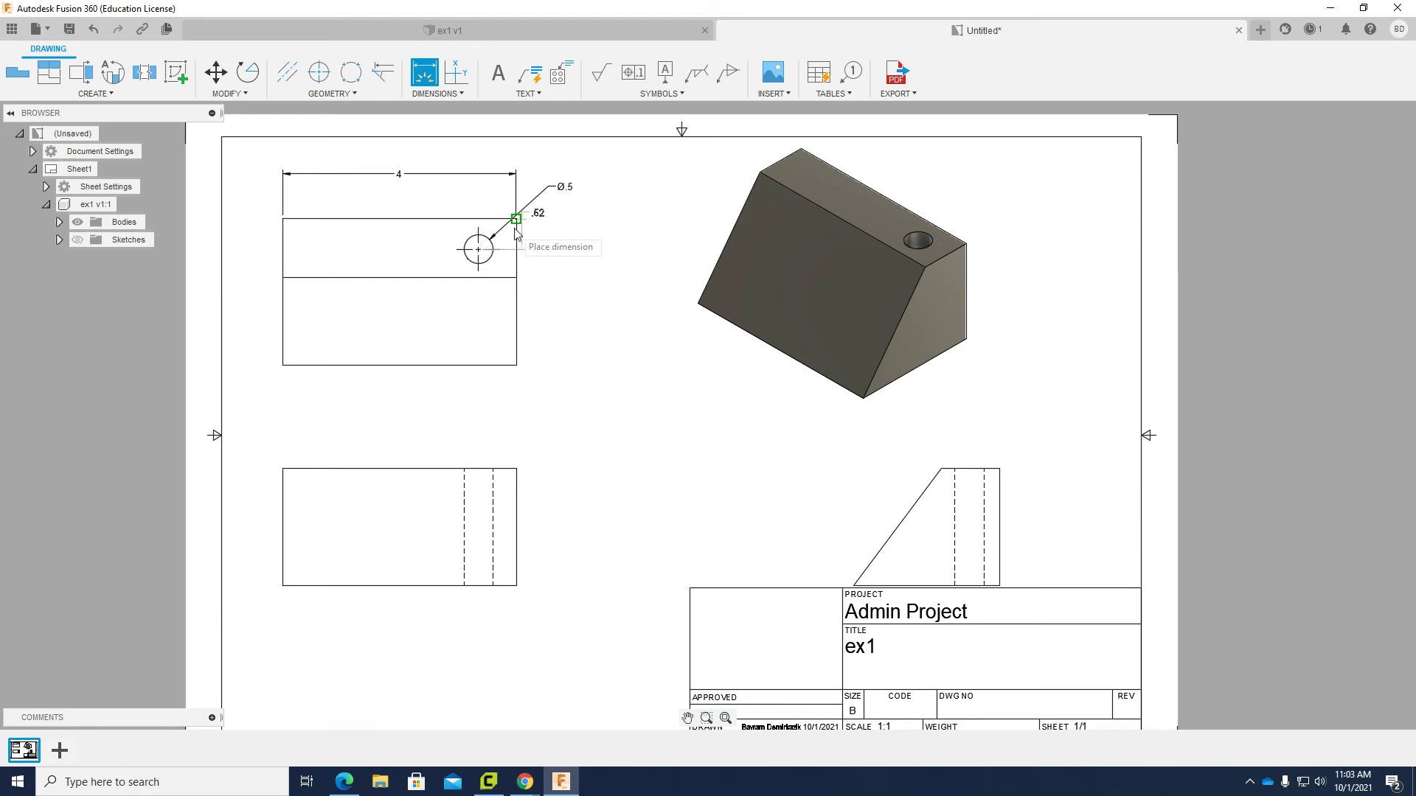
left_click(565, 235)
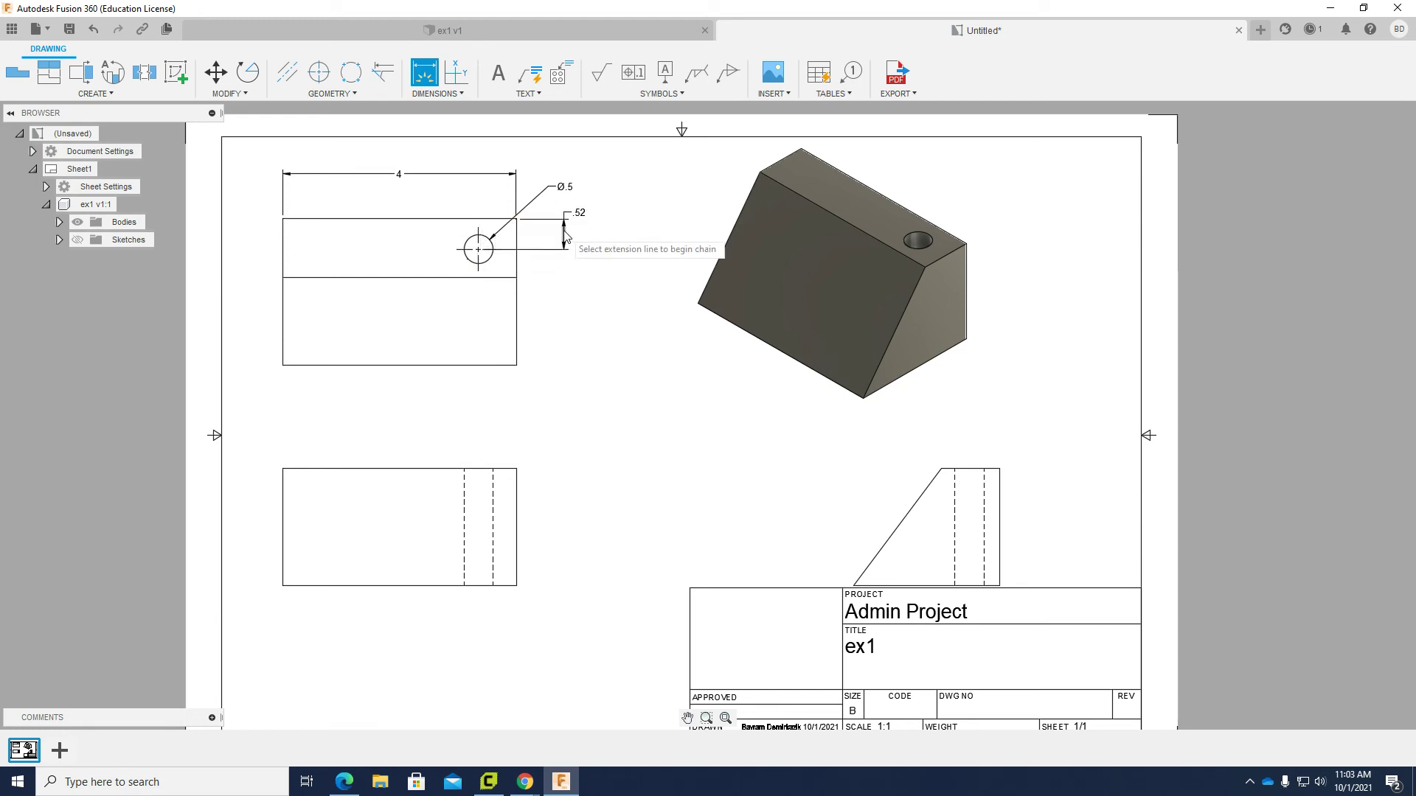
left_click(478, 250)
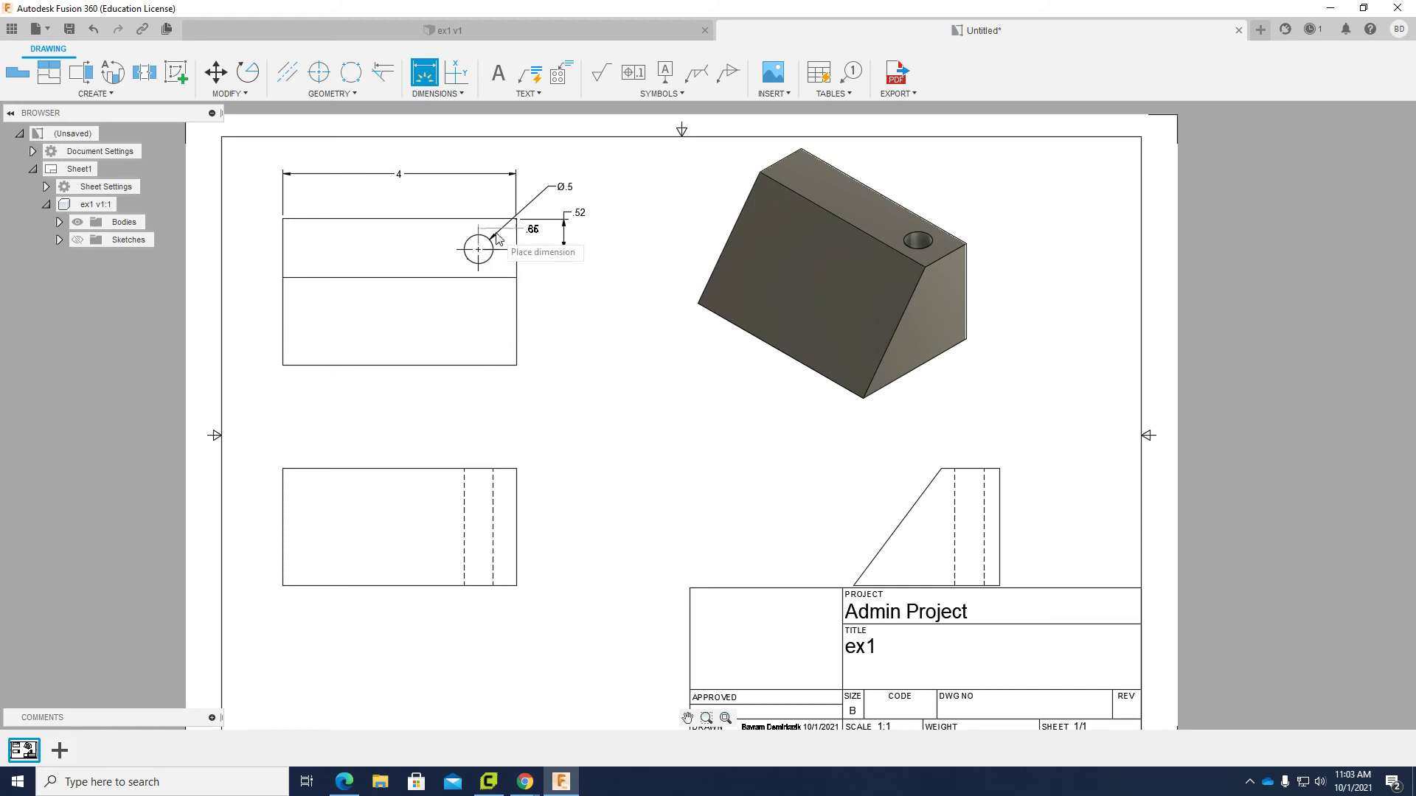
left_click(516, 221)
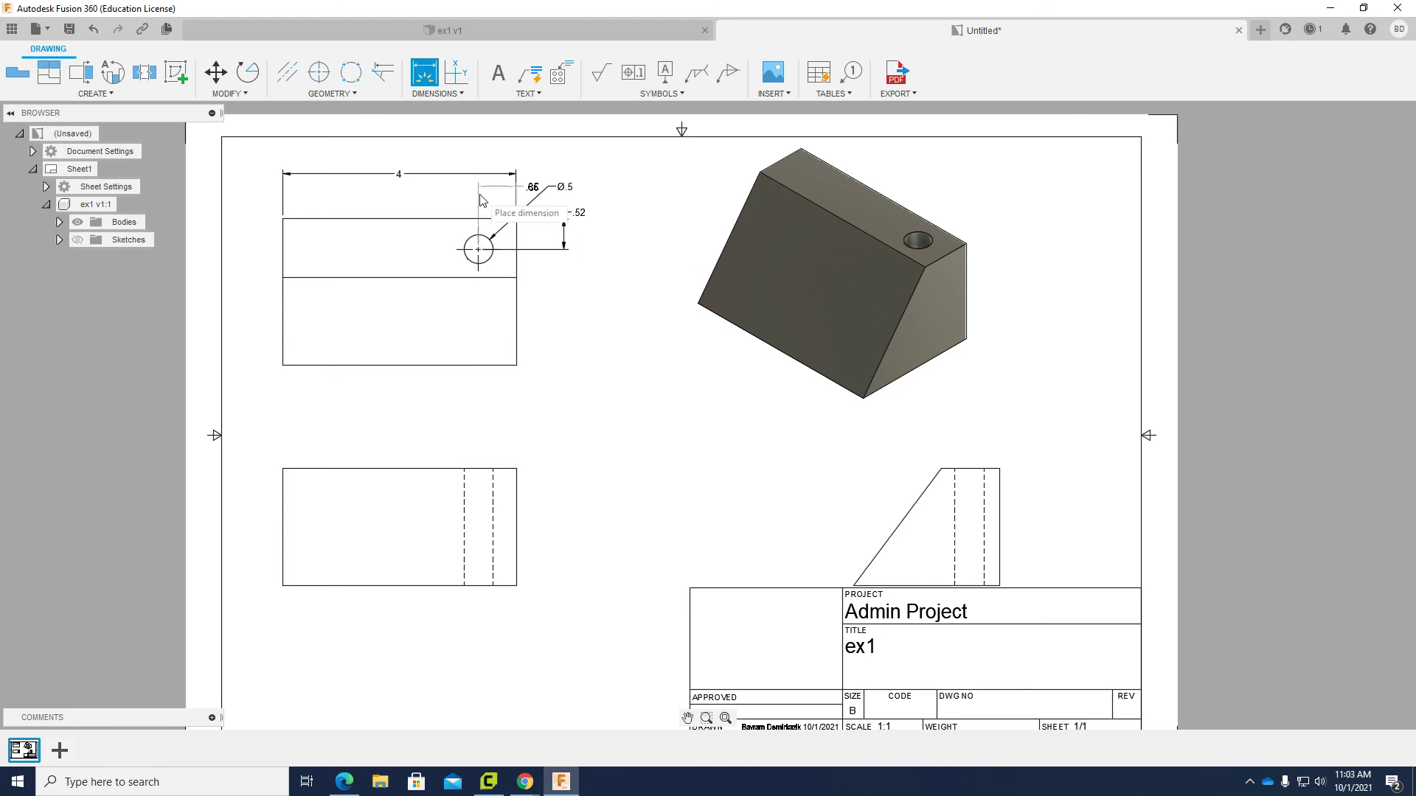
left_click(480, 195)
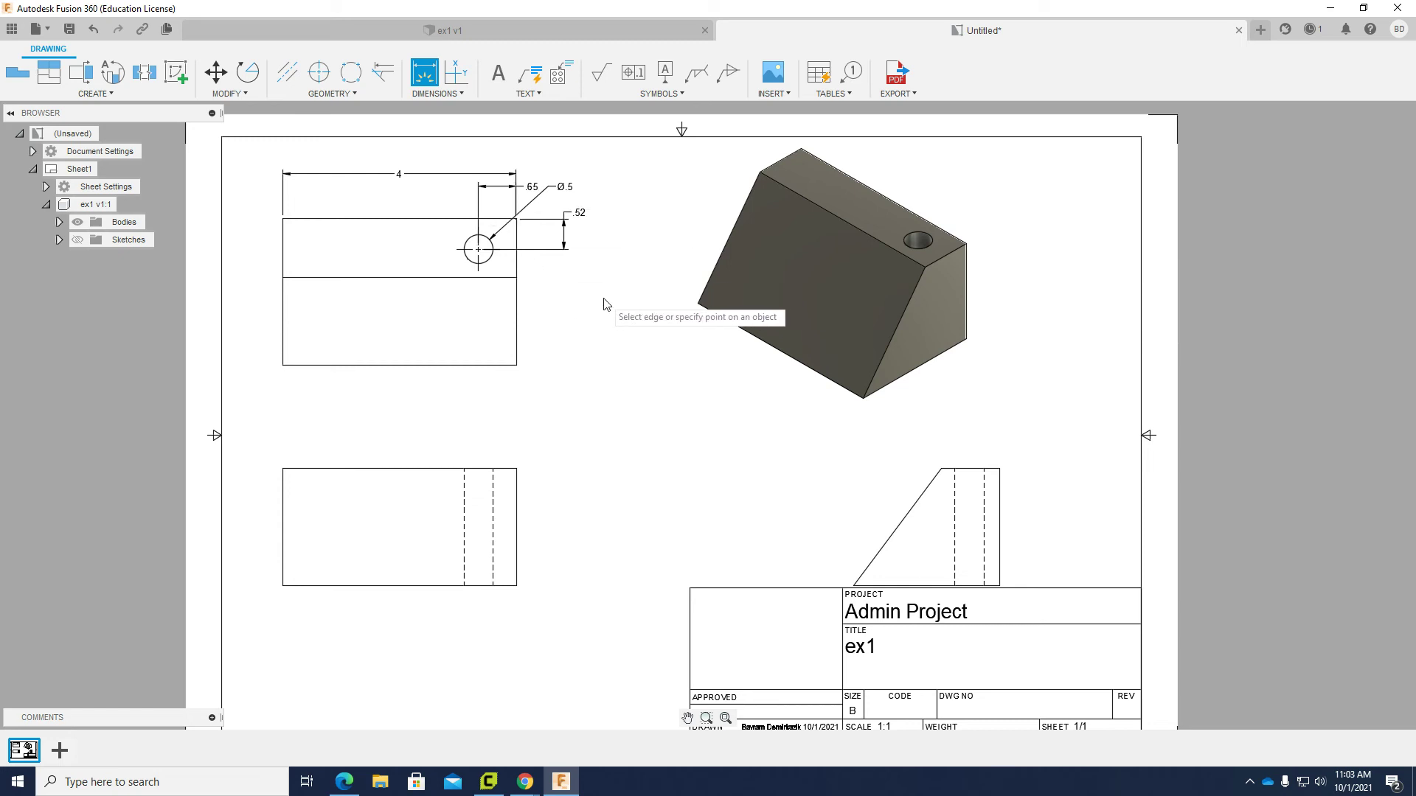
key("Escape")
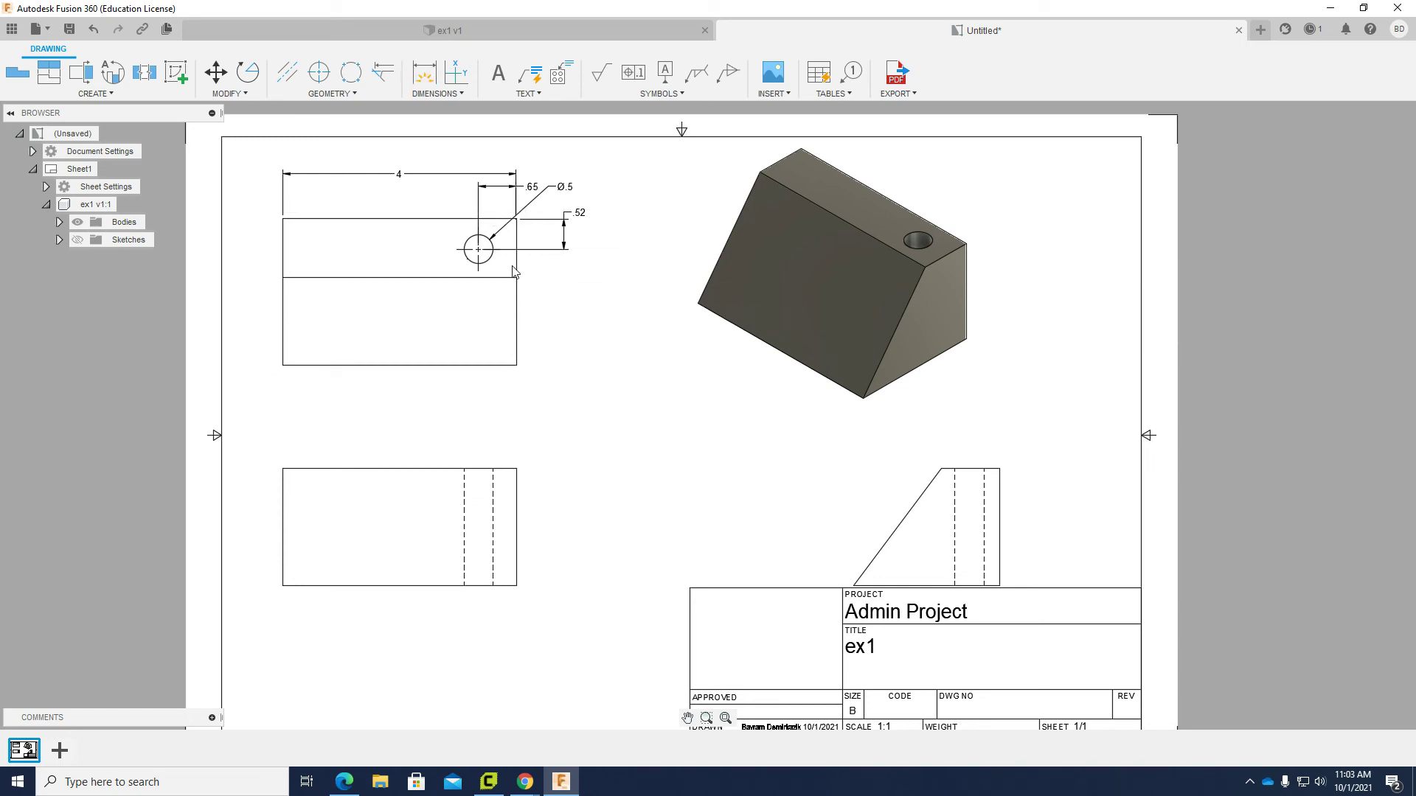
Move the text of the hole's horizontal and vertical position dimensions so each sits between its own extension lines.
left_click(499, 193)
left_click_drag(531, 190, 497, 187)
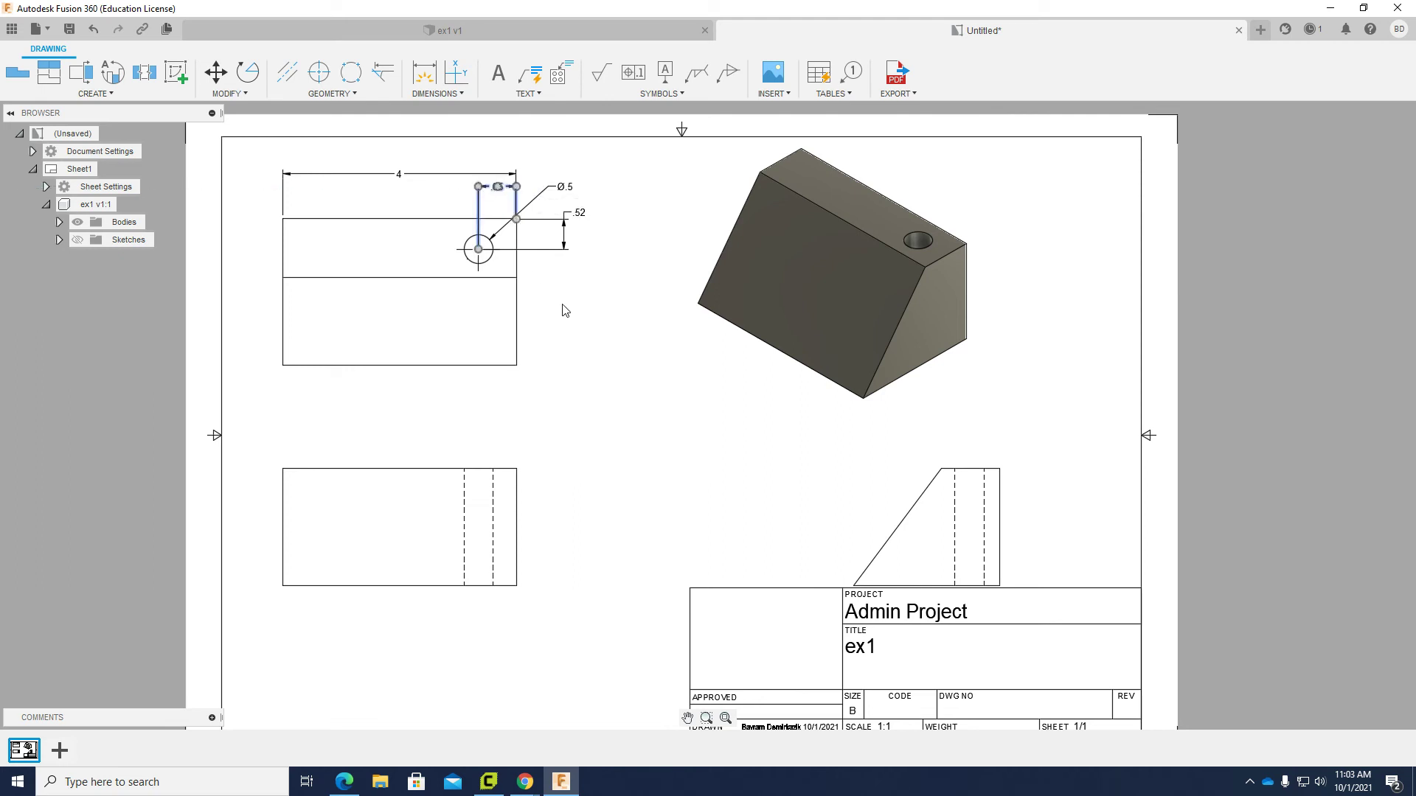
left_click(582, 223)
left_click_drag(582, 221, 568, 292)
left_click(593, 418)
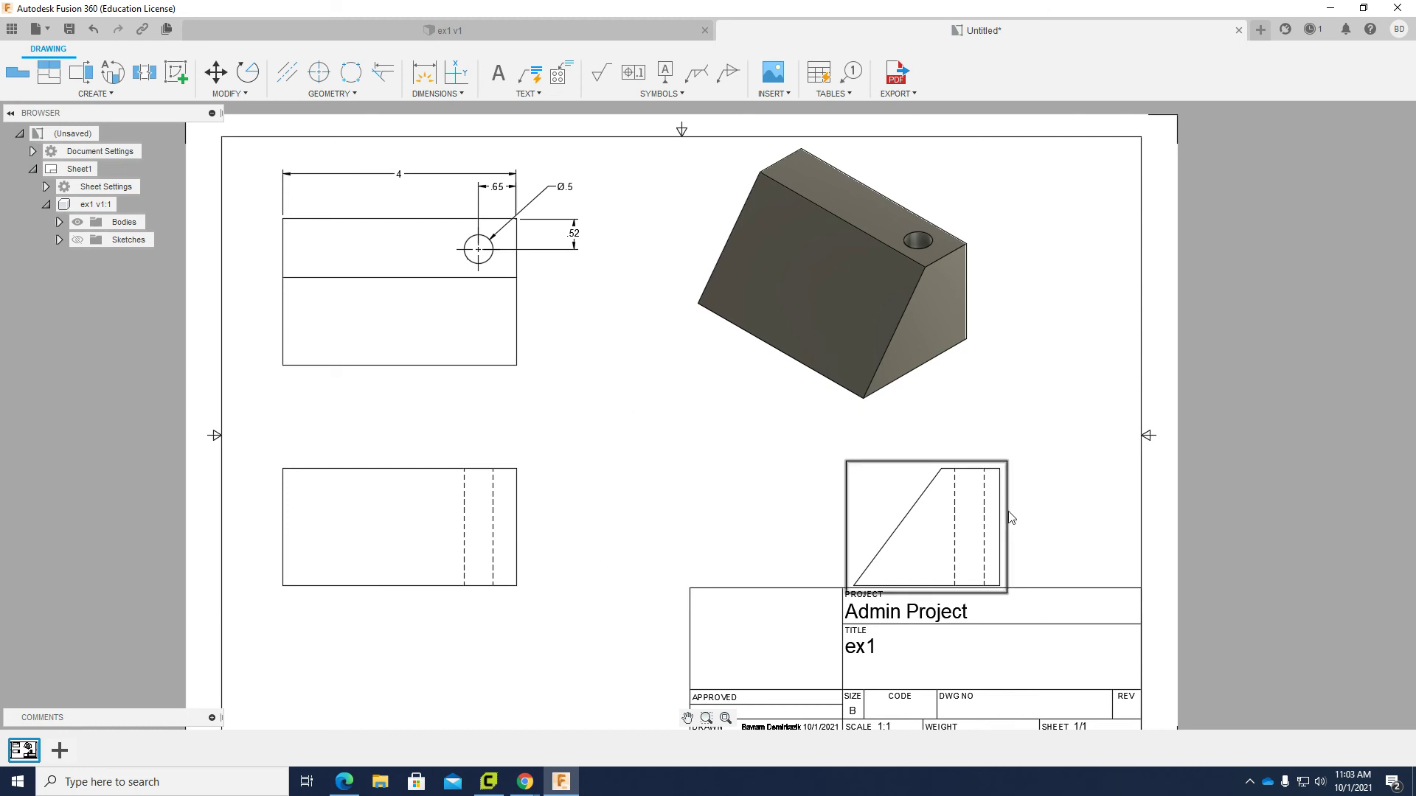
Dimension the side view's overall height and its slanted edge, placing both dimensions outside the view.
left_click(433, 75)
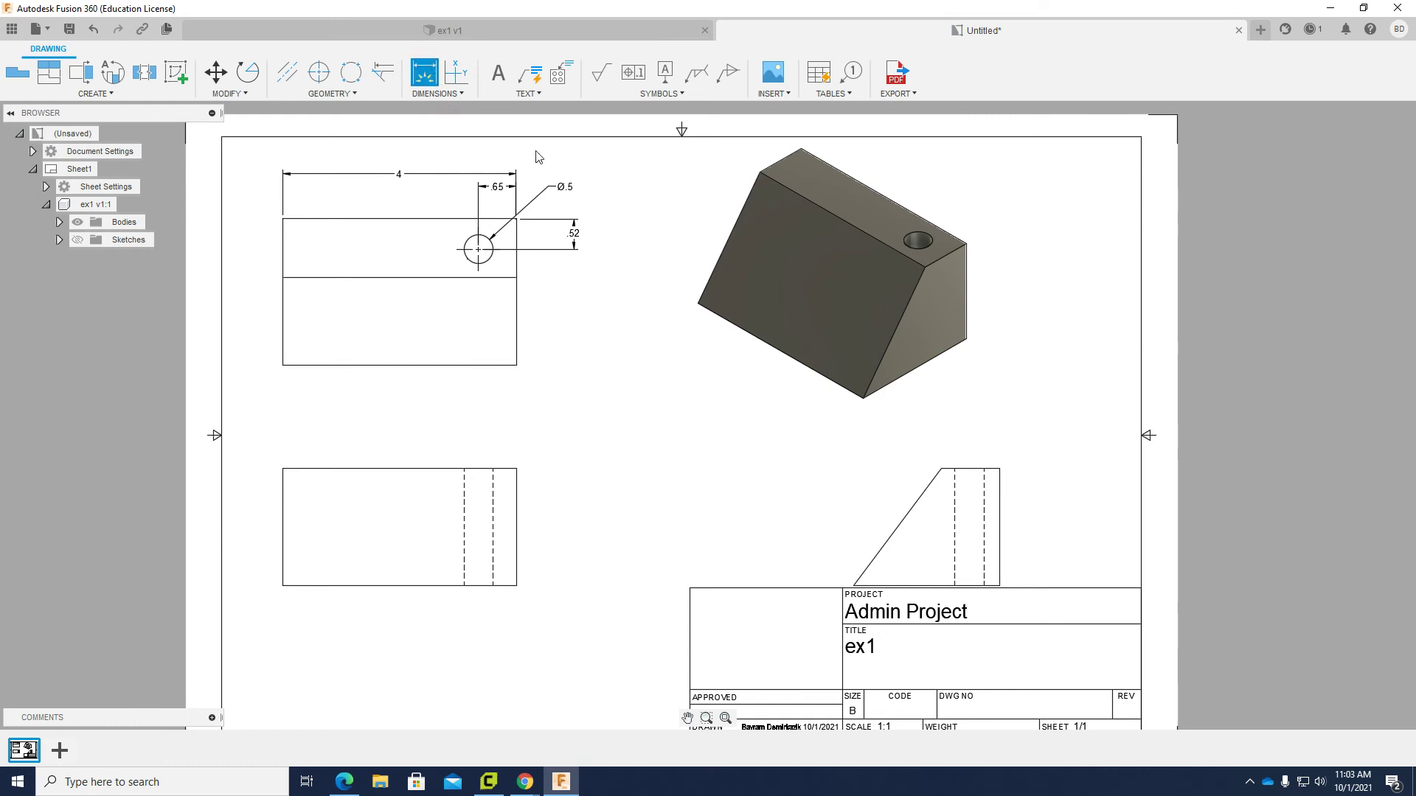
left_click(999, 527)
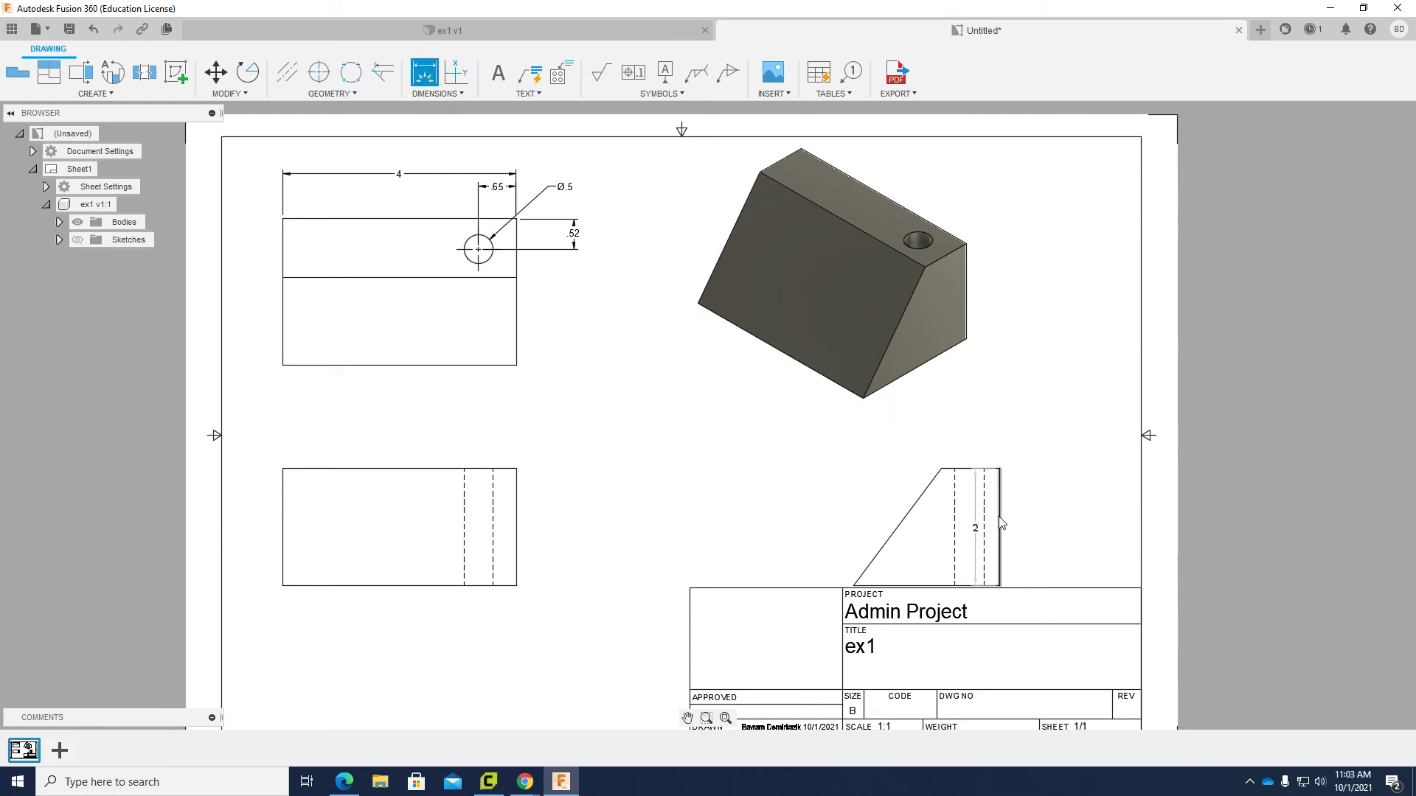
left_click(1041, 527)
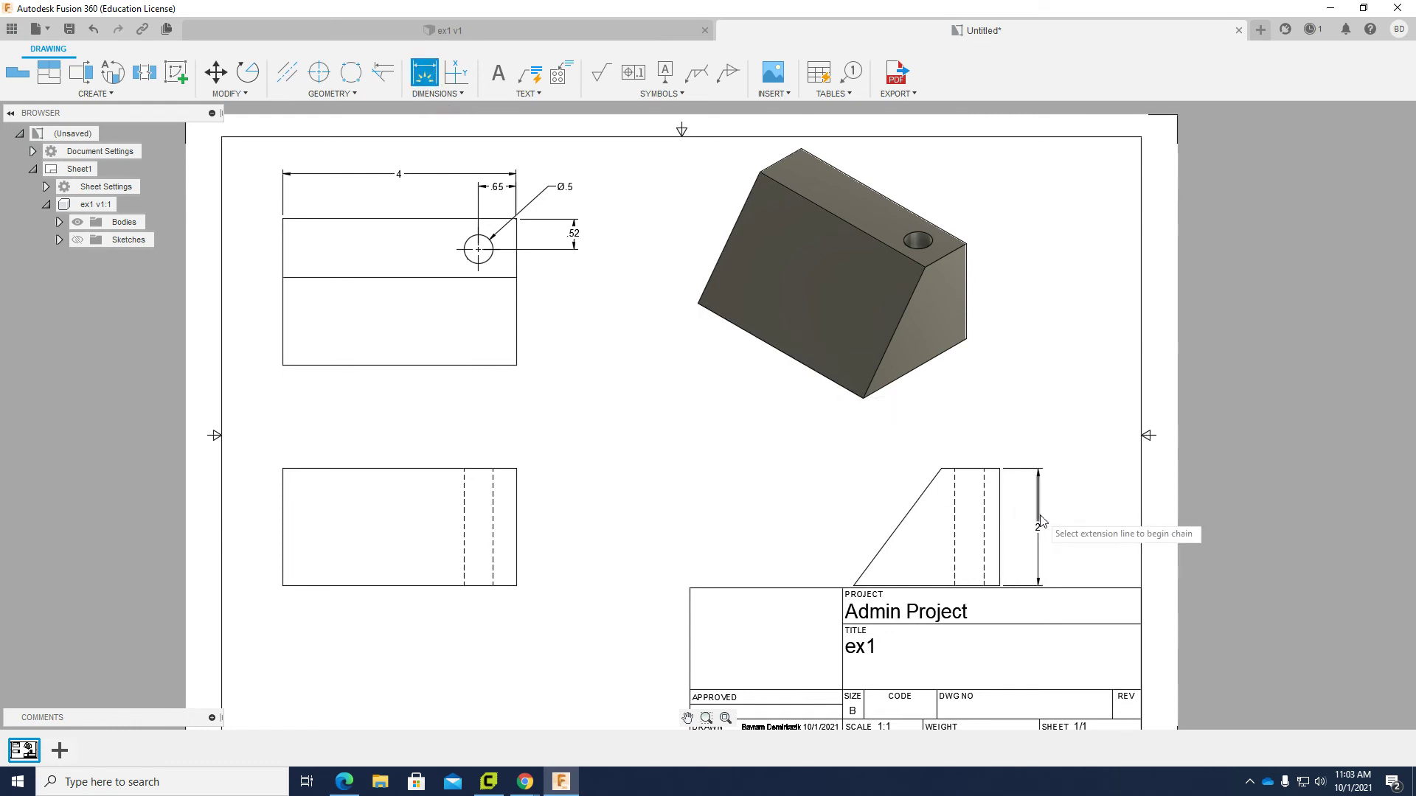
left_click(898, 526)
left_click(851, 501)
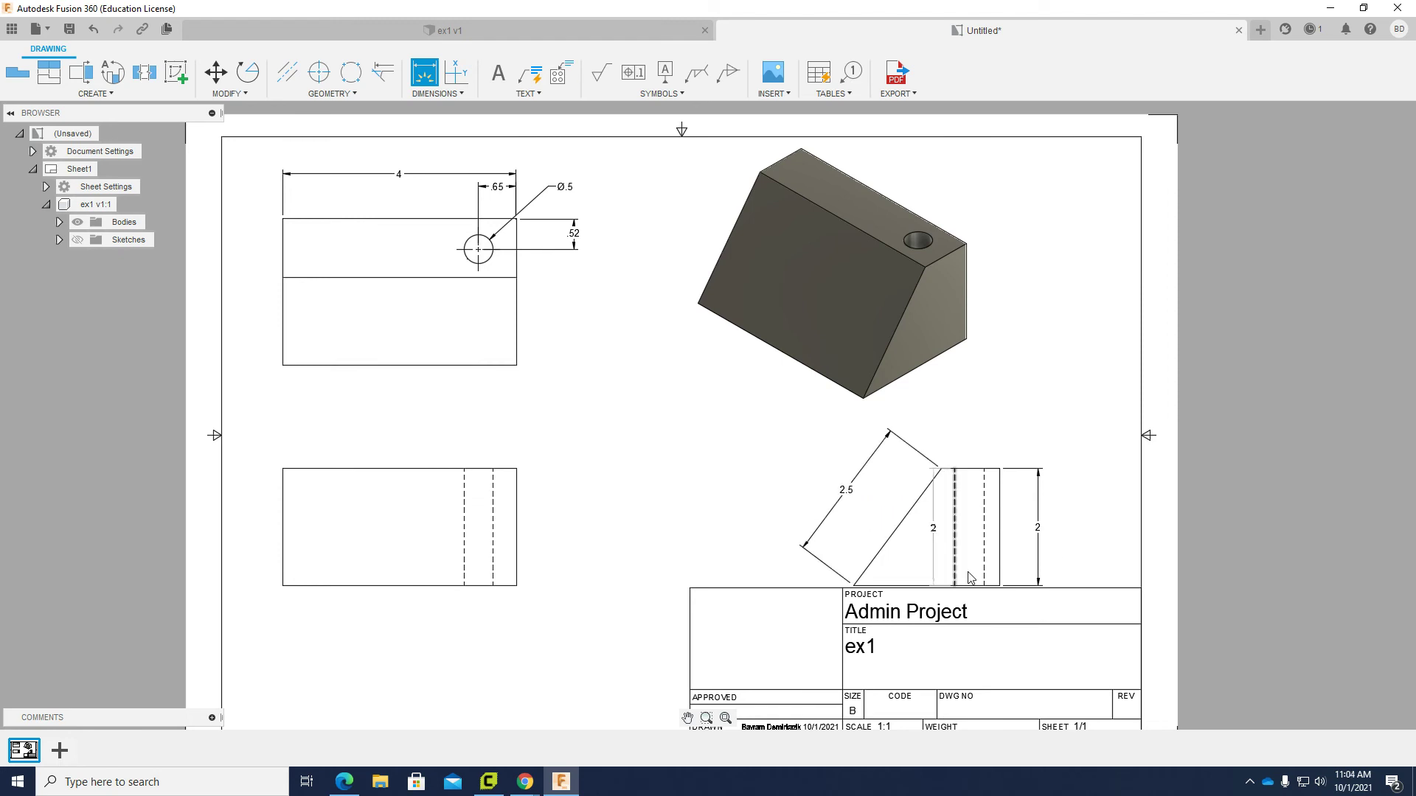
left_click(948, 588)
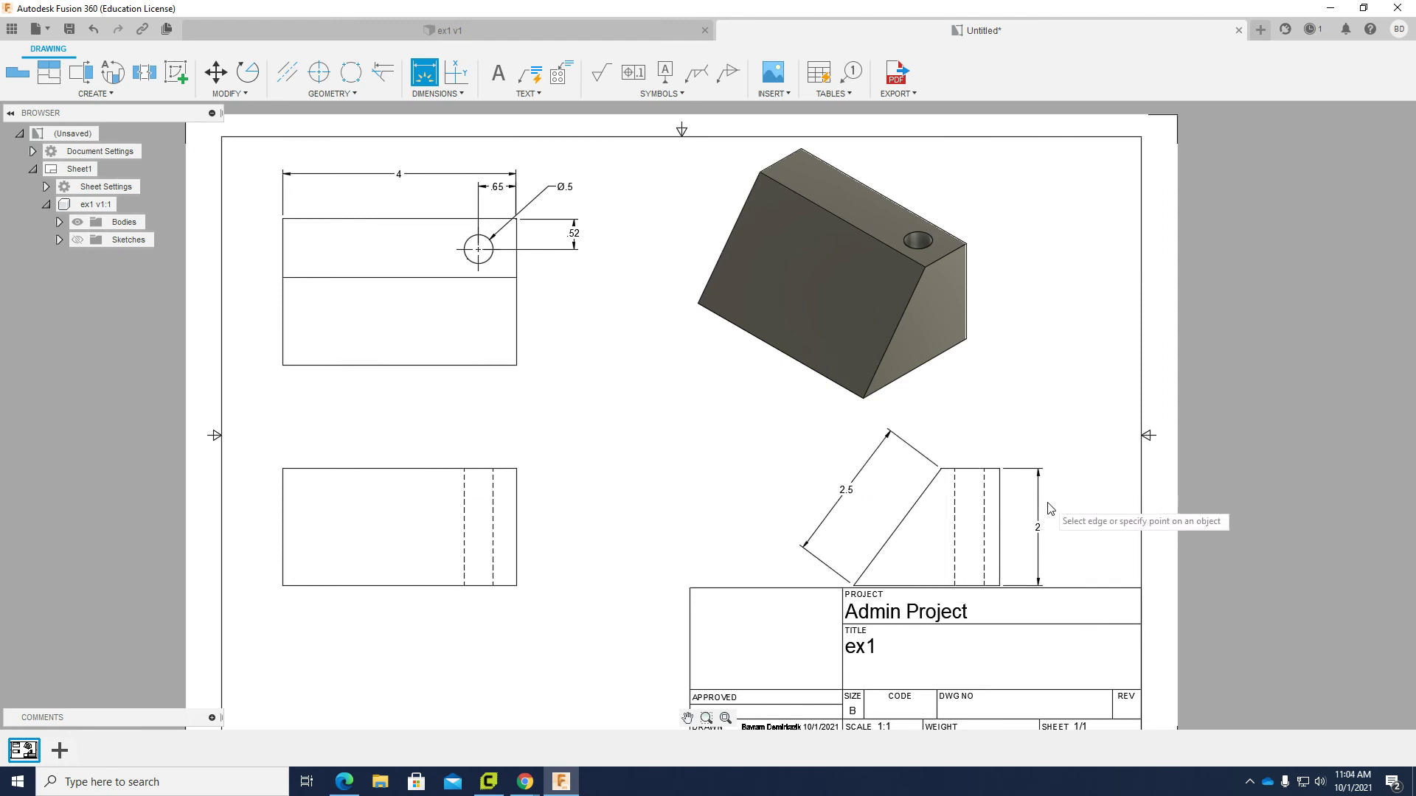
key("Escape")
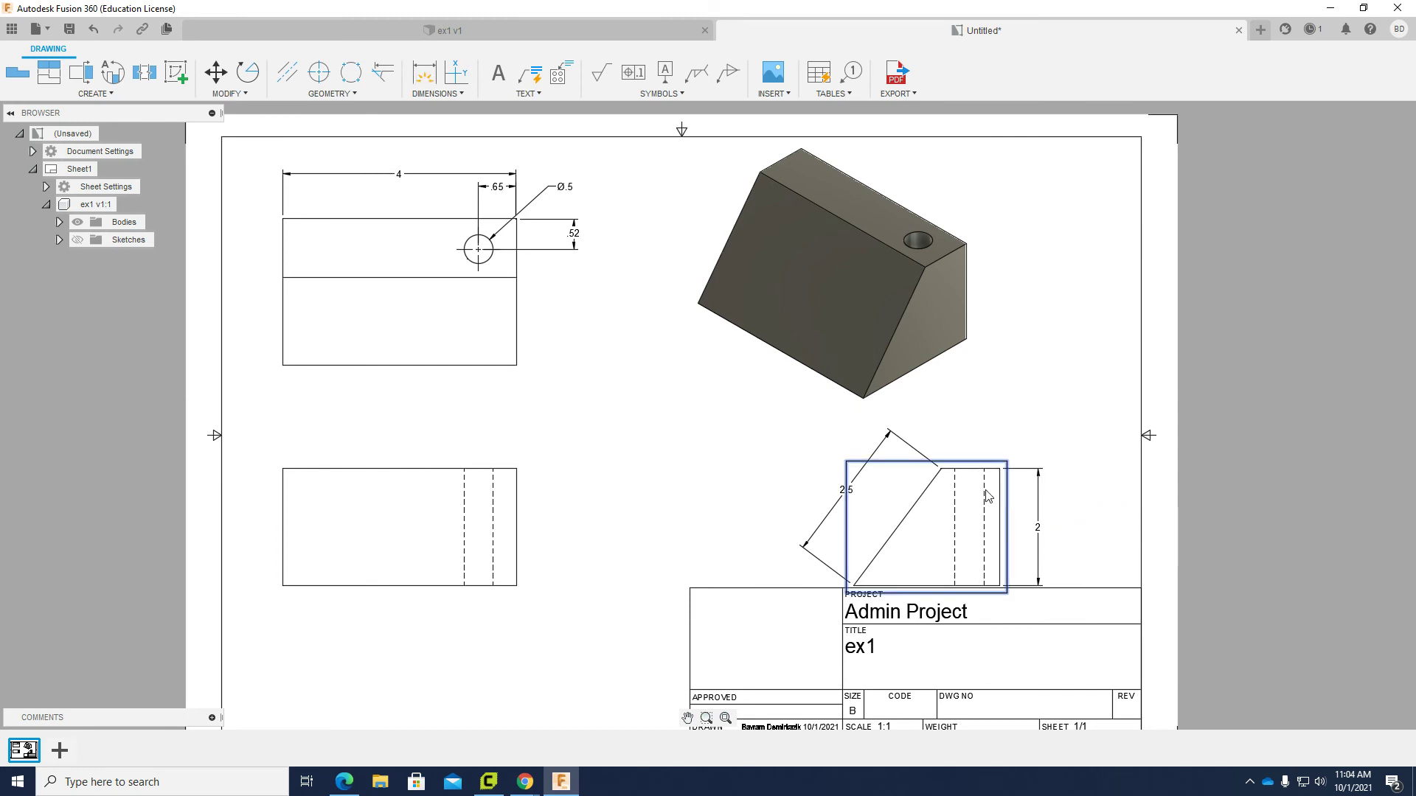
Shift the side and front views up away from the title block and dimension the side view's bottom edge just below it.
mouse_move(968, 463)
left_mouse_down()
mouse_move(973, 427)
mouse_move(964, 440)
left_mouse_up()
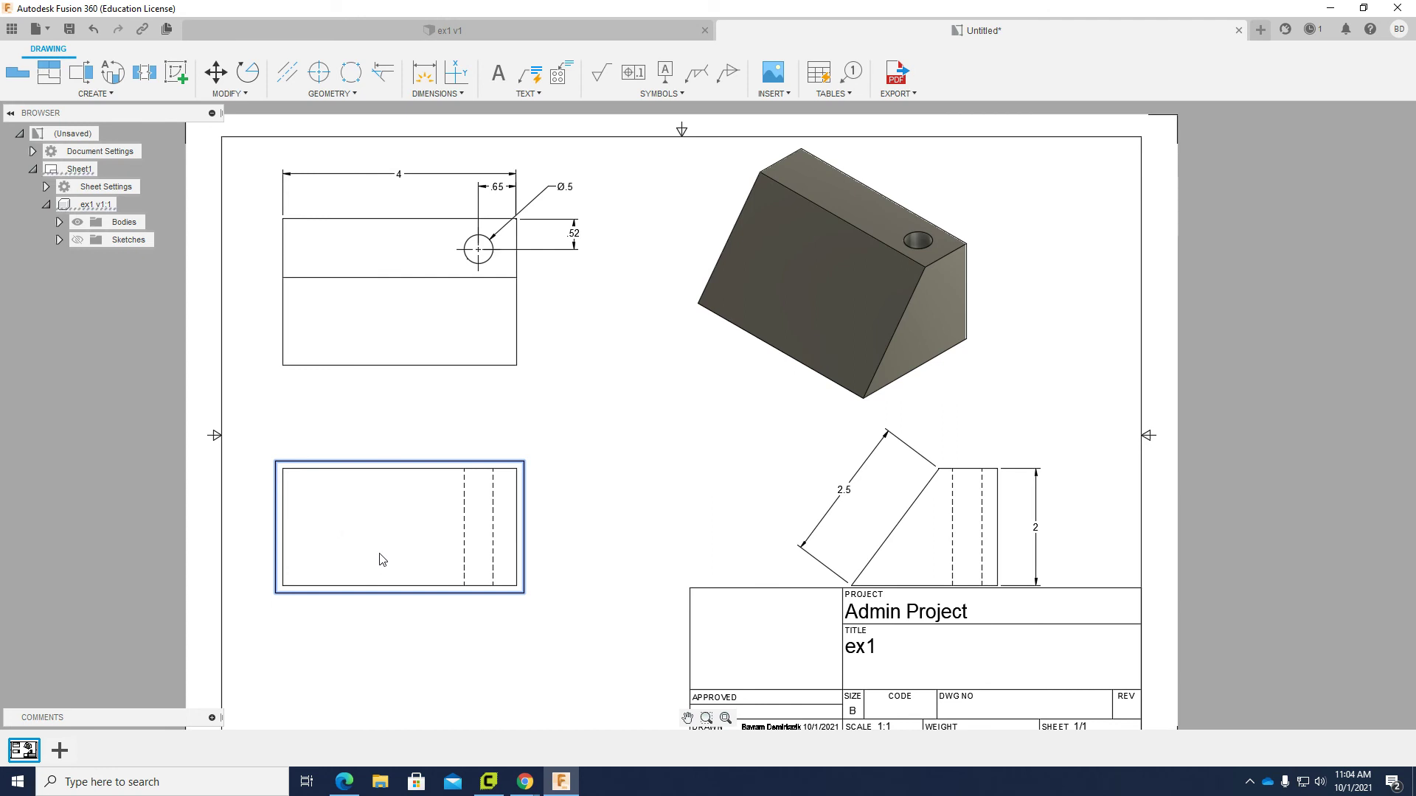
left_click_drag(383, 466, 385, 442)
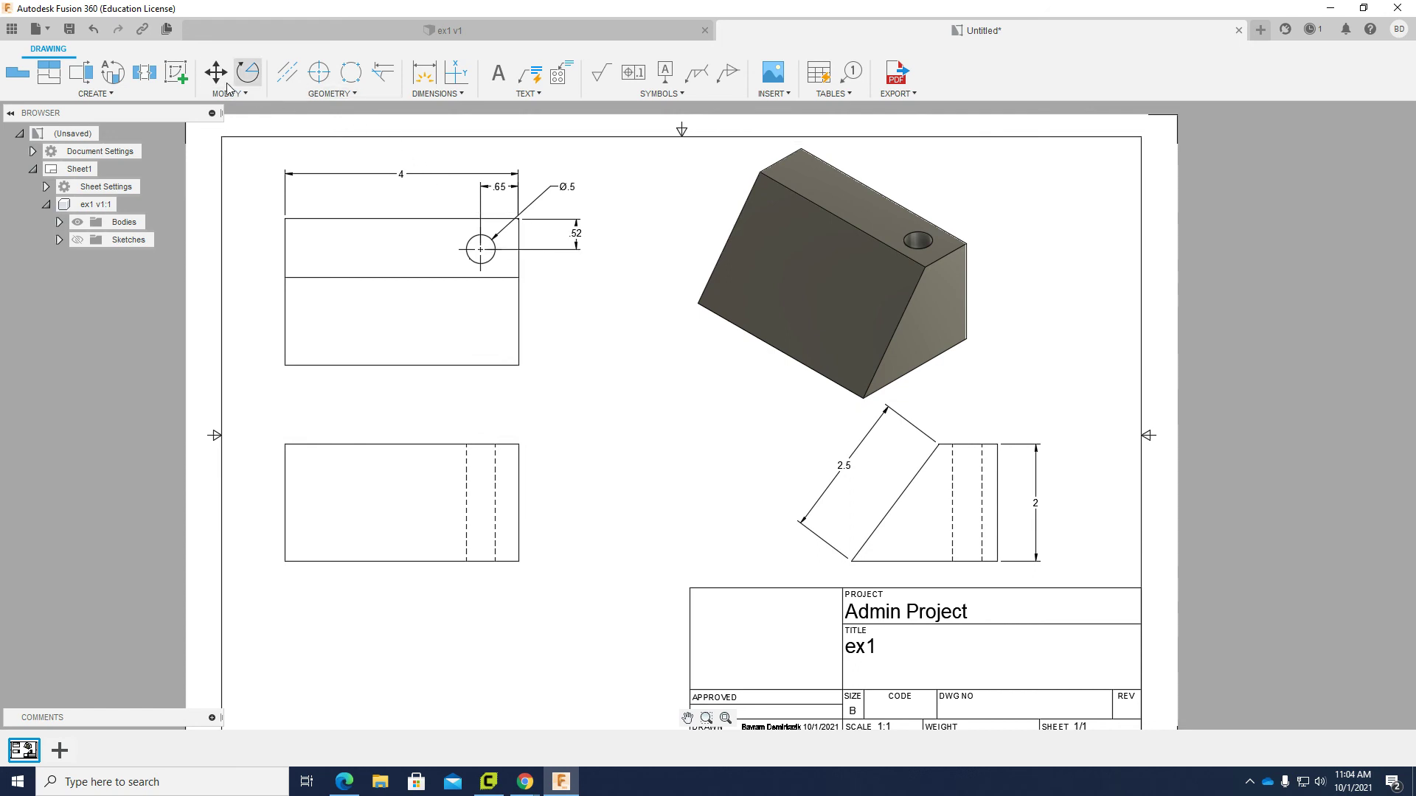
left_click(414, 77)
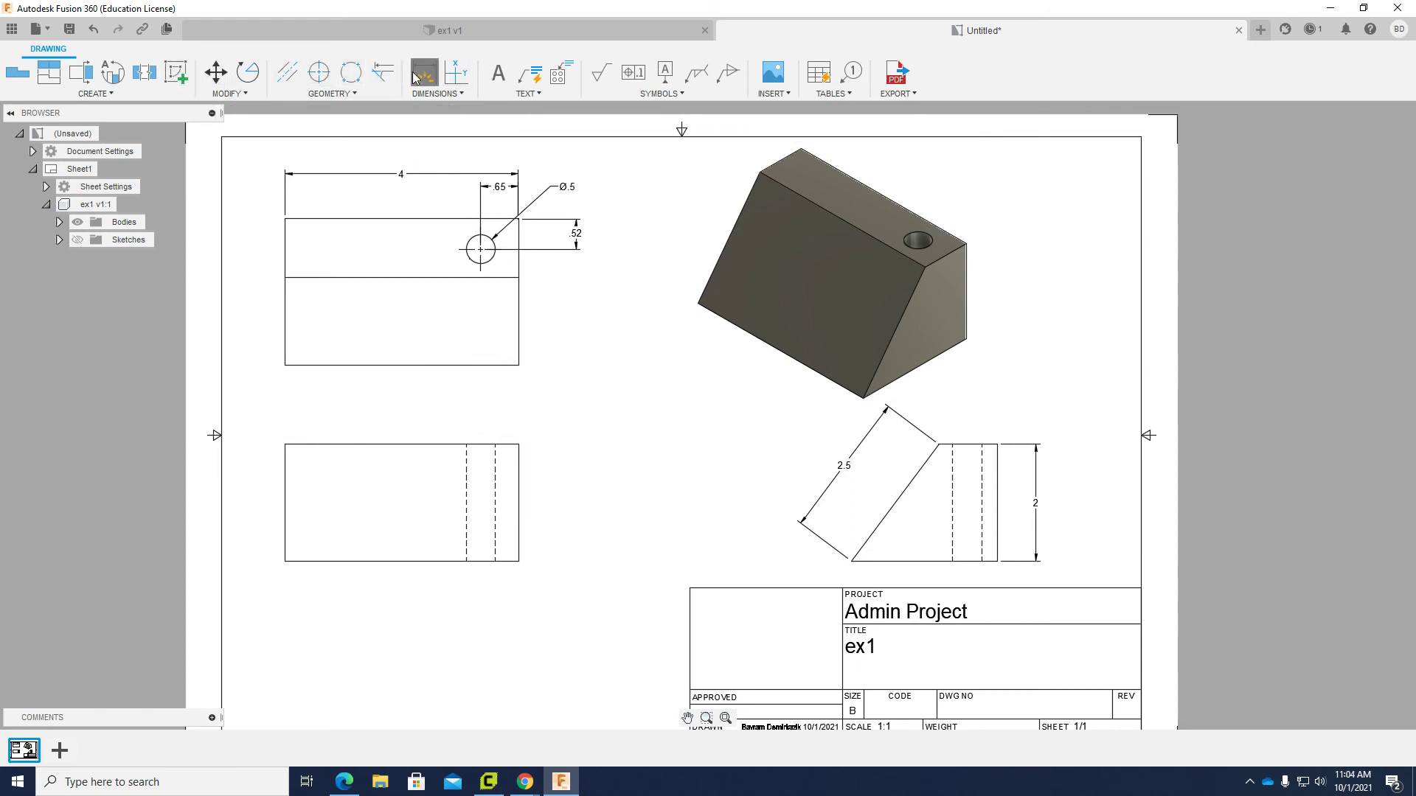
left_click(922, 561)
left_click(922, 581)
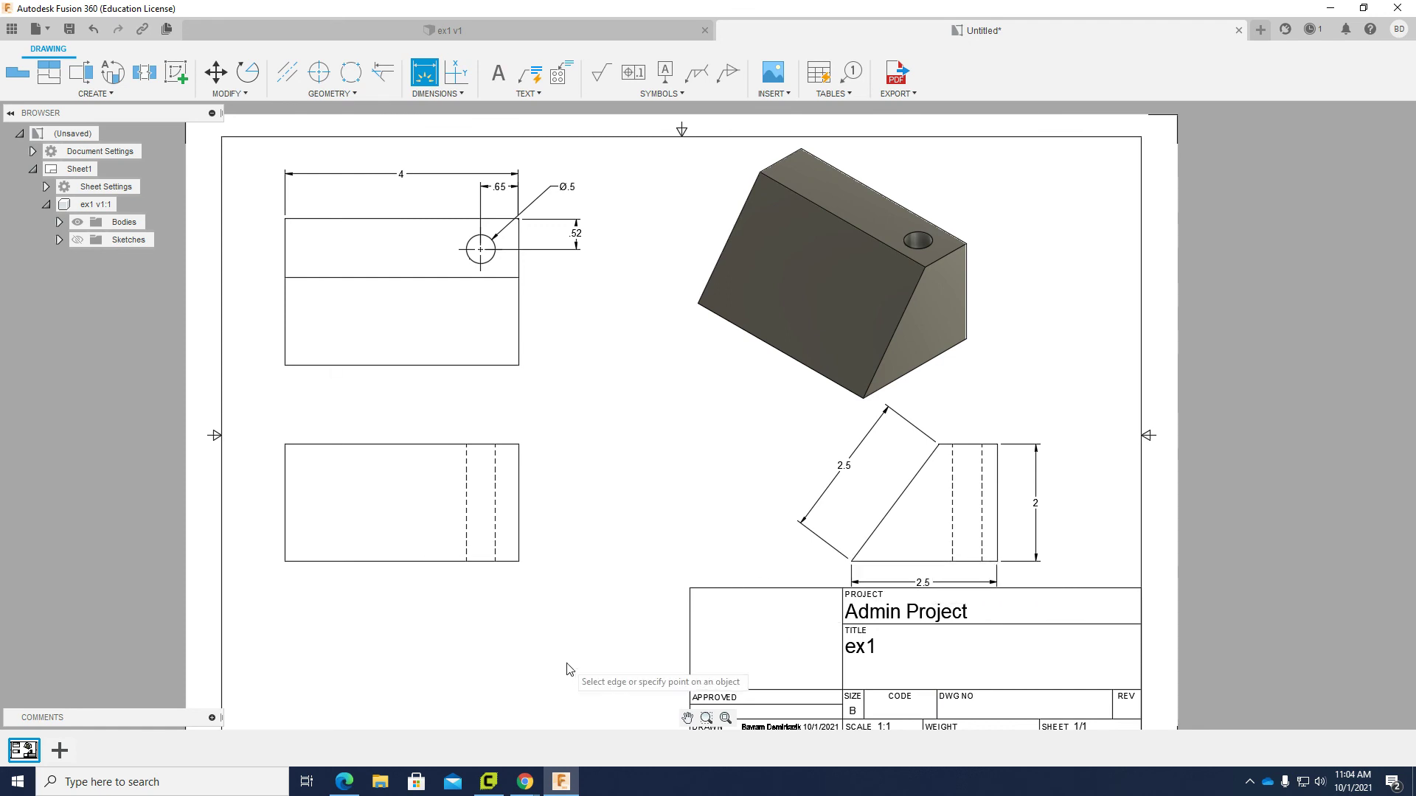
Check the practice drawing in the browser, return to Fusion 360 and delete the front view.
left_click(564, 783)
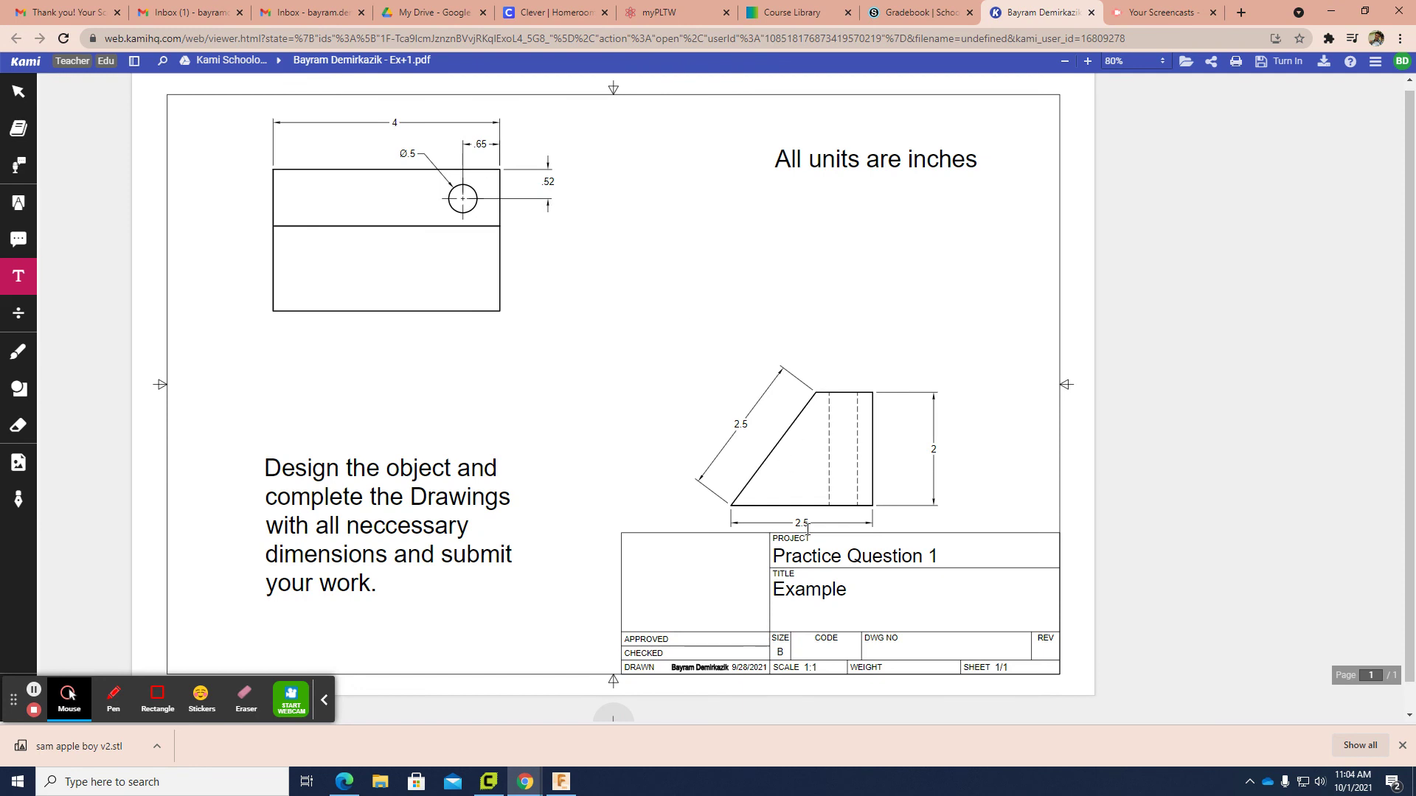
left_click(560, 782)
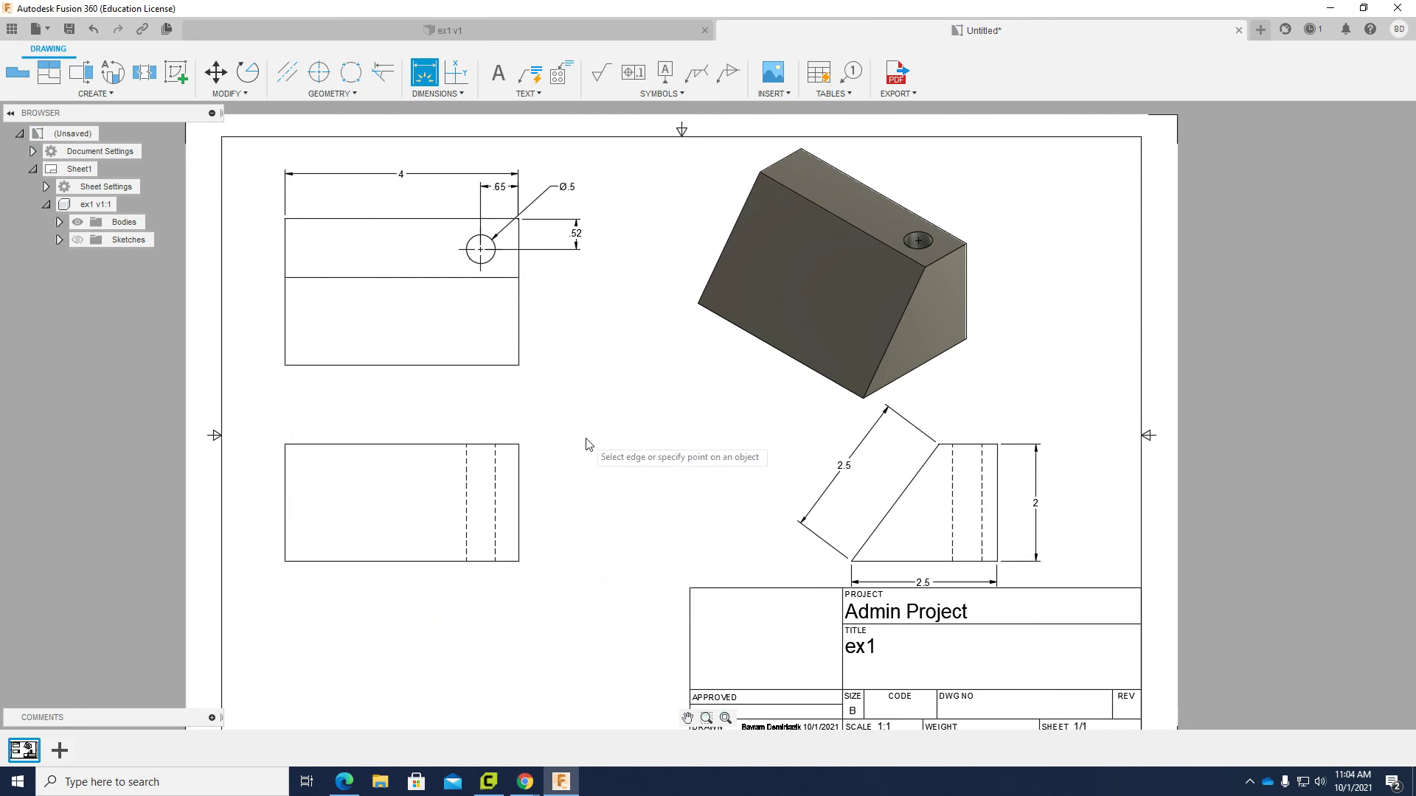
key("Escape")
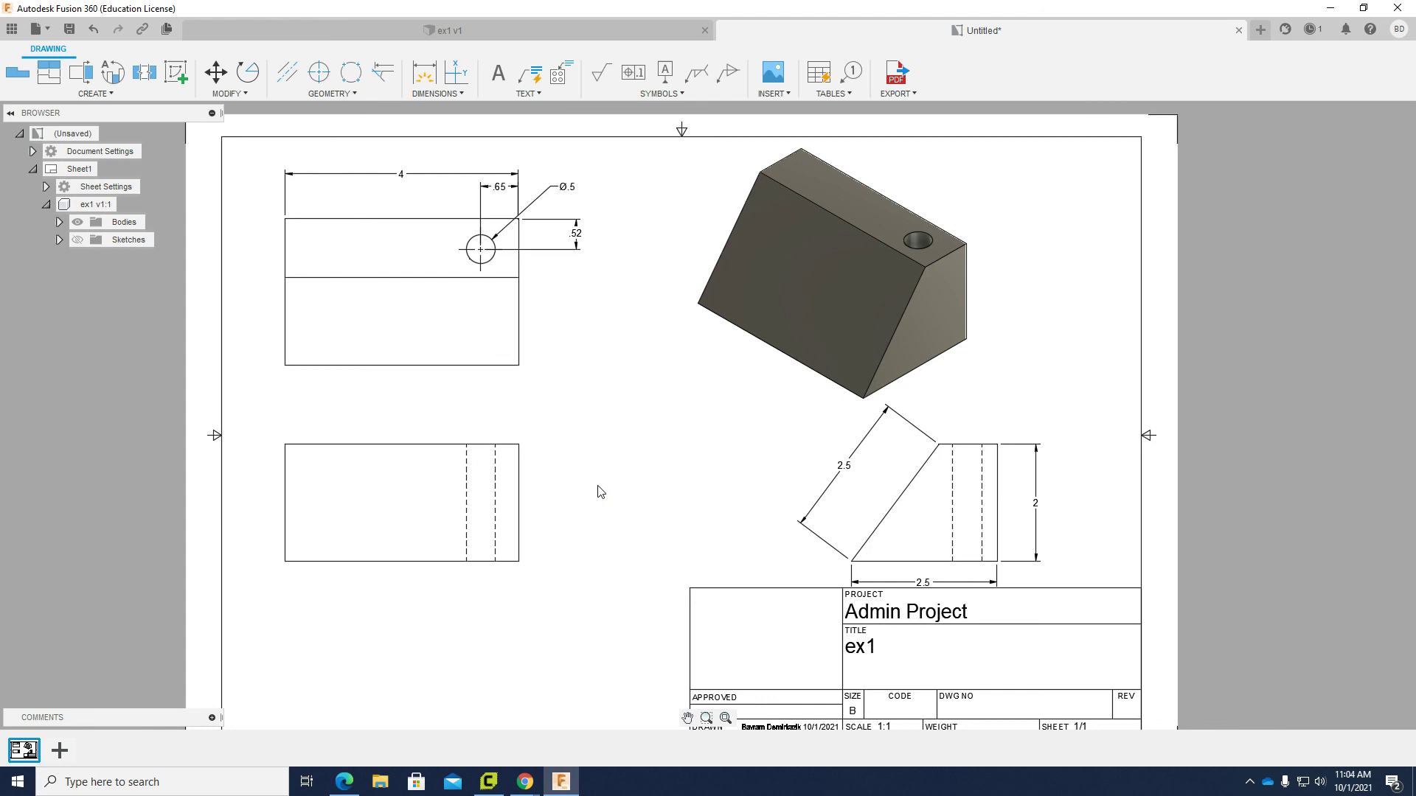
left_click(404, 501)
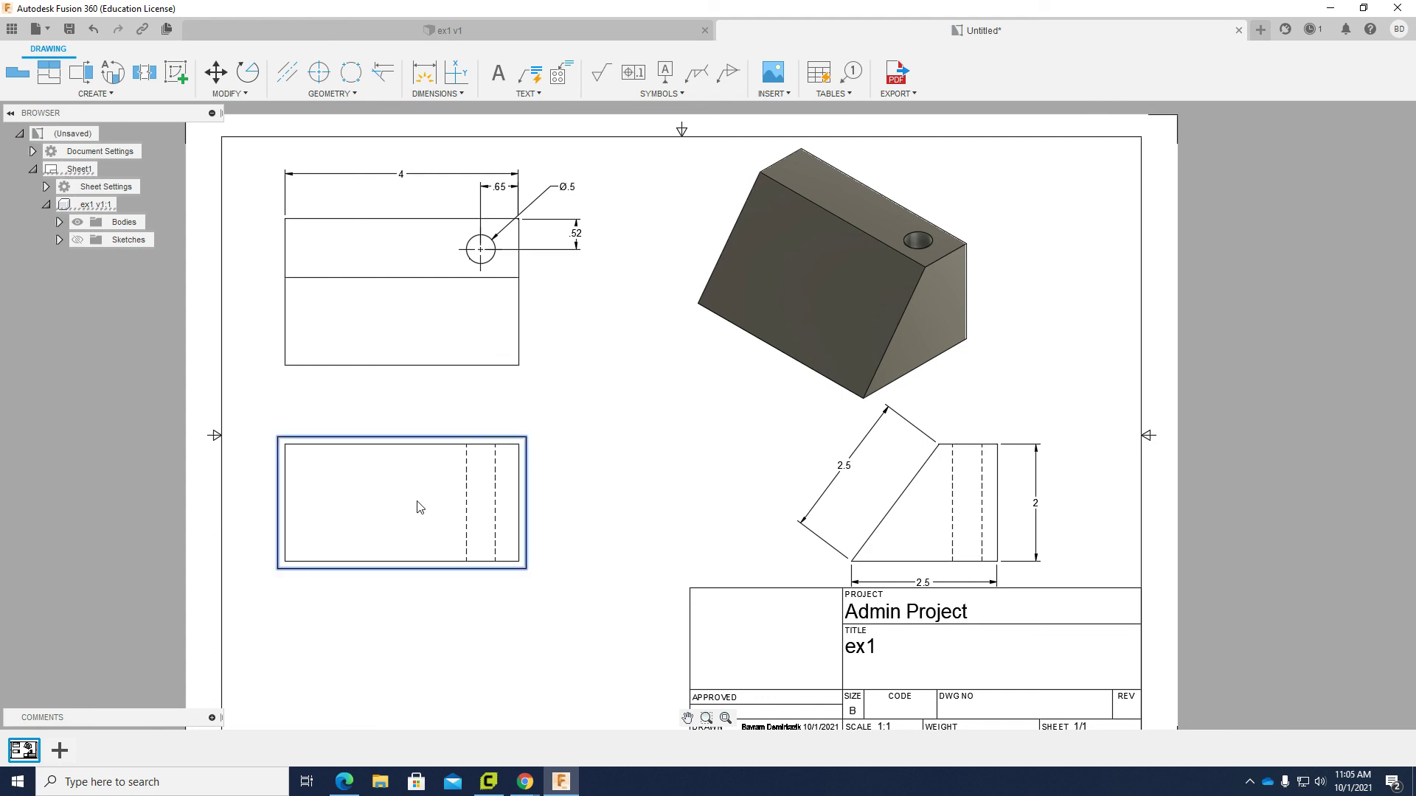
key("Delete")
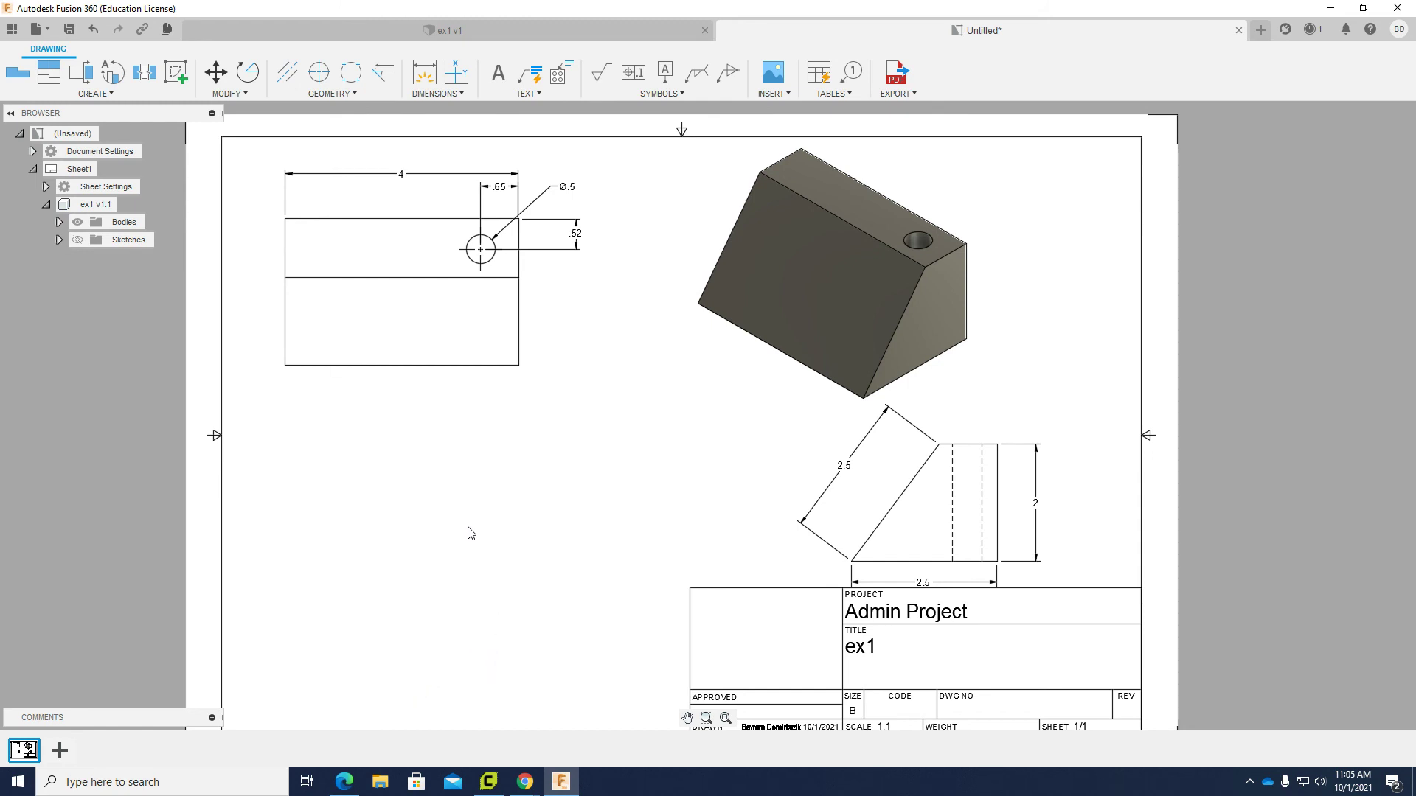
Add a text note in the empty area below the top view with a height of 0.3 in, beginning with "All u".
left_click(499, 76)
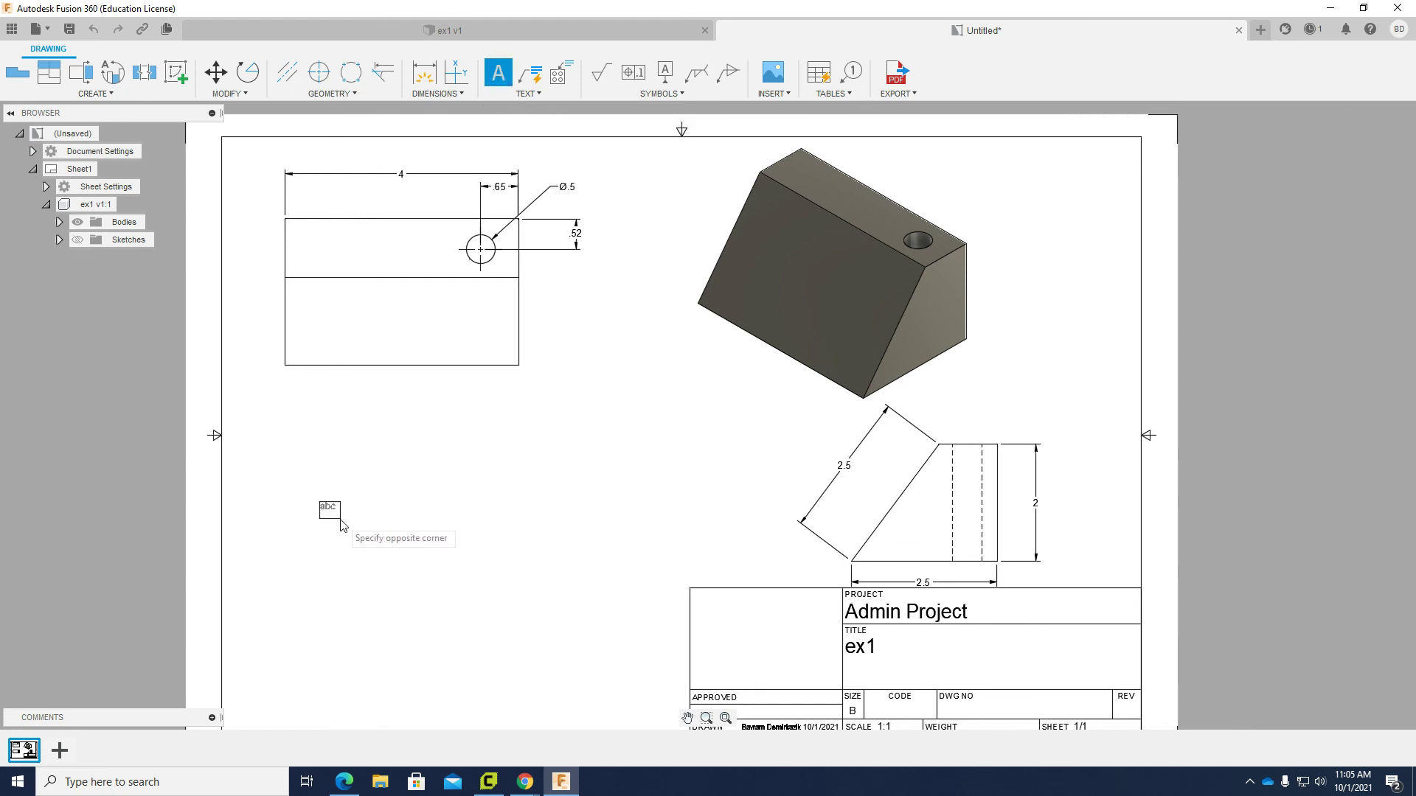
left_click(582, 588)
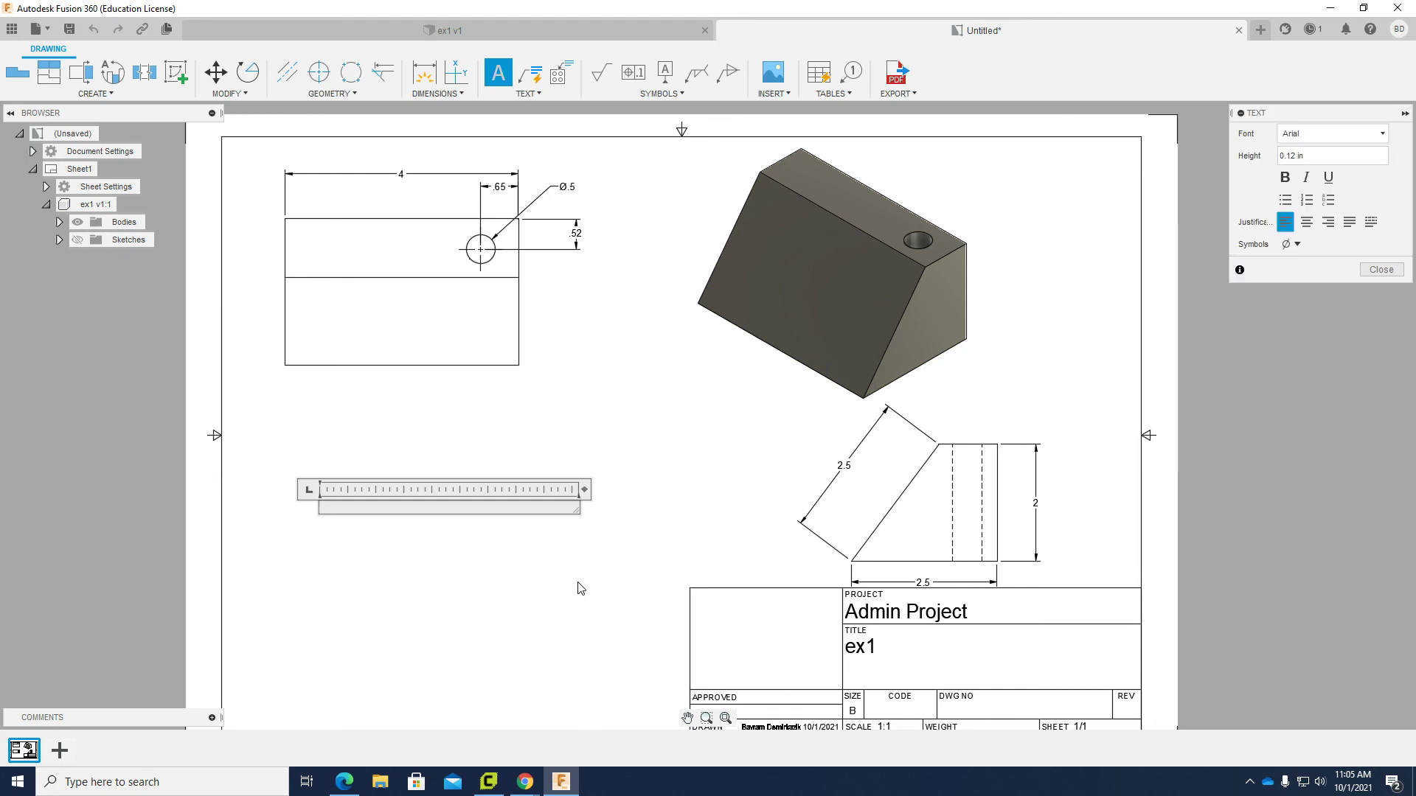
left_click(1364, 157)
left_click(1312, 151)
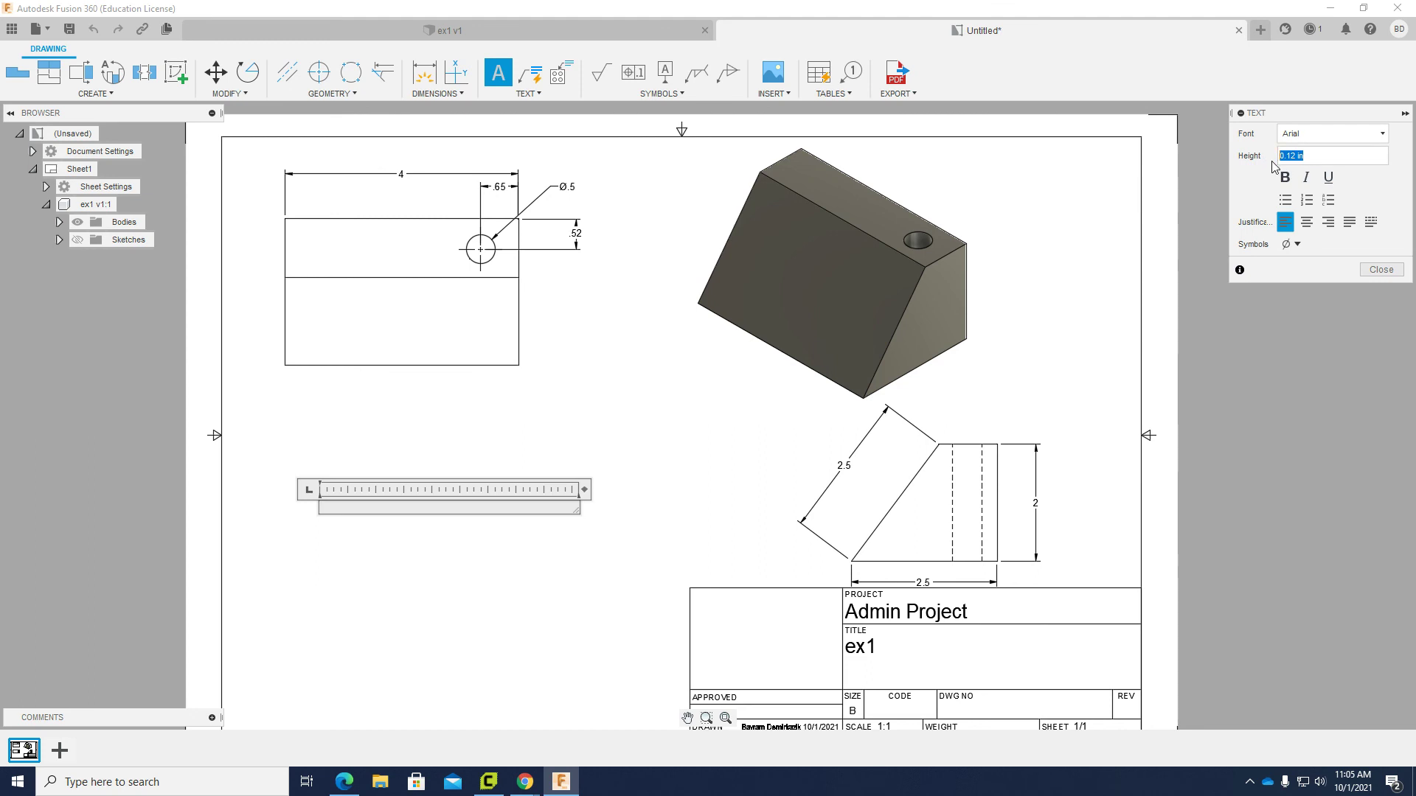
type(".3")
key("Return")
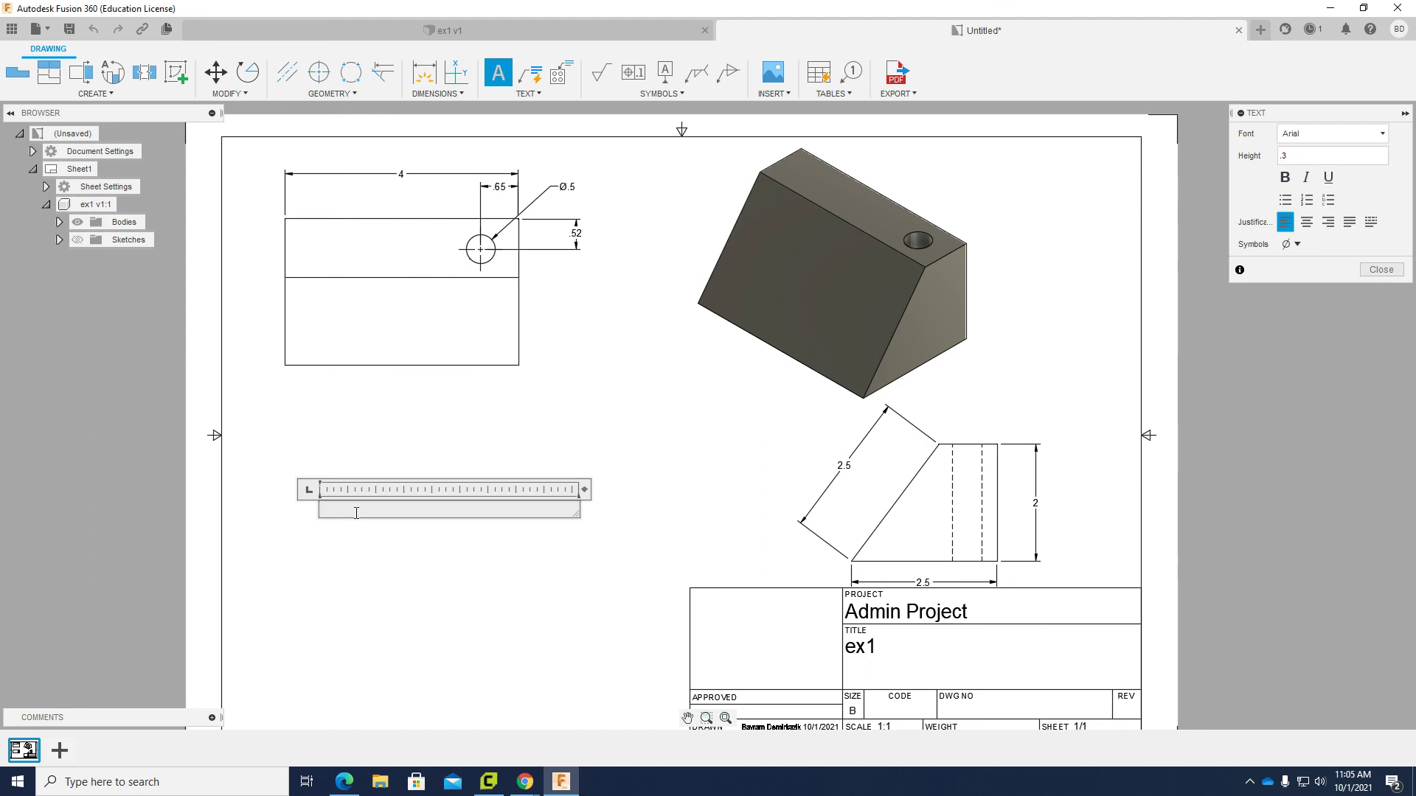
type("All u")
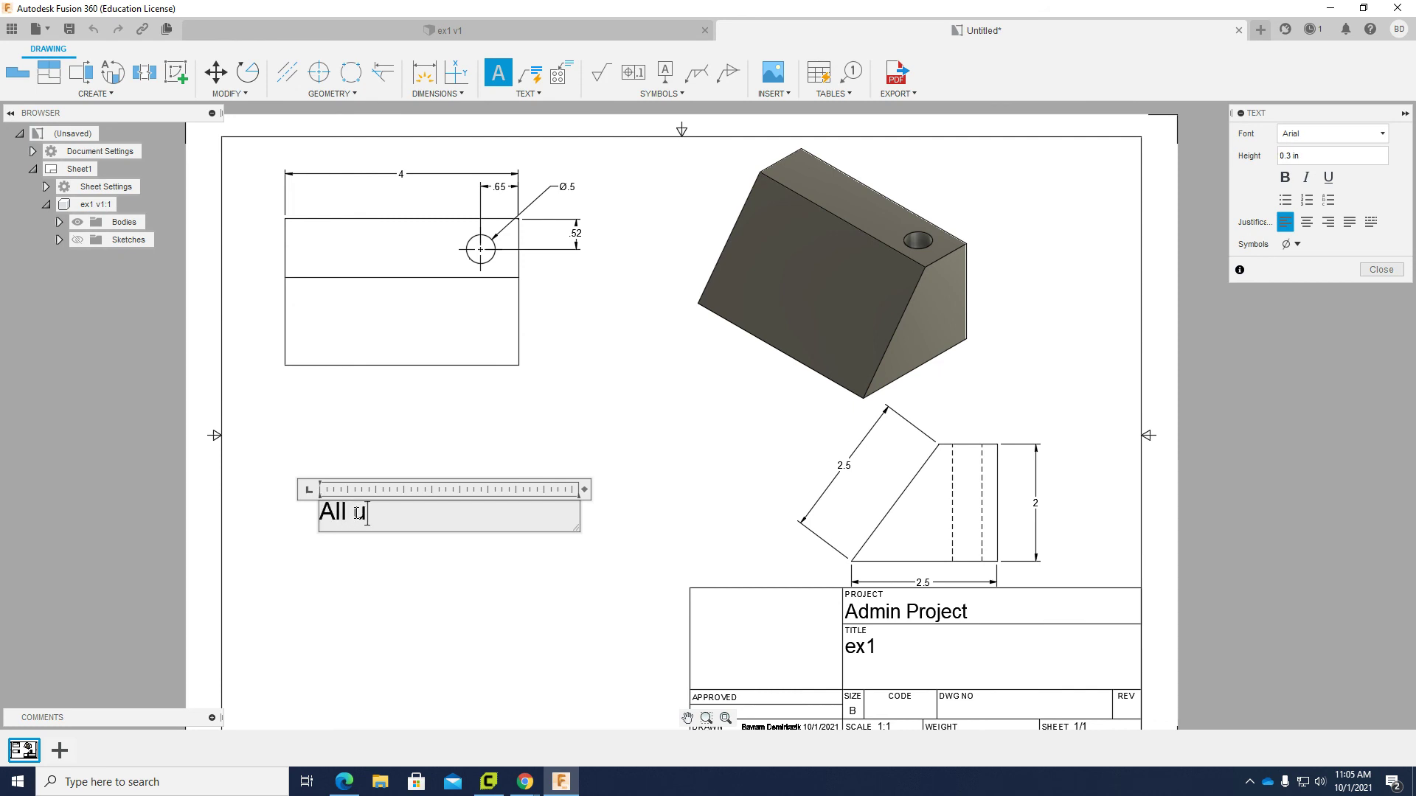